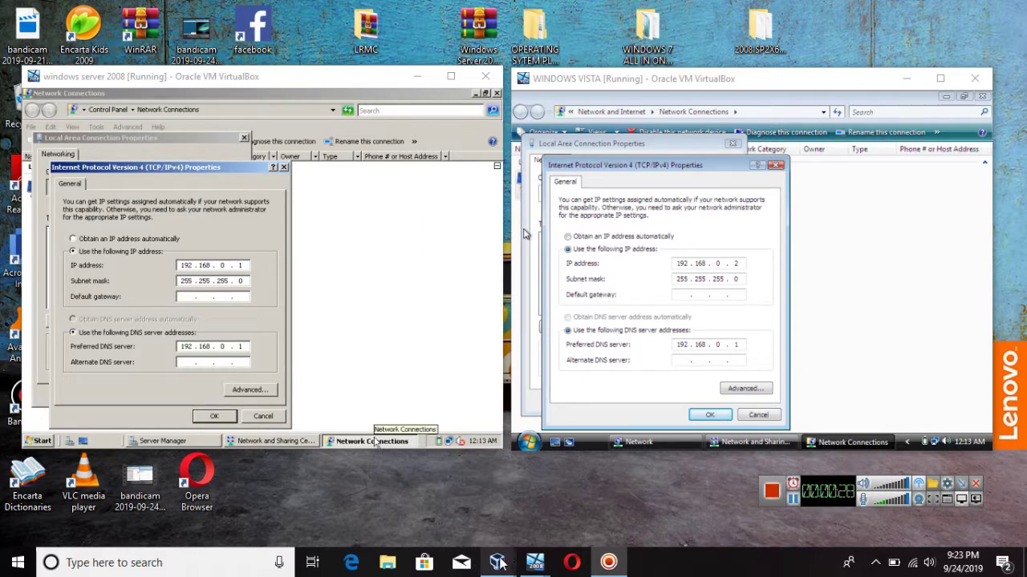
# Step: Bring the VirtualBox Manager, listing the running WINDOWS VISTA and windows server 2008 VMs, to the front
pyautogui.moveTo(497, 562)
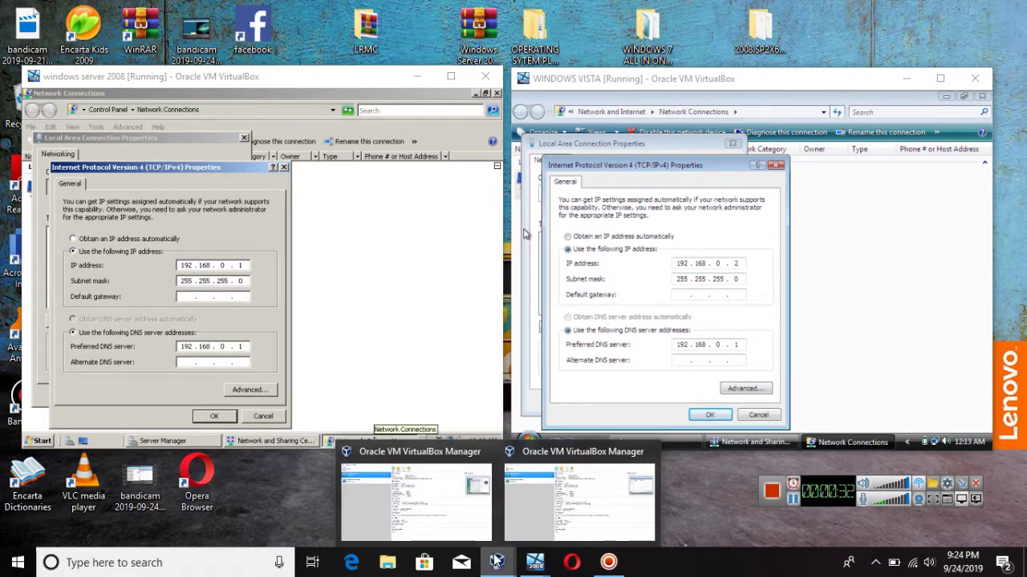
pyautogui.click(475, 532)
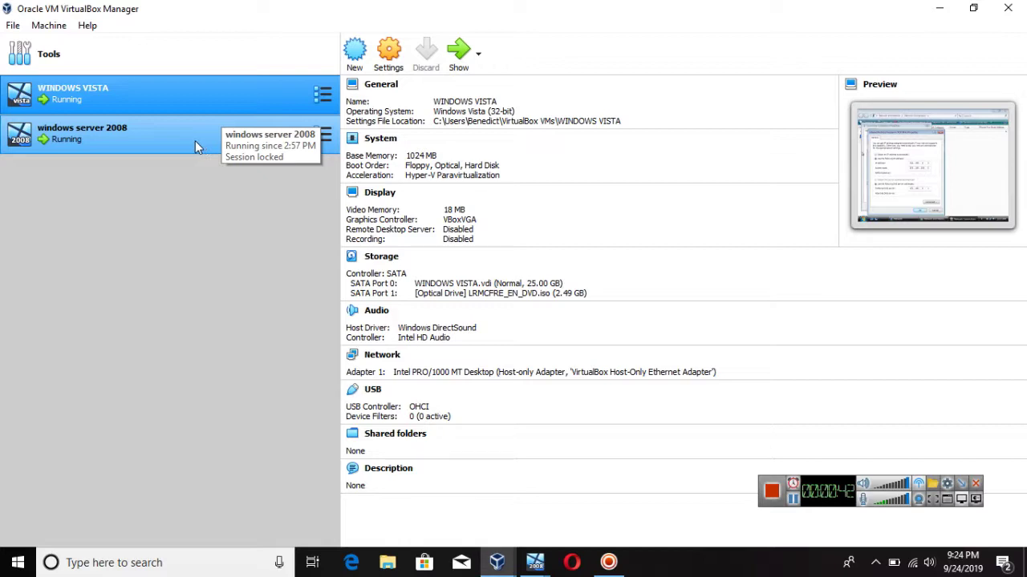
pyautogui.click(389, 56)
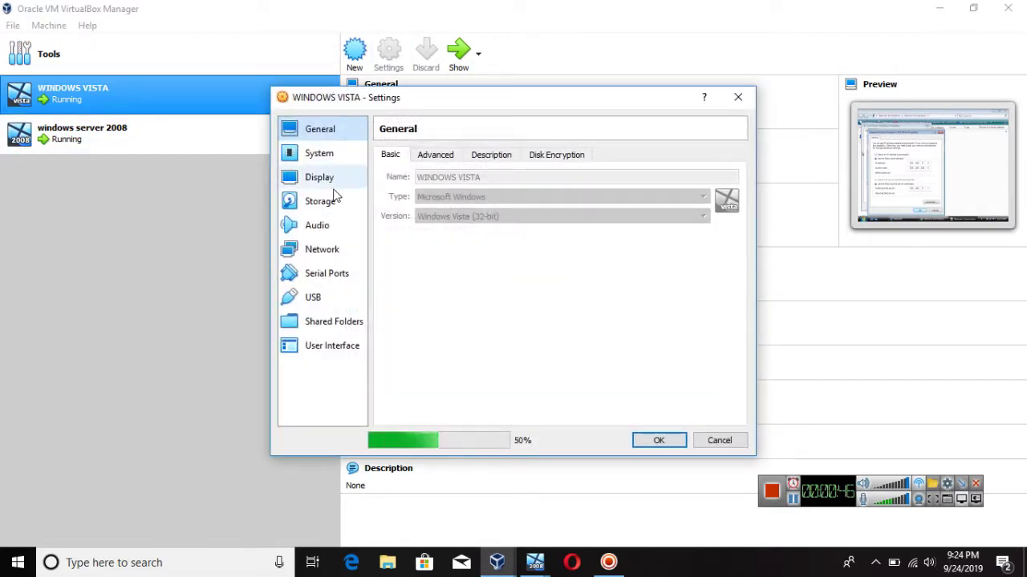
pyautogui.click(316, 248)
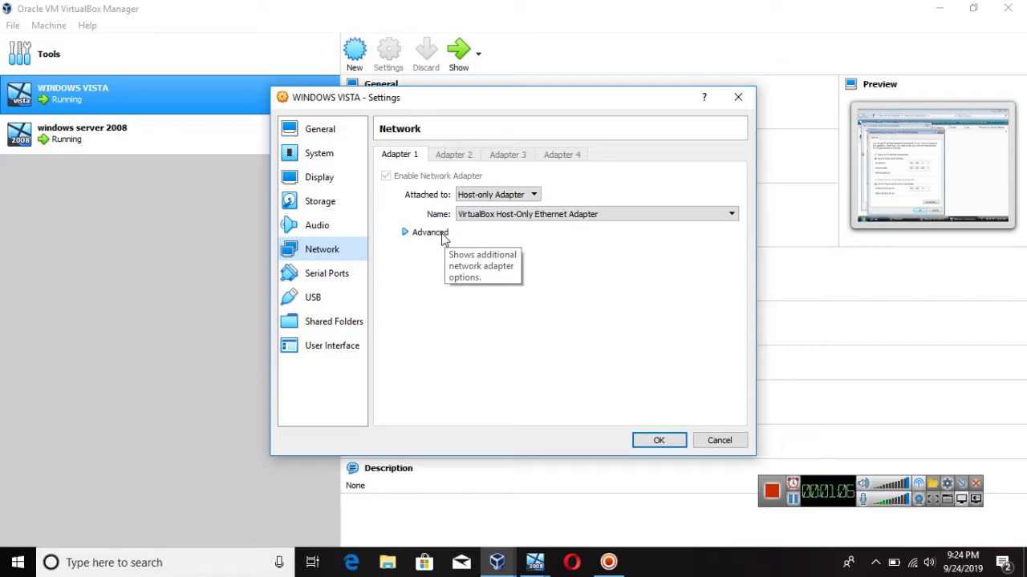
pyautogui.click(442, 235)
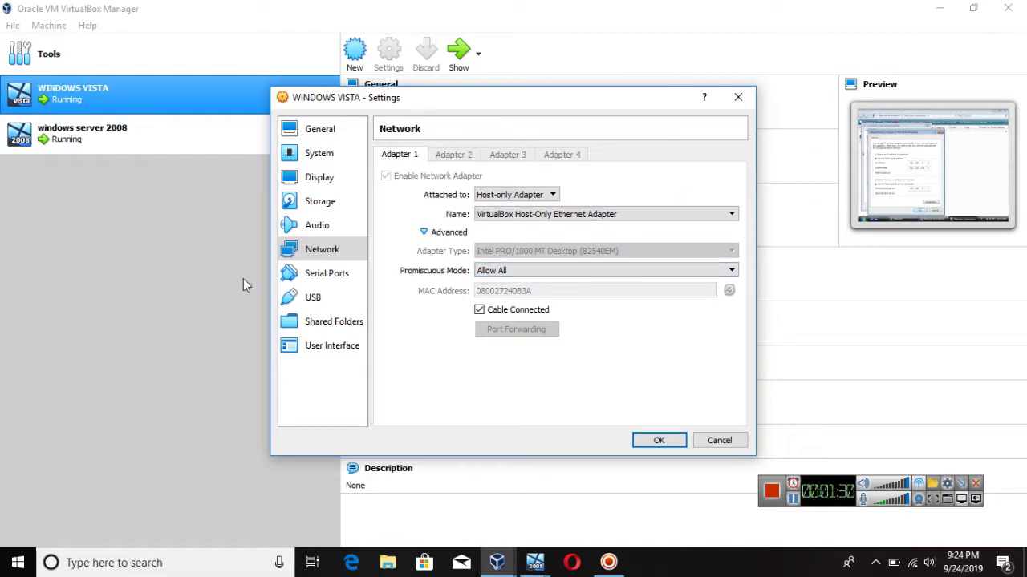
pyautogui.click(133, 143)
pyautogui.click(654, 440)
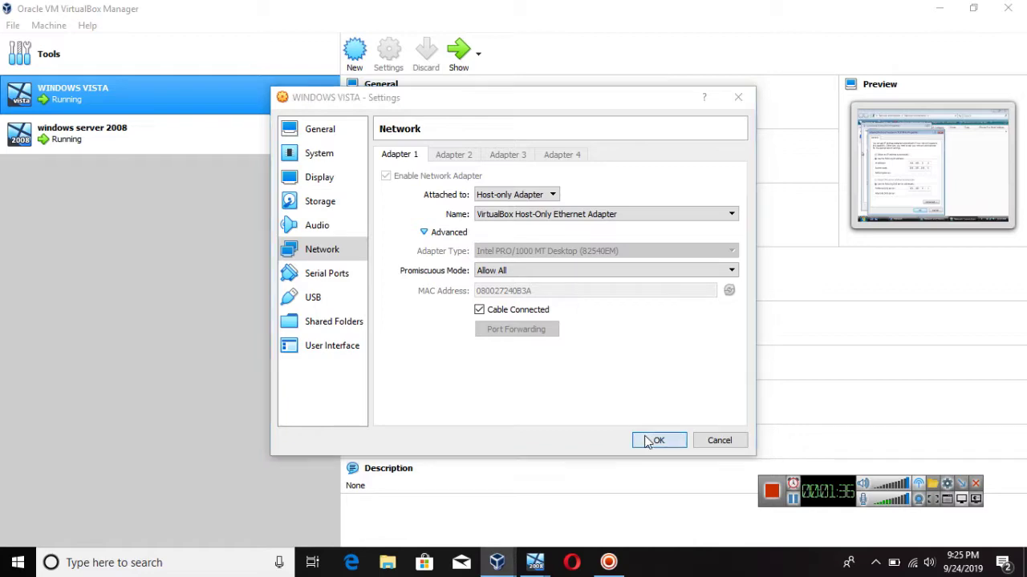
# Step: Confirm static IPv4 for Vista (192.168.0.2) and the server (192.168.0.1), closing both connection properties
pyautogui.click(939, 8)
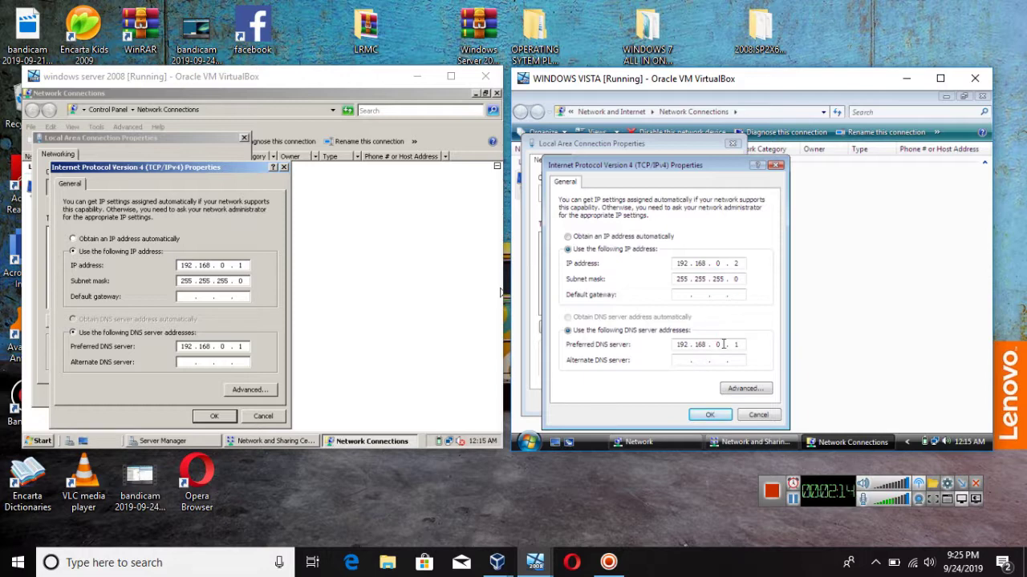
pyautogui.click(710, 417)
pyautogui.click(670, 401)
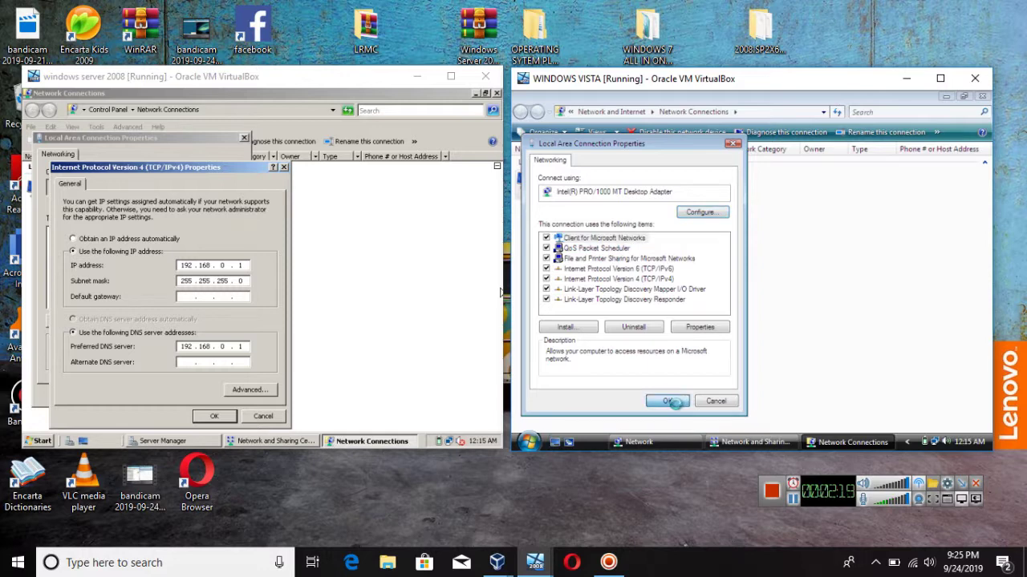
pyautogui.click(227, 417)
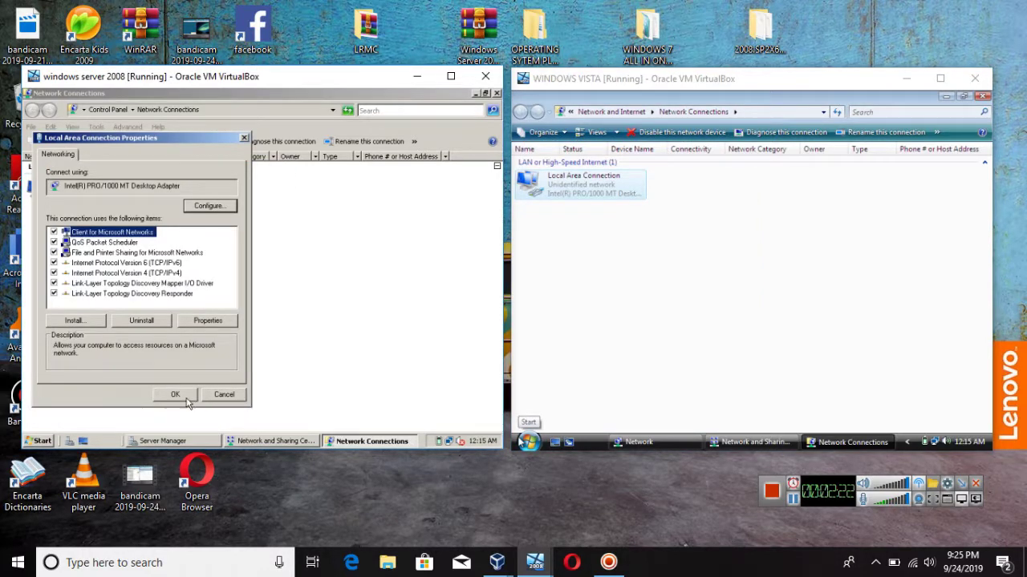
pyautogui.click(175, 395)
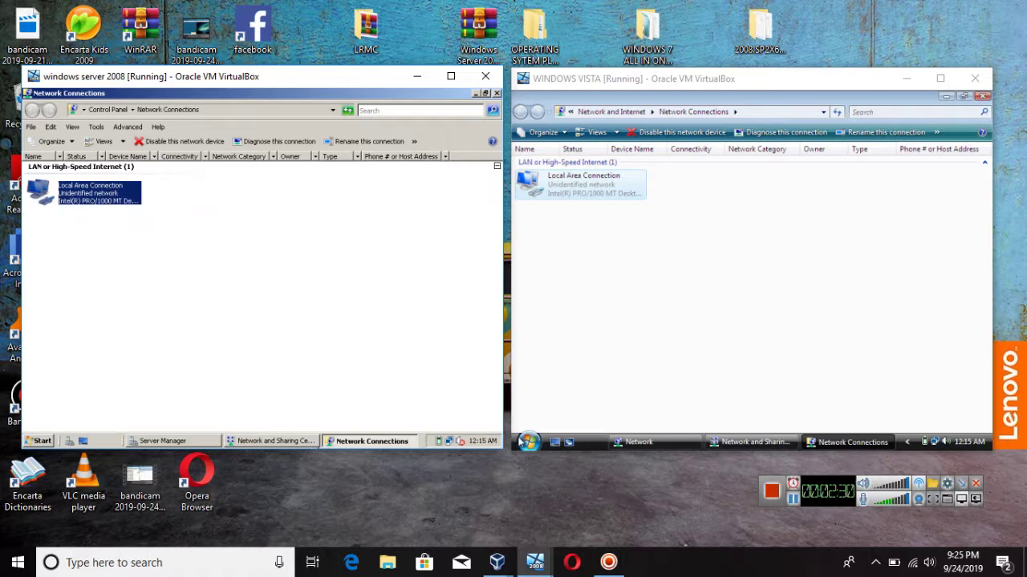
pyautogui.click(338, 441)
pyautogui.click(338, 442)
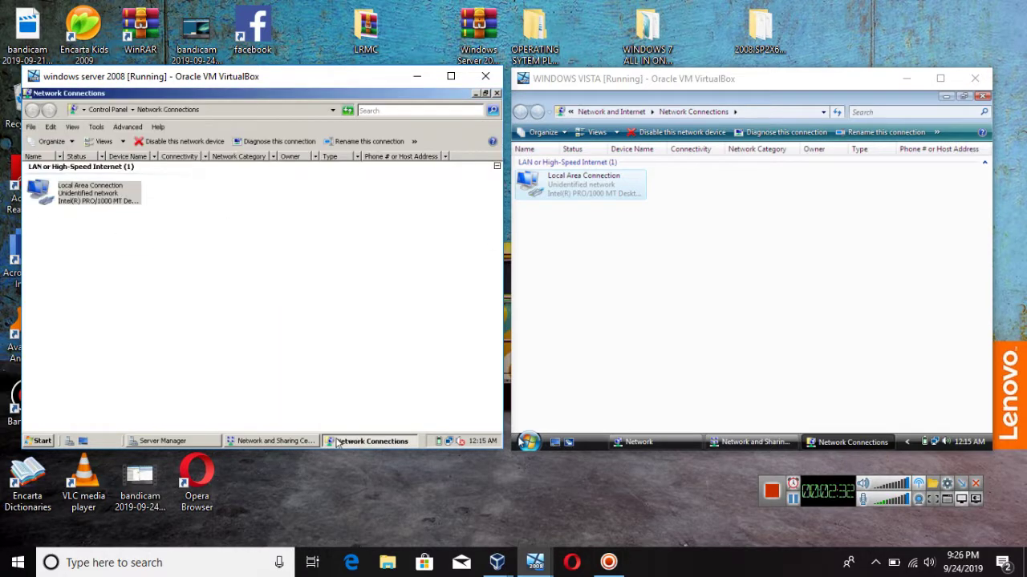
pyautogui.rightClick(96, 207)
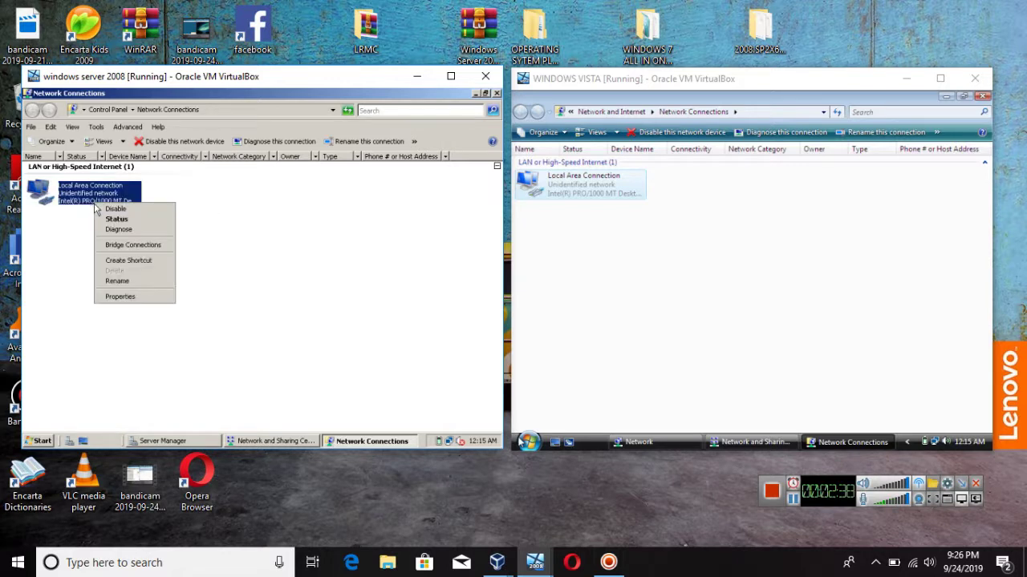
pyautogui.click(173, 297)
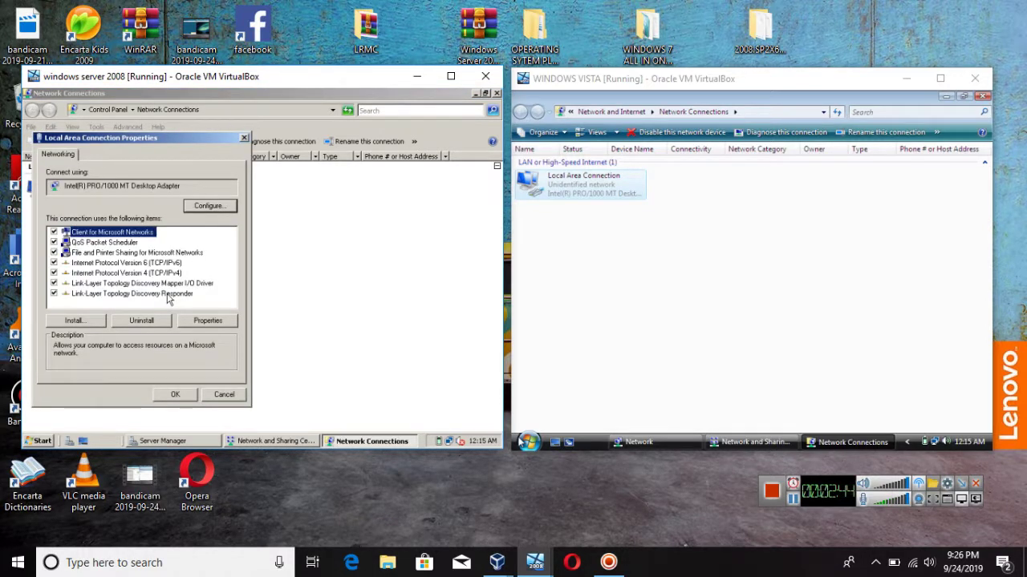
pyautogui.doubleClick(173, 274)
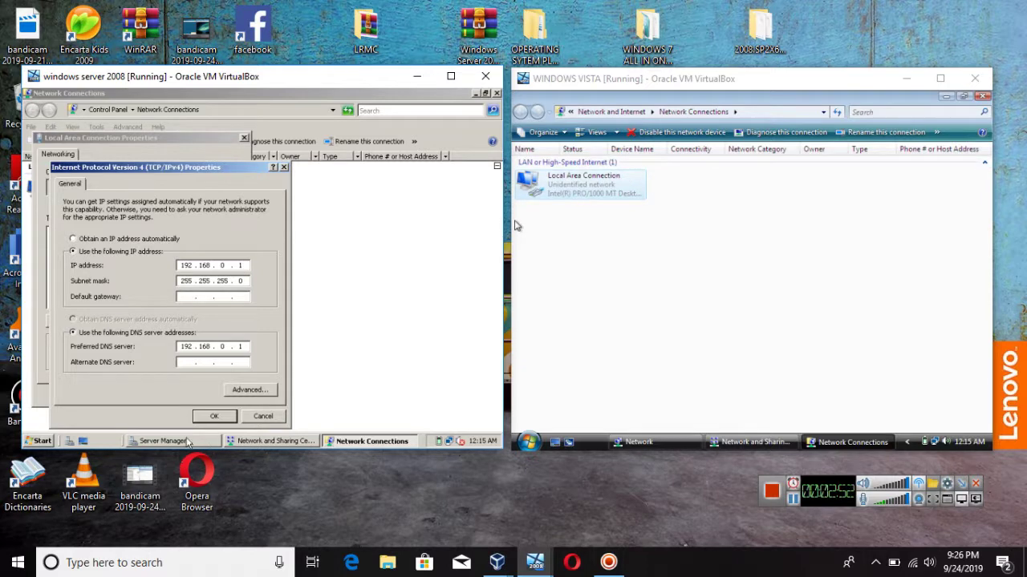
pyautogui.click(215, 417)
pyautogui.click(180, 394)
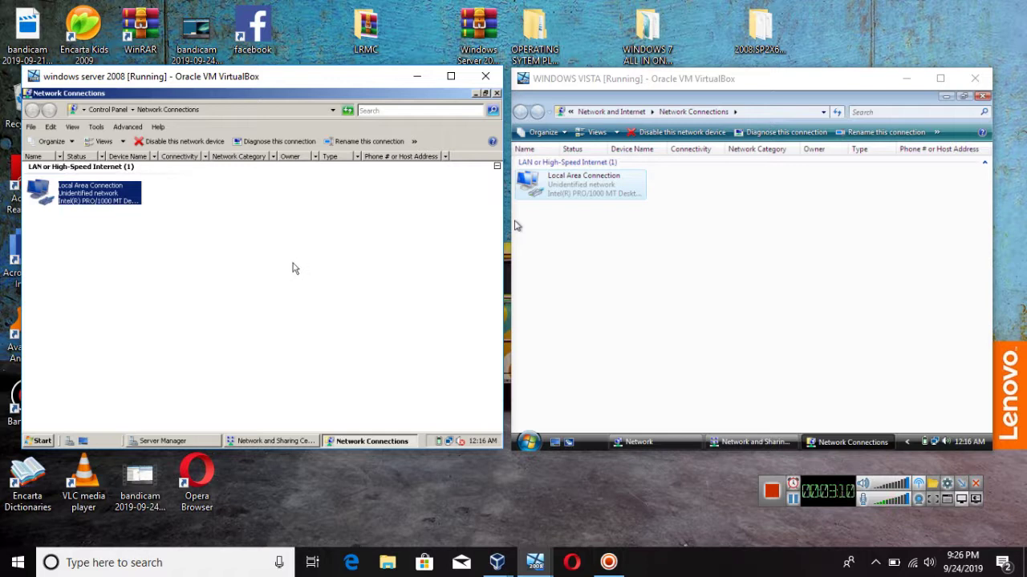
# Step: Launch Server Manager on the Windows Server 2008 VM through a Start Search for 'server'
pyautogui.click(36, 441)
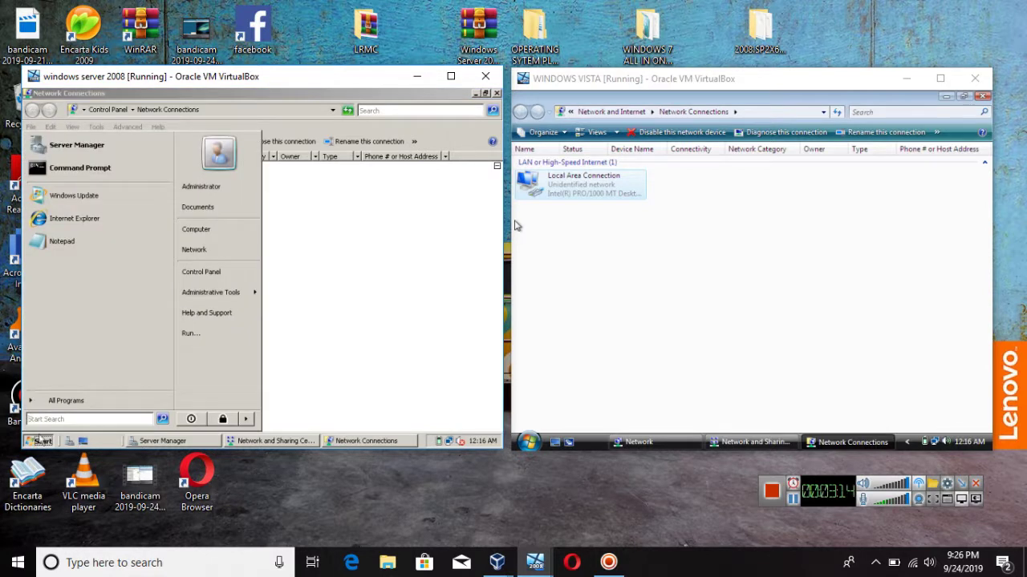
pyautogui.click(51, 418)
pyautogui.write('active')
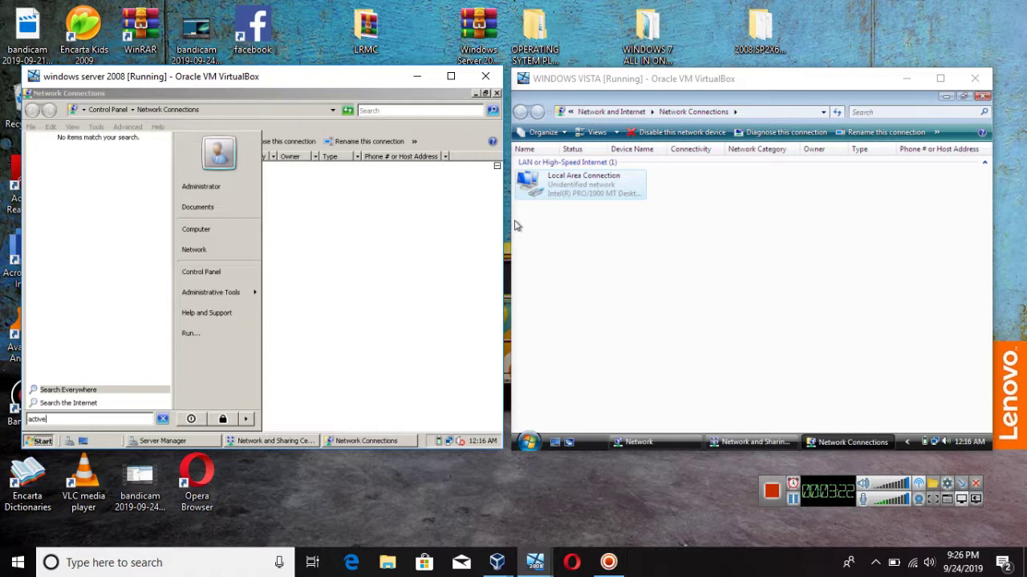
pyautogui.write('roles')
pyautogui.press('BackSpace')
pyautogui.press('BackSpace')
pyautogui.press('BackSpace')
pyautogui.press('BackSpace')
pyautogui.press('BackSpace')
pyautogui.press('BackSpace')
pyautogui.press('BackSpace')
pyautogui.press('BackSpace')
pyautogui.press('BackSpace')
pyautogui.press('BackSpace')
pyautogui.press('BackSpace')
pyautogui.press('BackSpace')
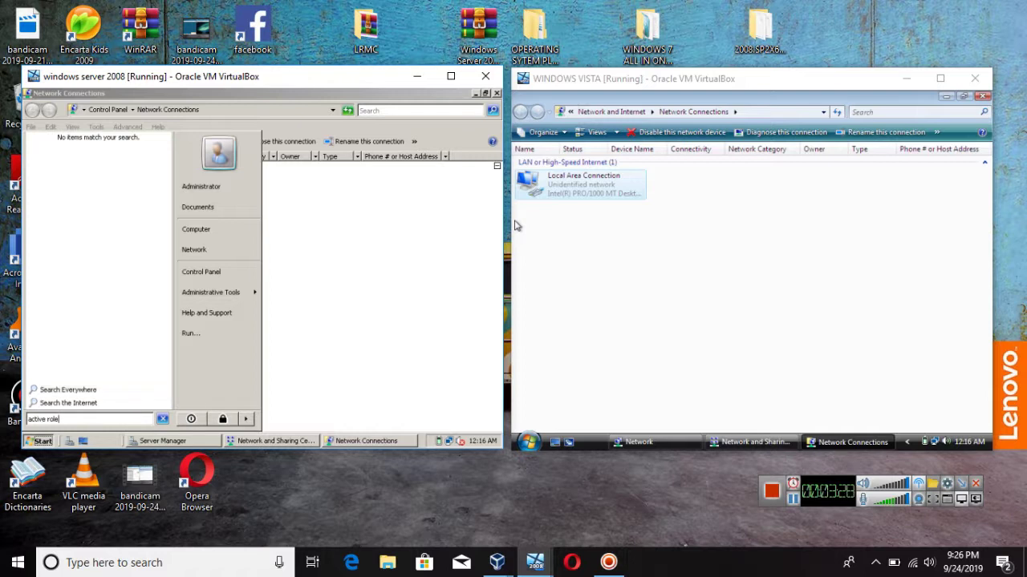
pyautogui.write('server')
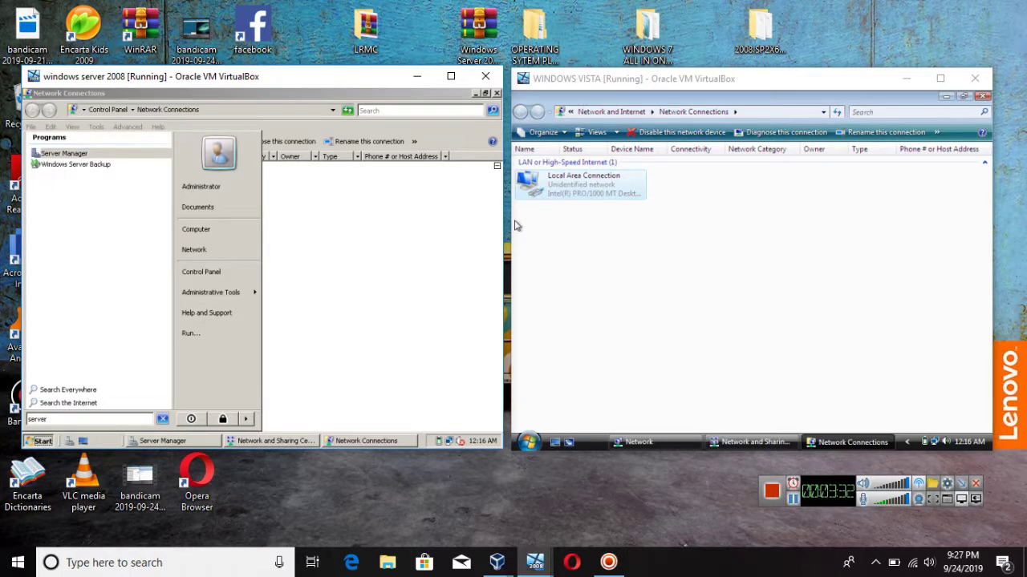
pyautogui.click(84, 153)
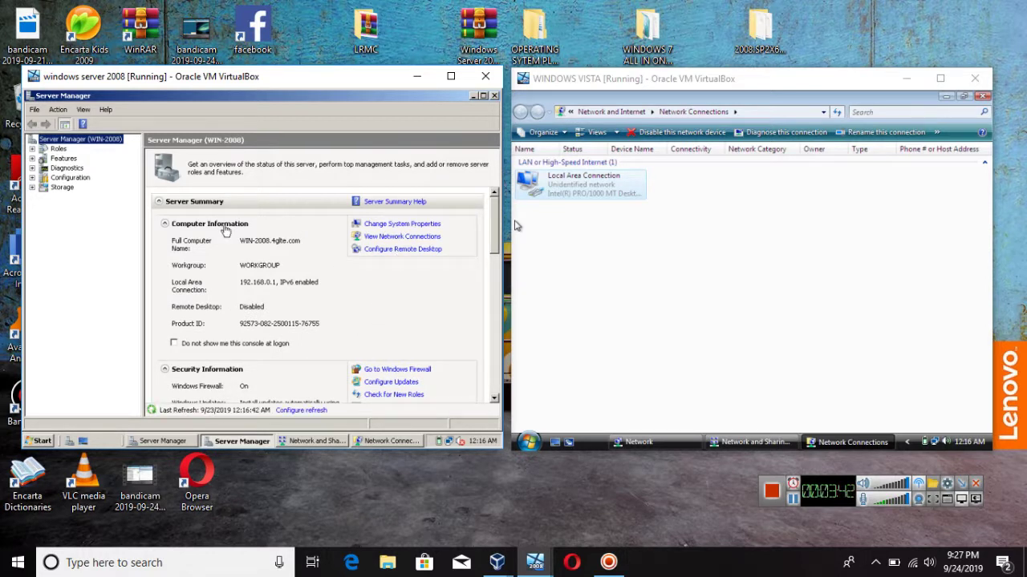
# Step: Expand and select Roles in Server Manager to view File Services and Web Server (IIS)
pyautogui.click(32, 150)
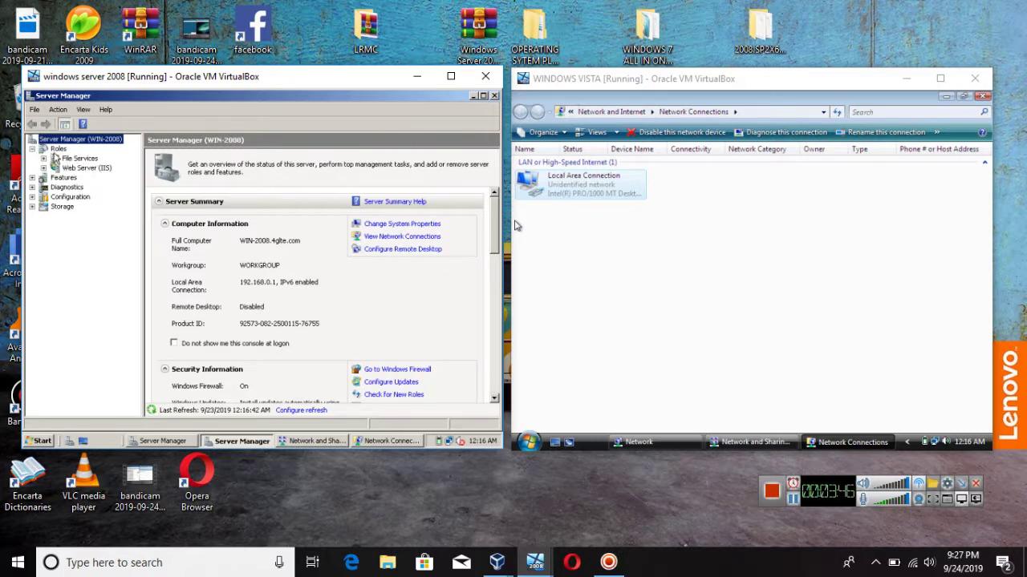
pyautogui.click(57, 149)
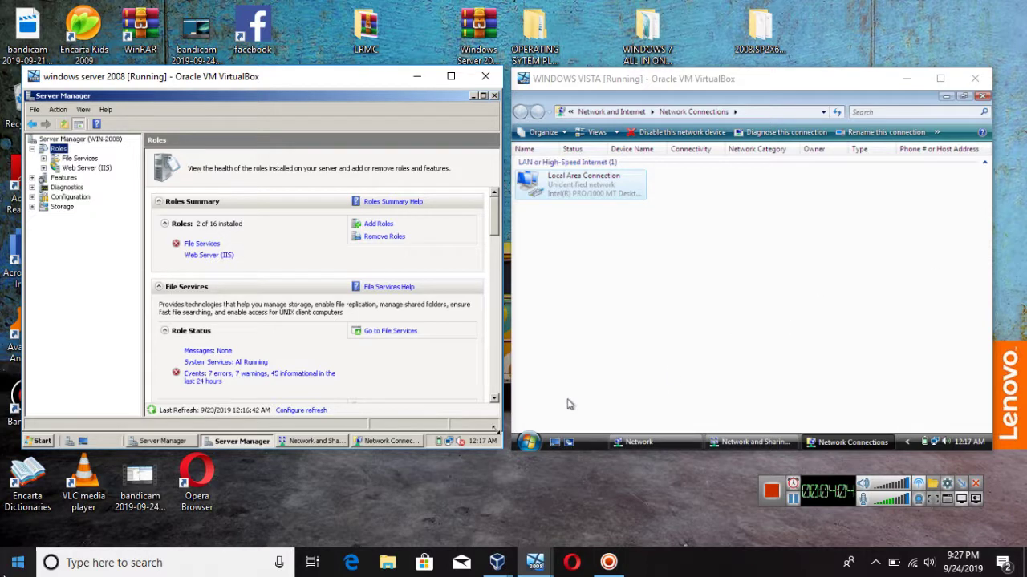
# Step: Switch to the Vista VM and open a Command Prompt from its Start menu
pyautogui.click(17, 566)
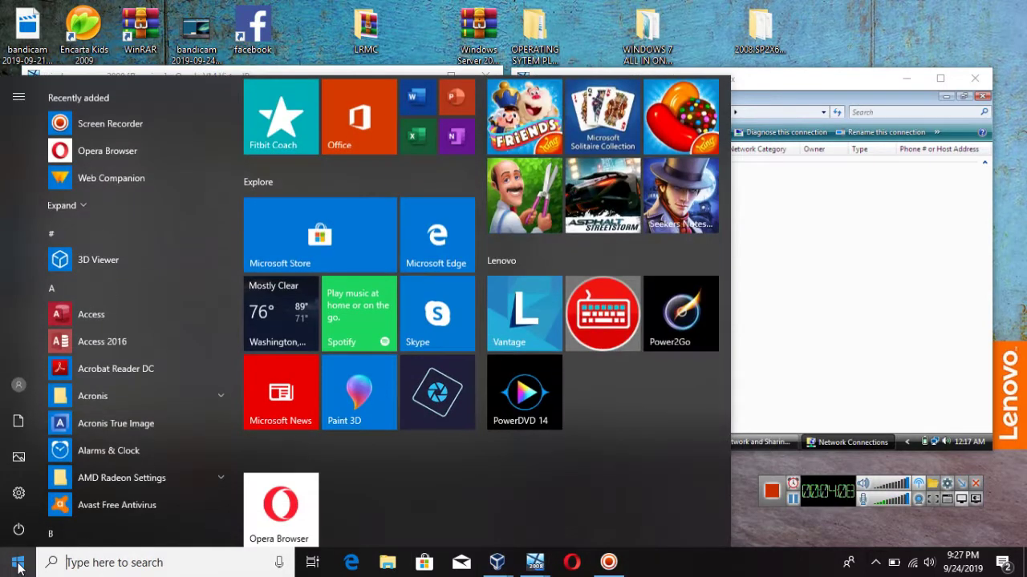
pyautogui.click(18, 567)
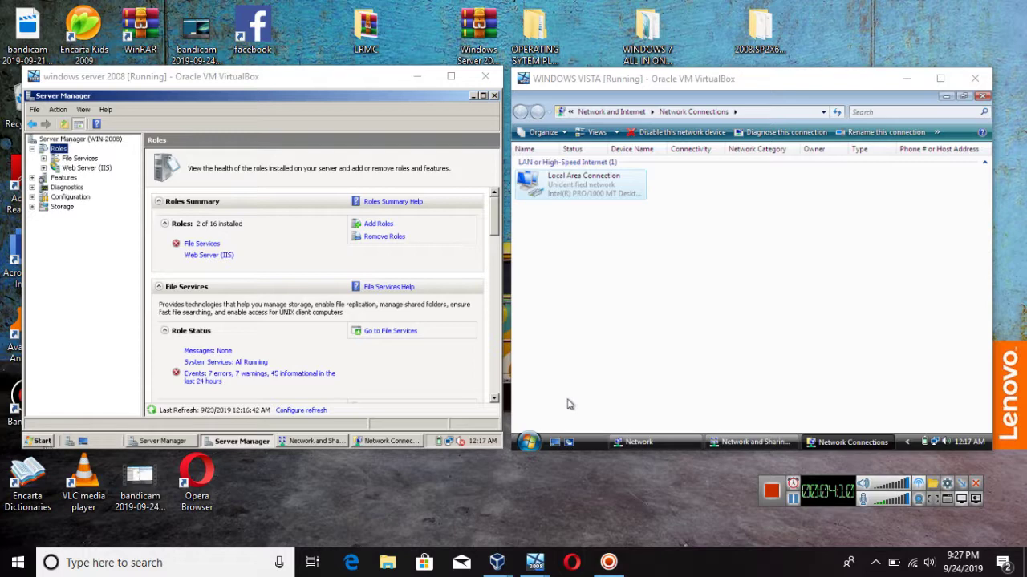
pyautogui.click(53, 441)
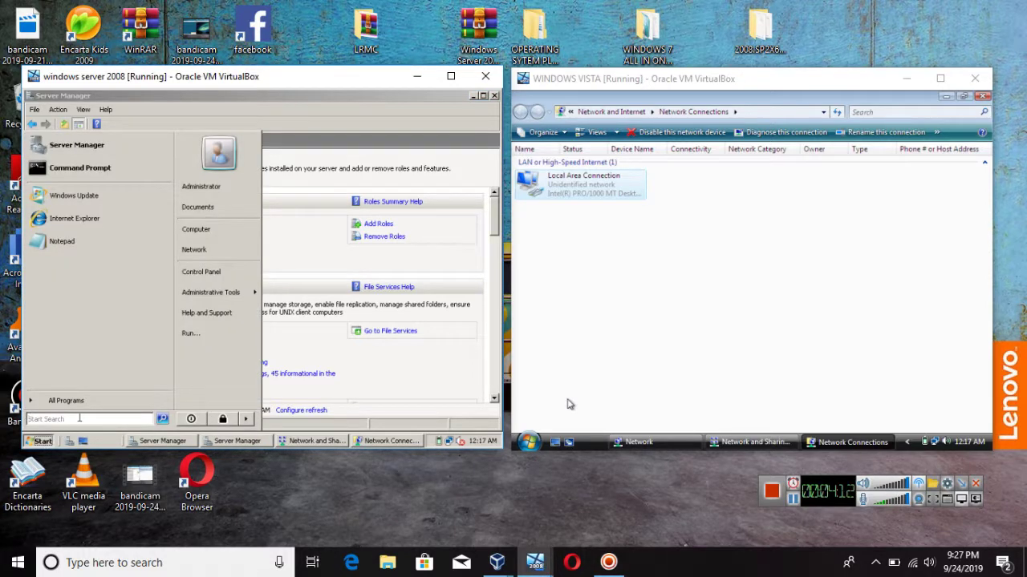
pyautogui.click(783, 80)
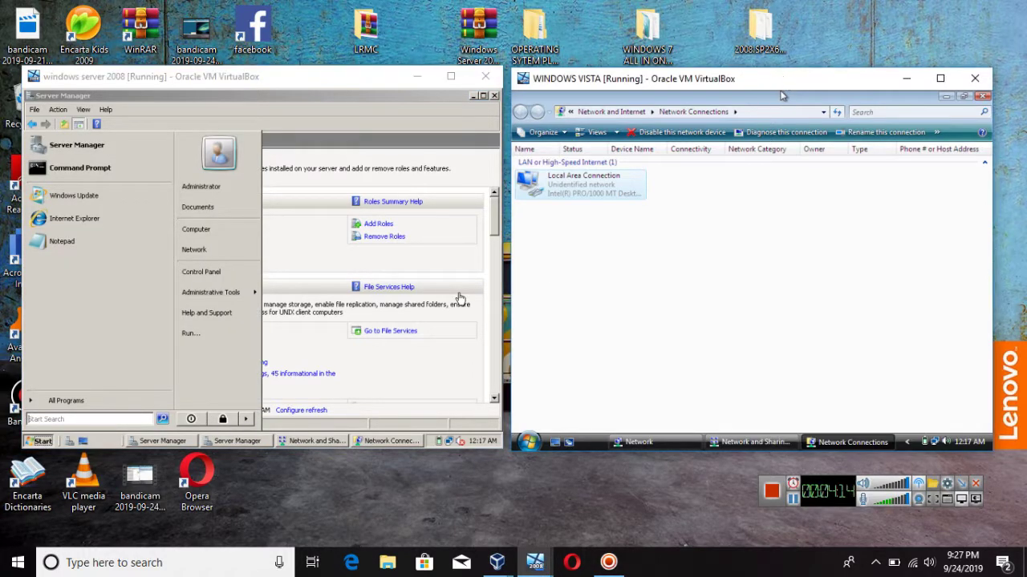
pyautogui.click(528, 442)
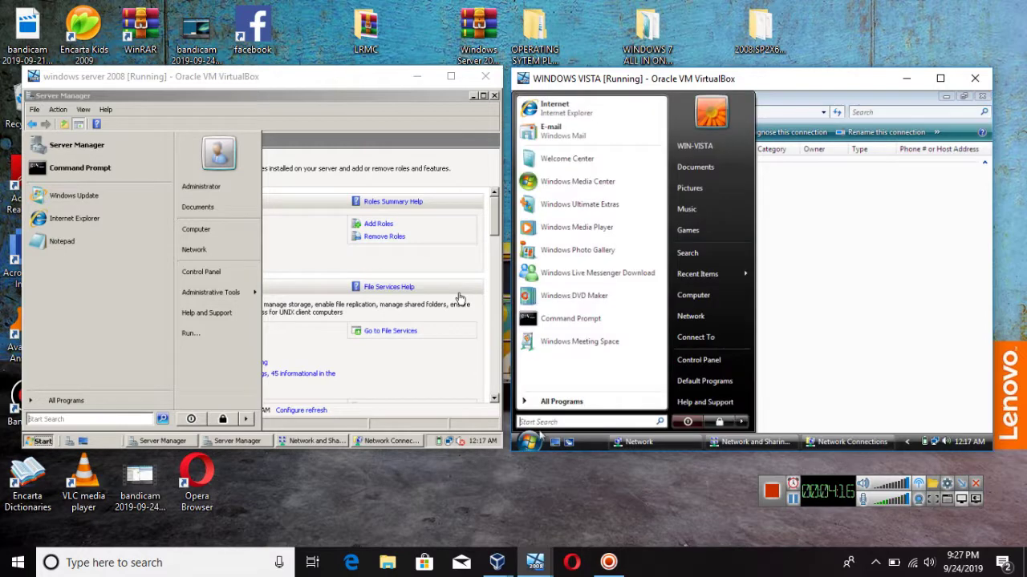
pyautogui.click(576, 320)
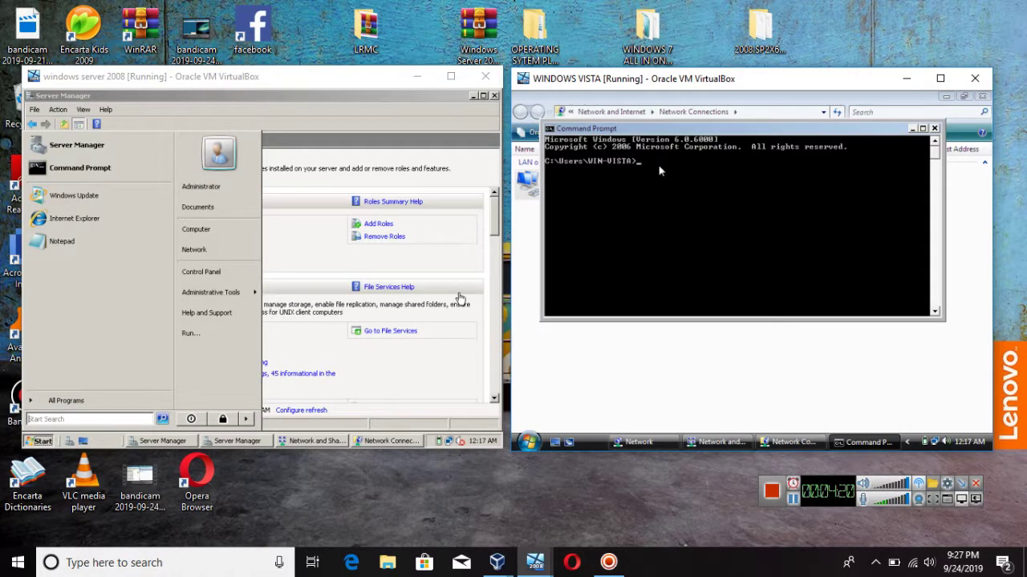
# Step: Ping 192.168.0.2 and then 192.168.0.1 from the Vista command prompt
pyautogui.write('ping 192.168.0.2')
pyautogui.press('Return')
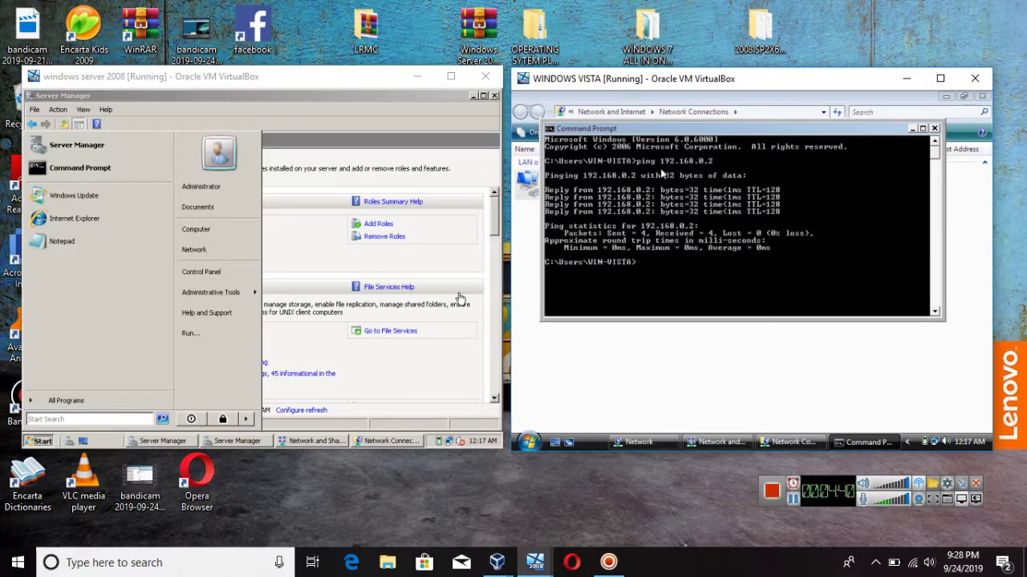
pyautogui.press('Up')
pyautogui.write('1')
pyautogui.press('Return')
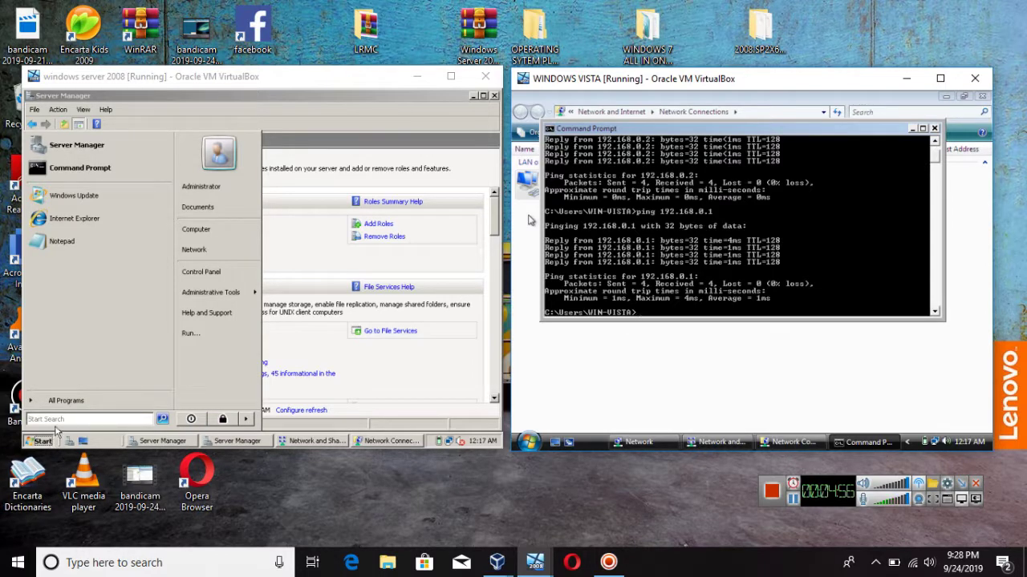
# Step: Open a command prompt on the server VM and ping 192.168.0.1
pyautogui.click(105, 170)
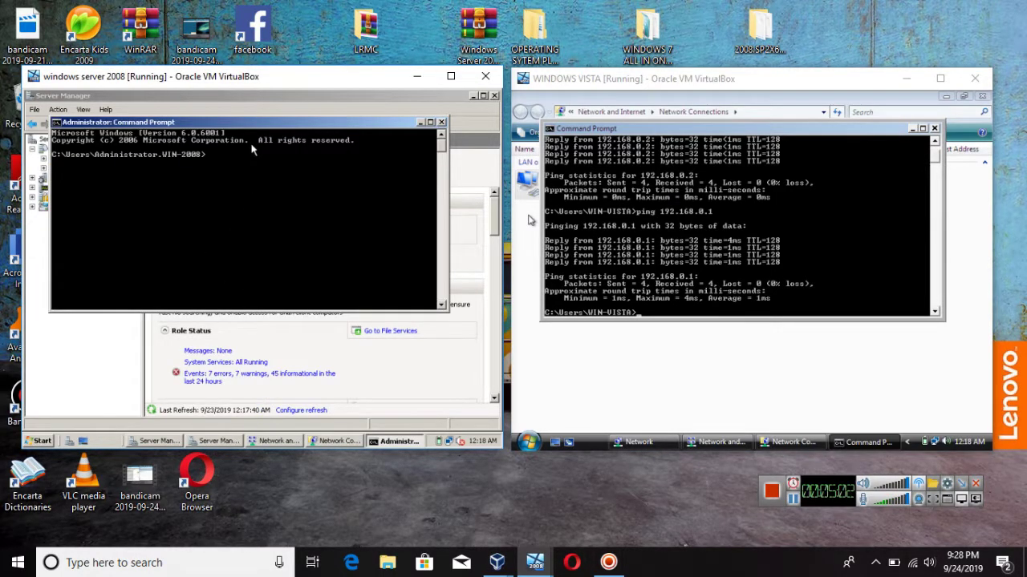
pyautogui.write('ping 192.168')
pyautogui.write('.0.1')
pyautogui.press('Return')
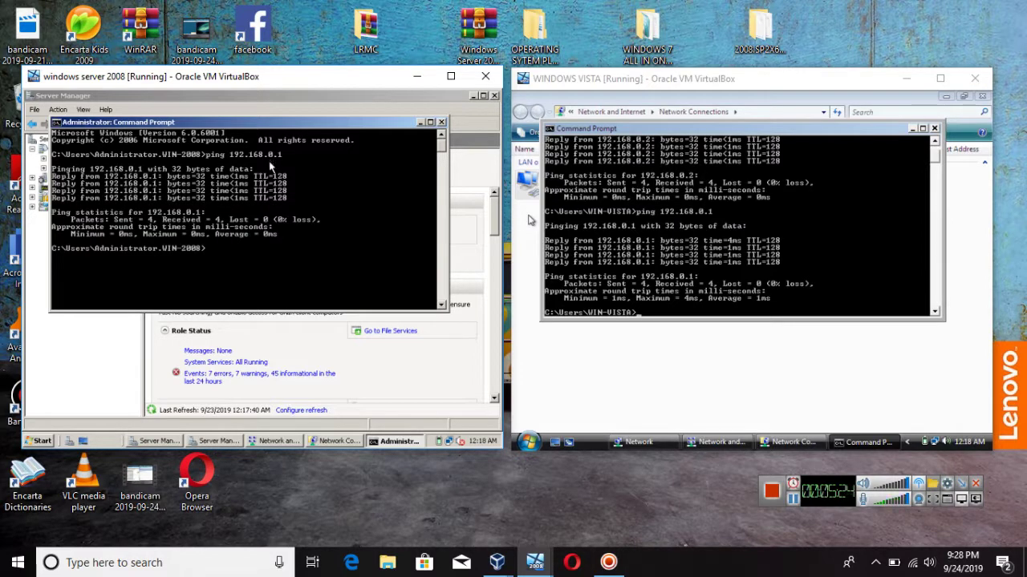
# Step: Ping 192.168.0.2 from the server, then close its command prompt
pyautogui.press('Up')
pyautogui.press('BackSpace')
pyautogui.write('2.168.0.2')
pyautogui.press('Return')
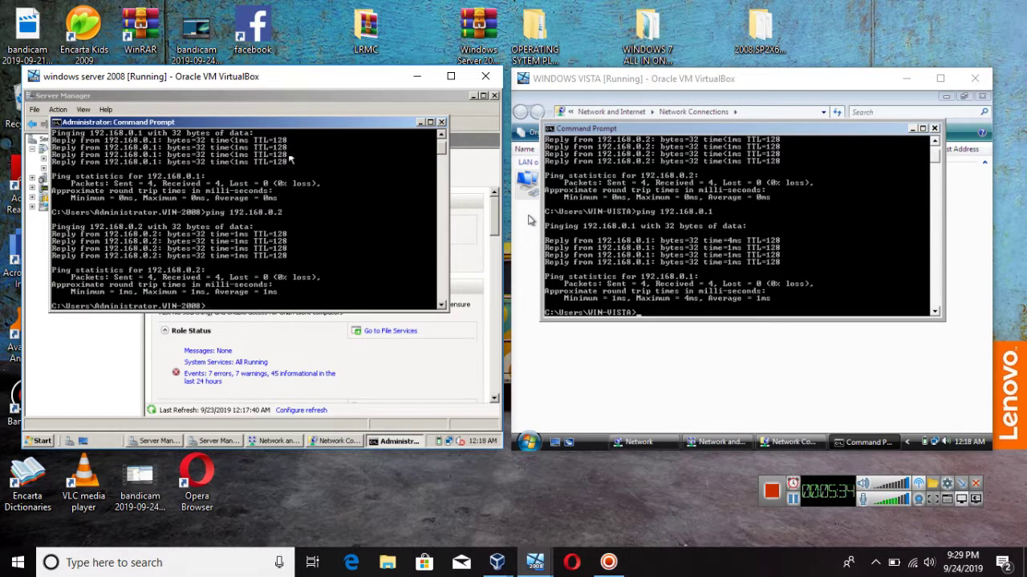
pyautogui.click(442, 123)
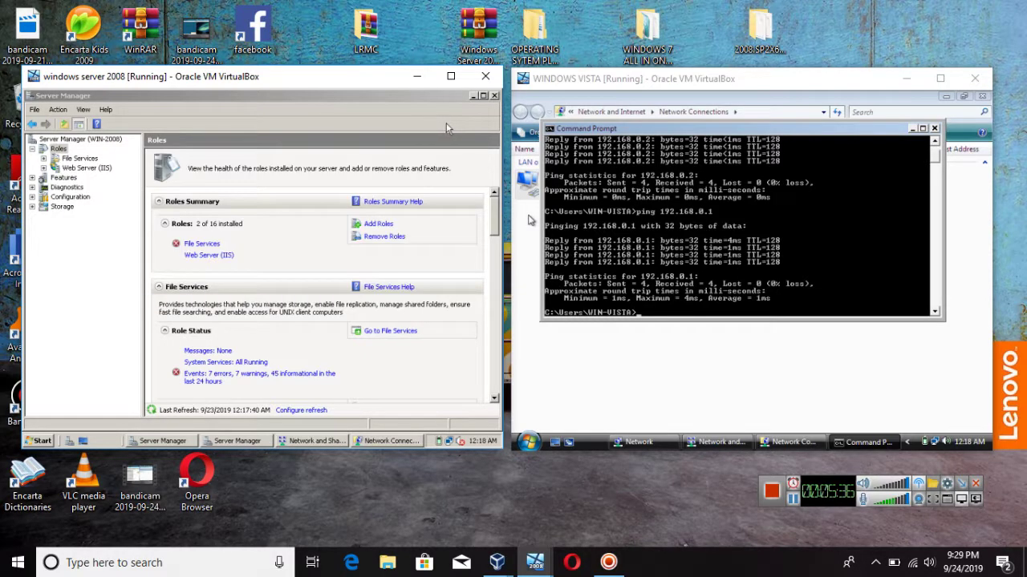
# Step: Close Vista's command prompt and tick Active Directory Domain Services in Add Roles, leaving DNS Server unchecked
pyautogui.click(934, 129)
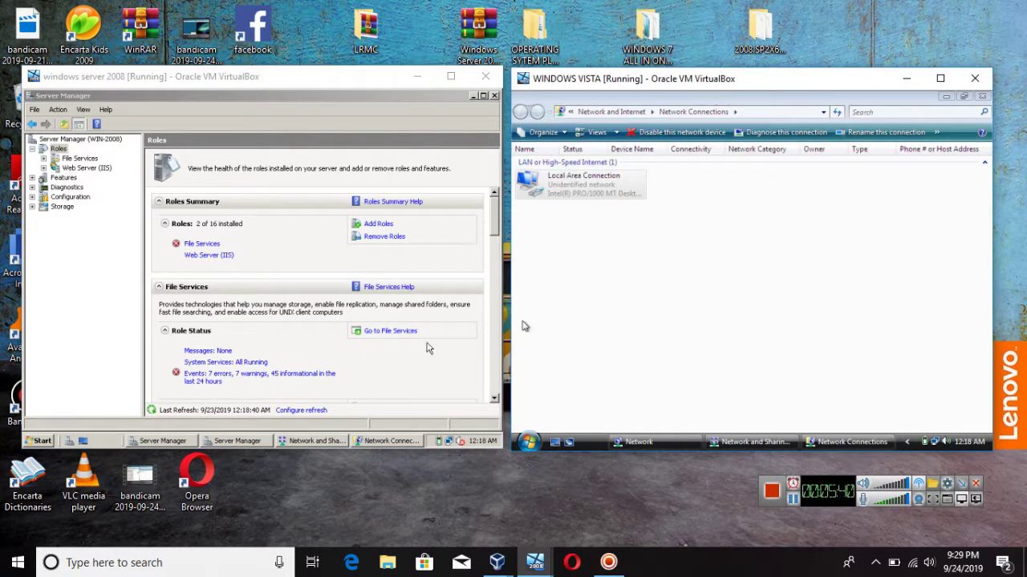
pyautogui.click(373, 229)
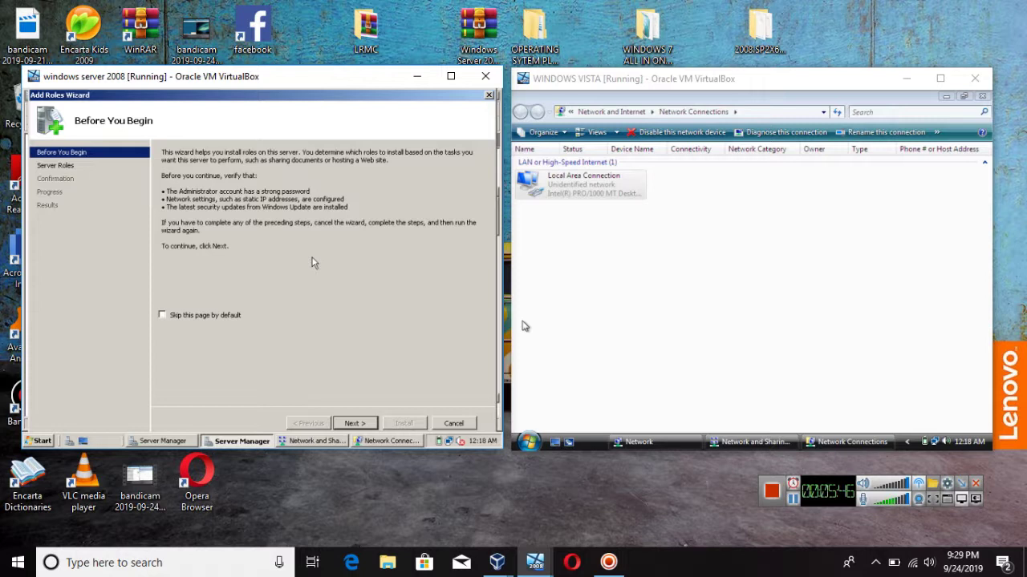
pyautogui.click(345, 424)
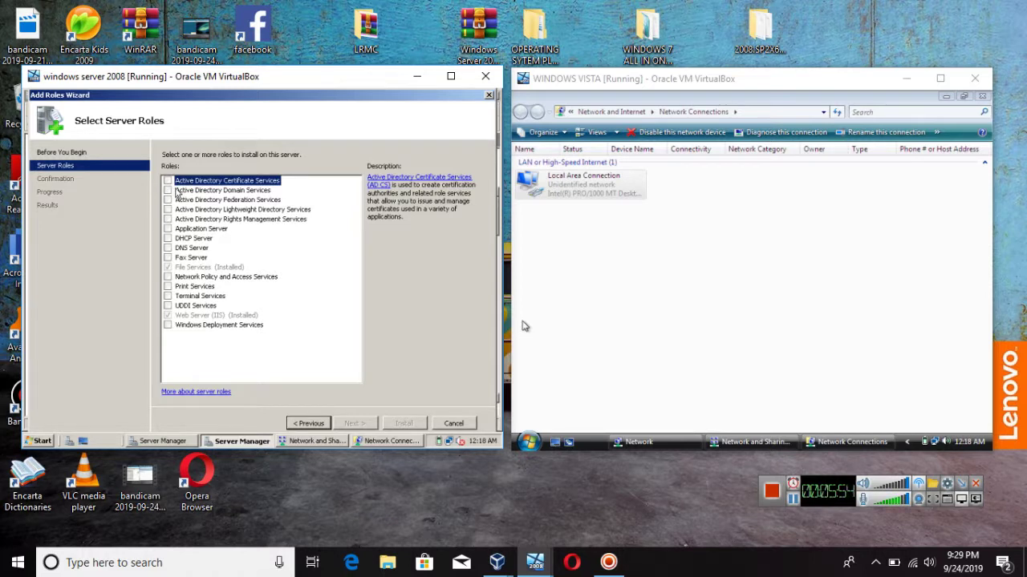
pyautogui.click(170, 191)
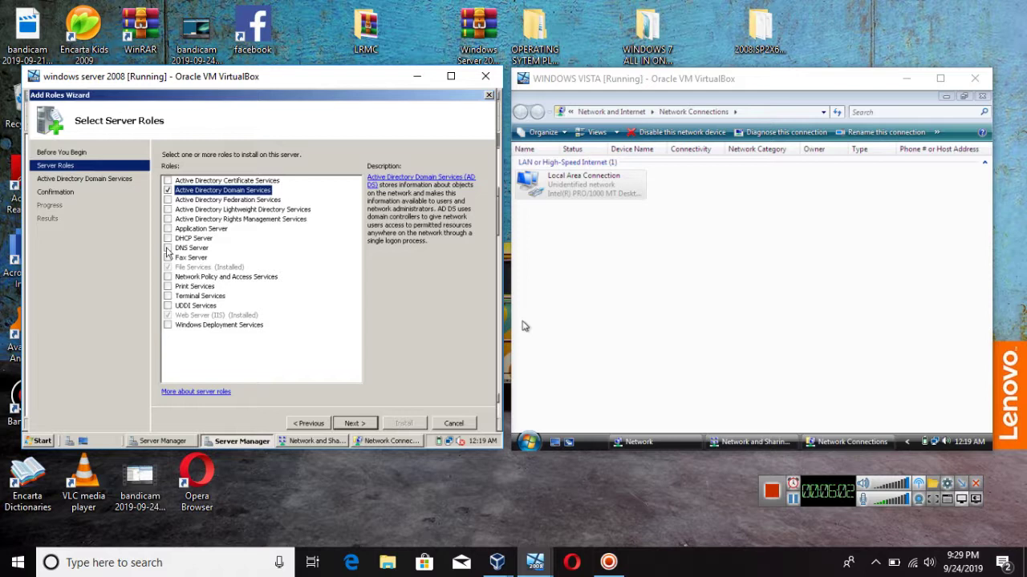
pyautogui.click(168, 250)
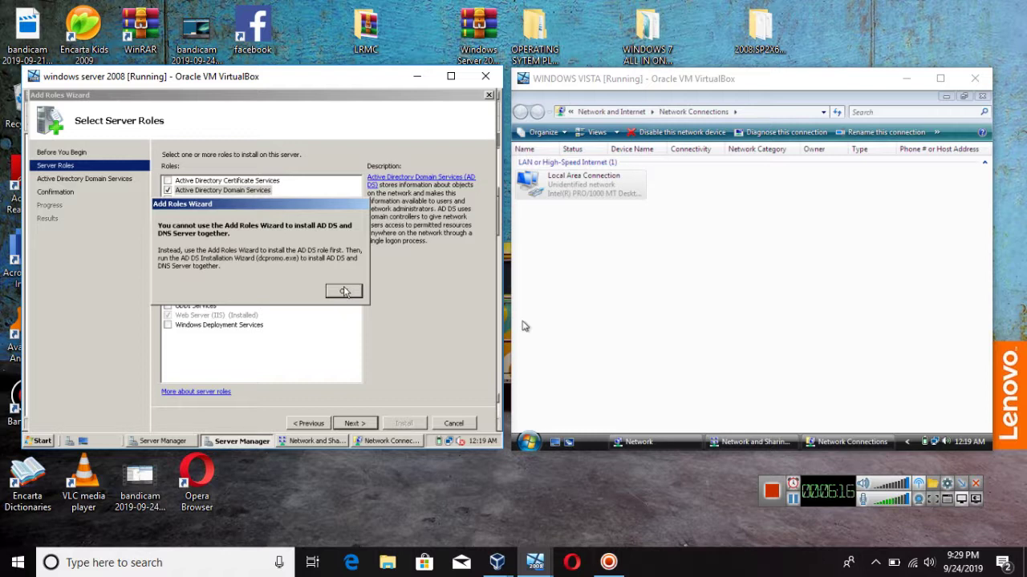
pyautogui.click(344, 292)
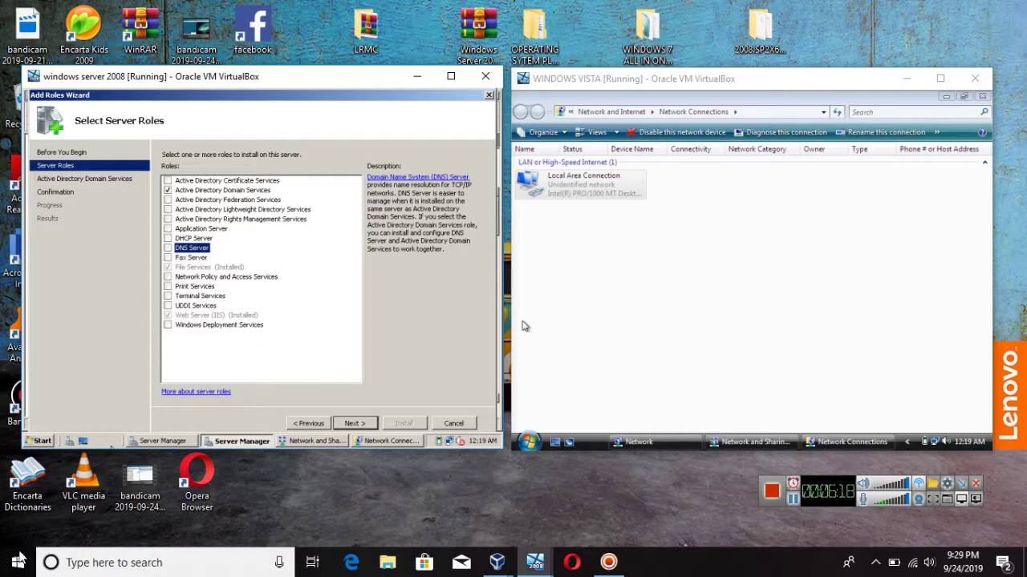
# Step: Run dcpromo from the server VM's Start menu to launch the AD DS Installation Wizard
pyautogui.click(40, 441)
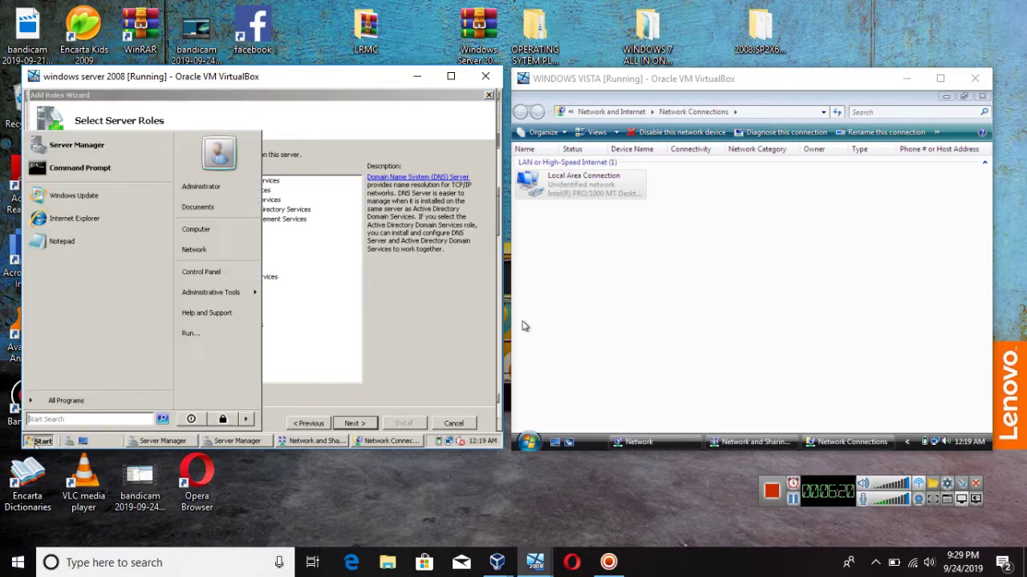
pyautogui.click(105, 170)
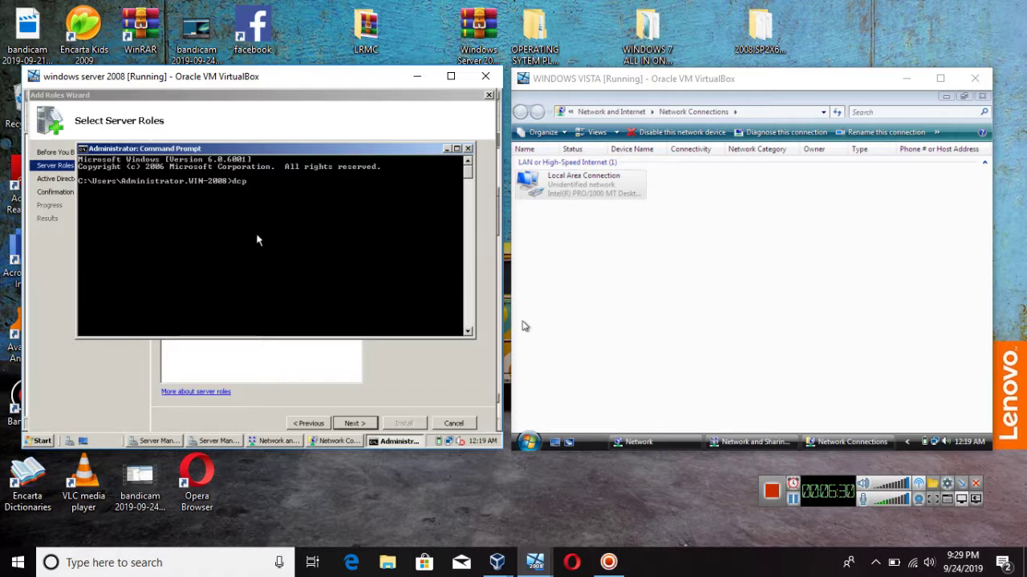
pyautogui.write('romo.exe')
pyautogui.press('Return')
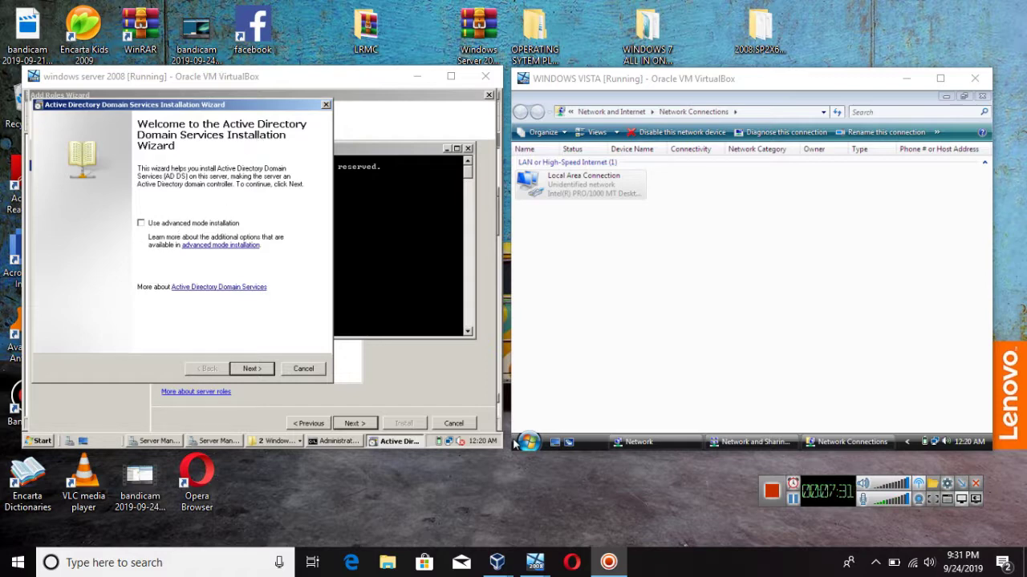
# Step: Choose Create a new domain in a new forest and enter 5glte.com as the forest root FQDN
pyautogui.click(251, 369)
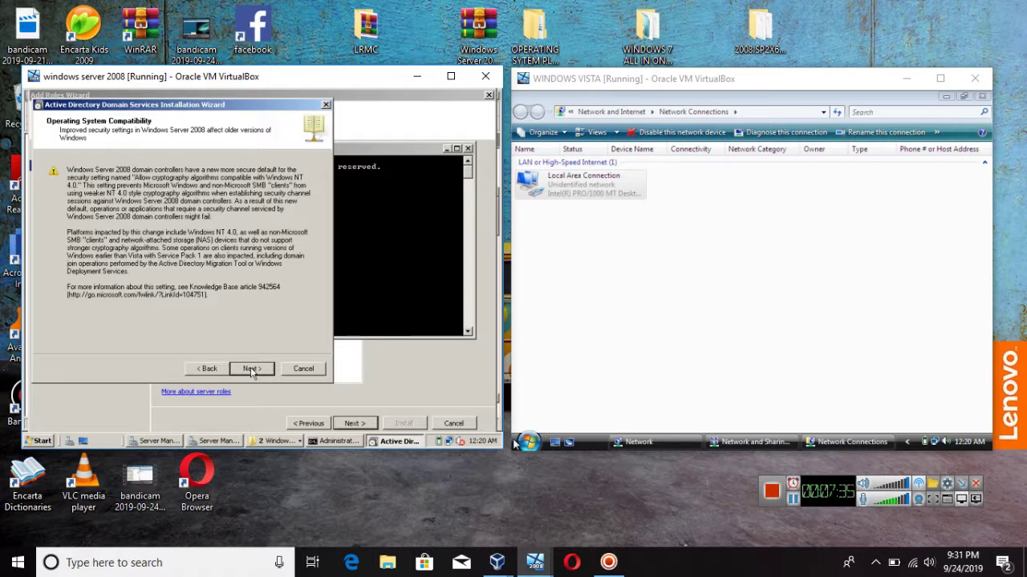
pyautogui.click(251, 368)
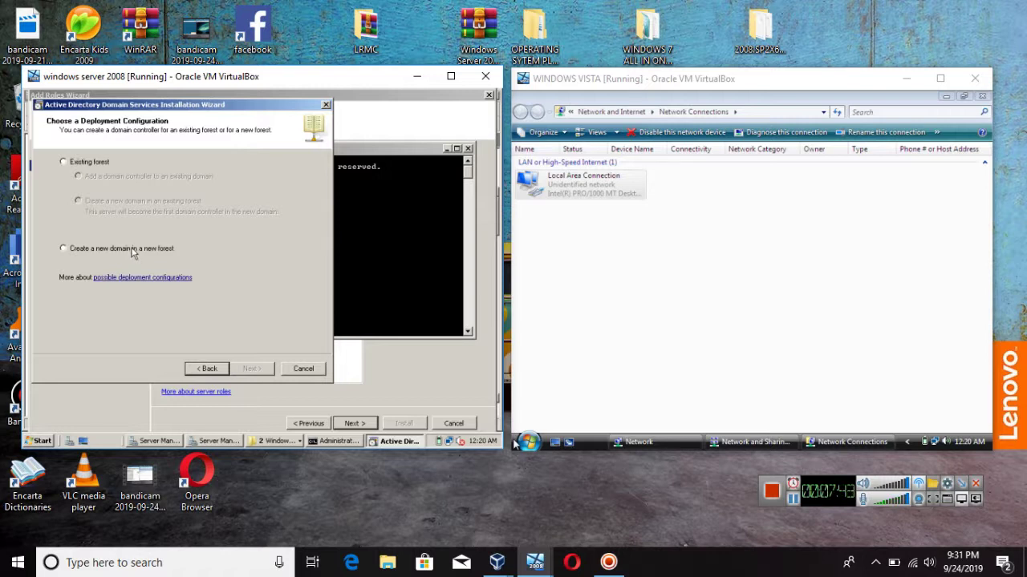
pyautogui.click(133, 250)
pyautogui.click(250, 368)
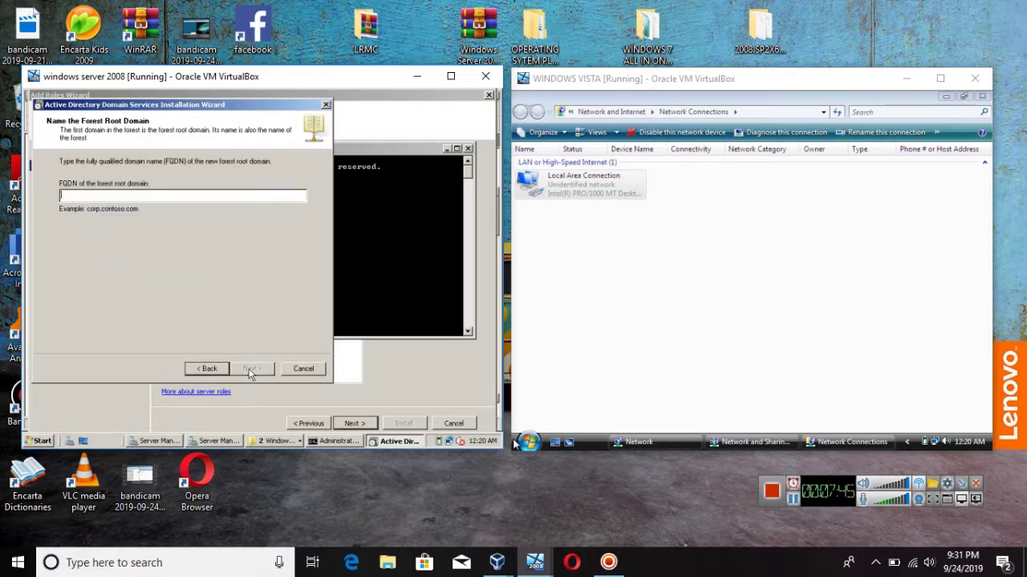
pyautogui.click(128, 196)
pyautogui.write('5dite.')
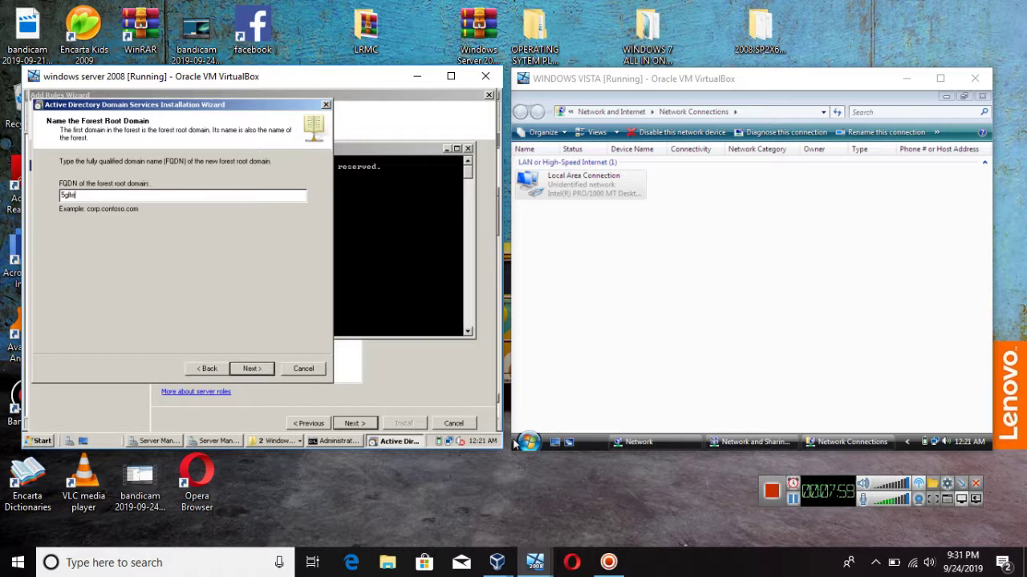
pyautogui.write('com')
pyautogui.click(252, 370)
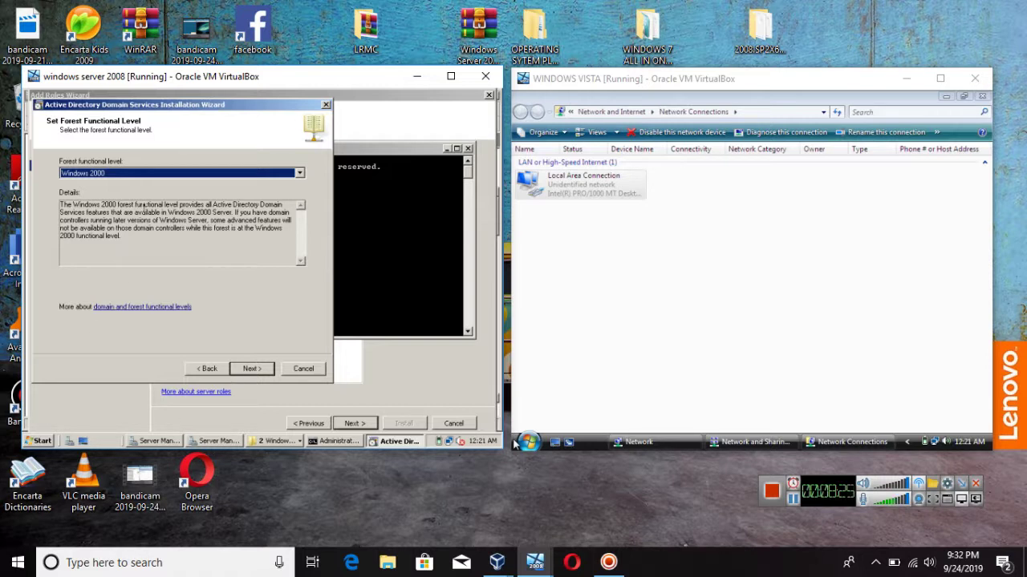
# Step: Set the forest functional level to Windows Server 2008
pyautogui.click(200, 173)
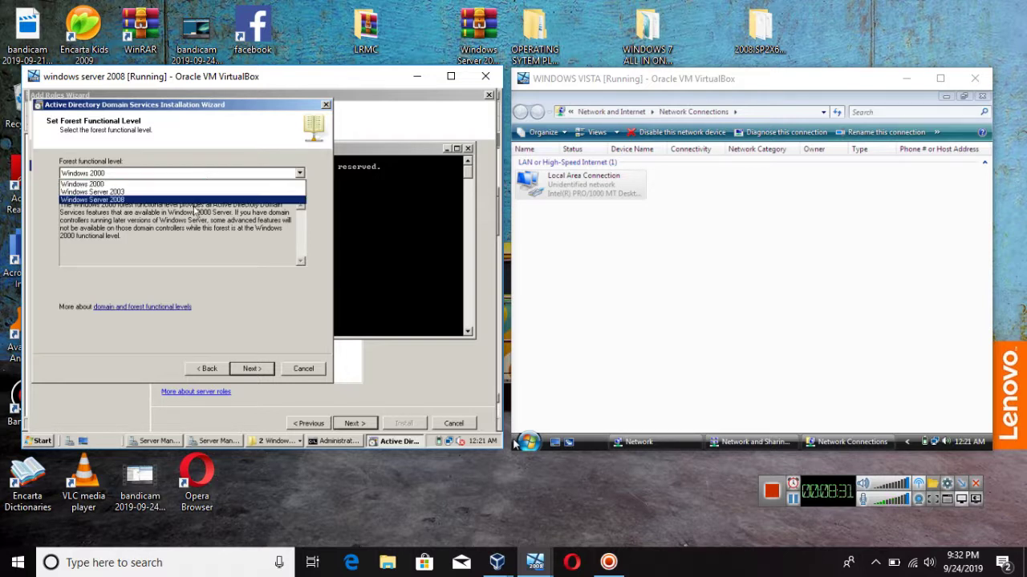
pyautogui.click(196, 200)
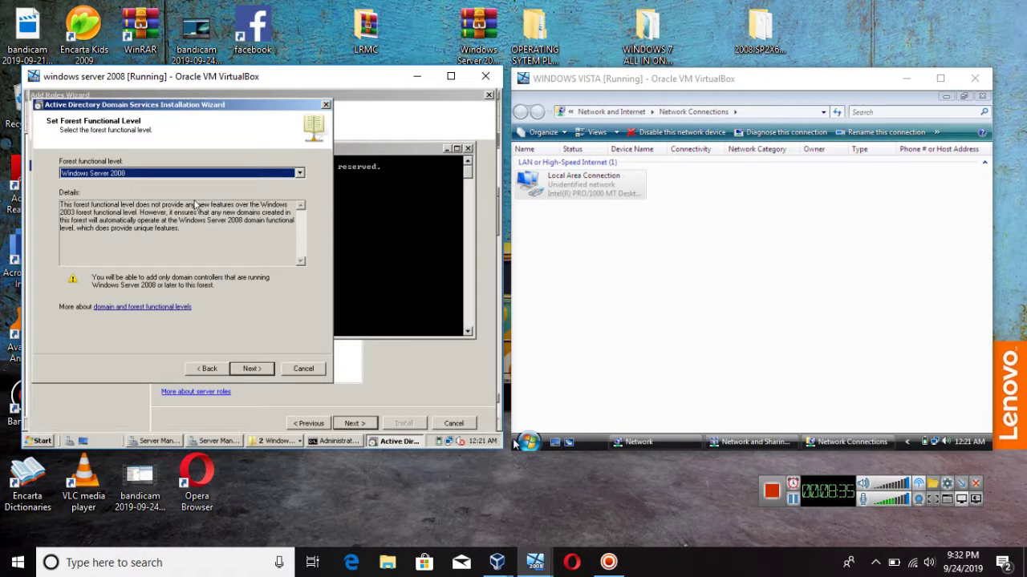
pyautogui.click(238, 370)
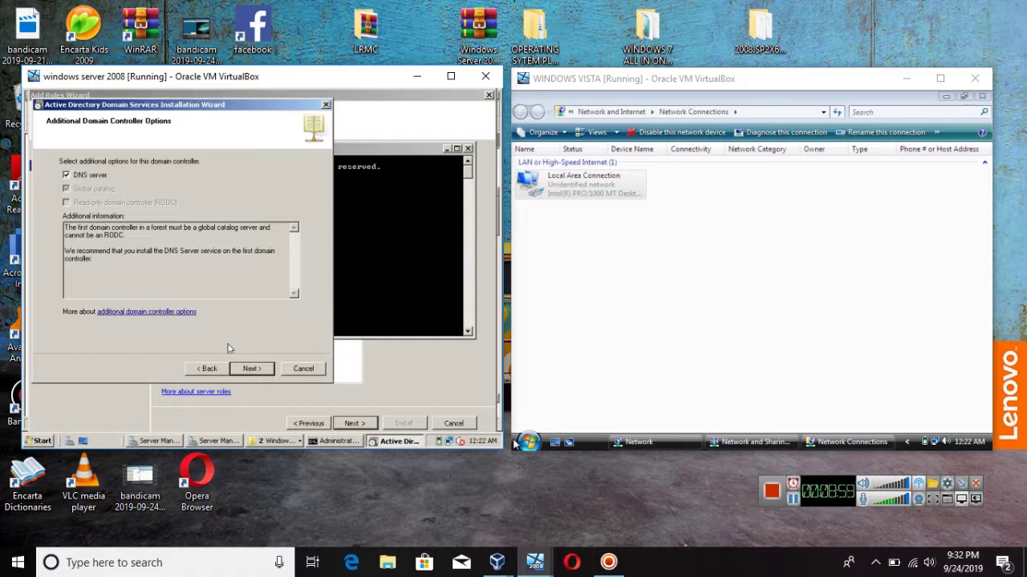
# Step: Keep DNS server selected, accept the dynamic IP address, and accept the DNS delegation warning
pyautogui.click(249, 368)
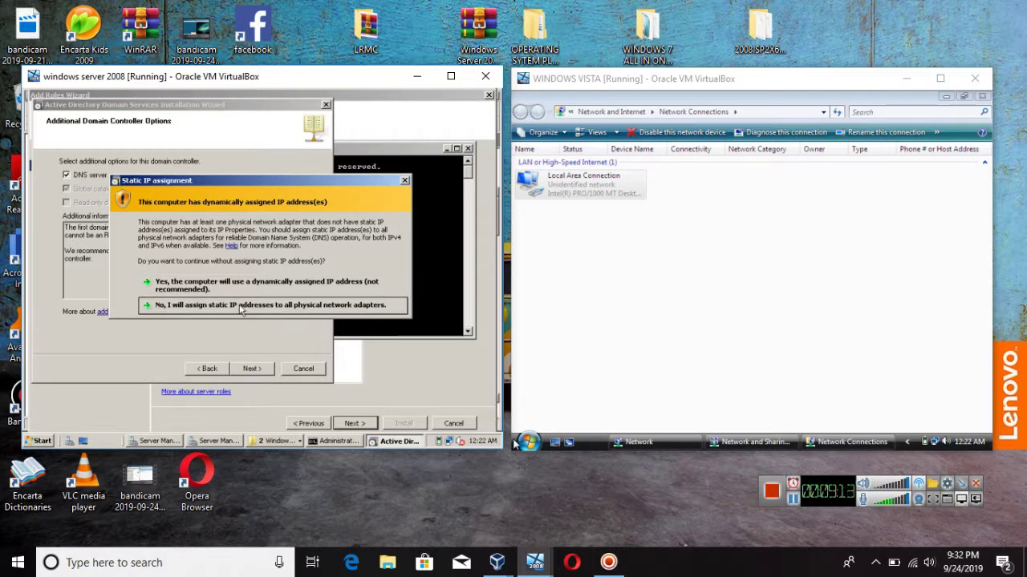
pyautogui.click(241, 306)
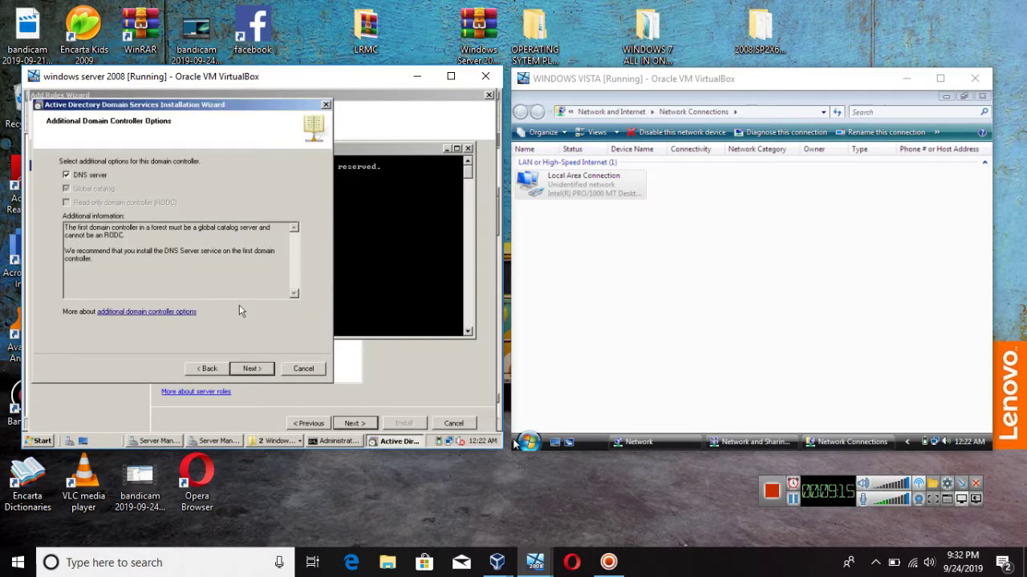
pyautogui.click(250, 369)
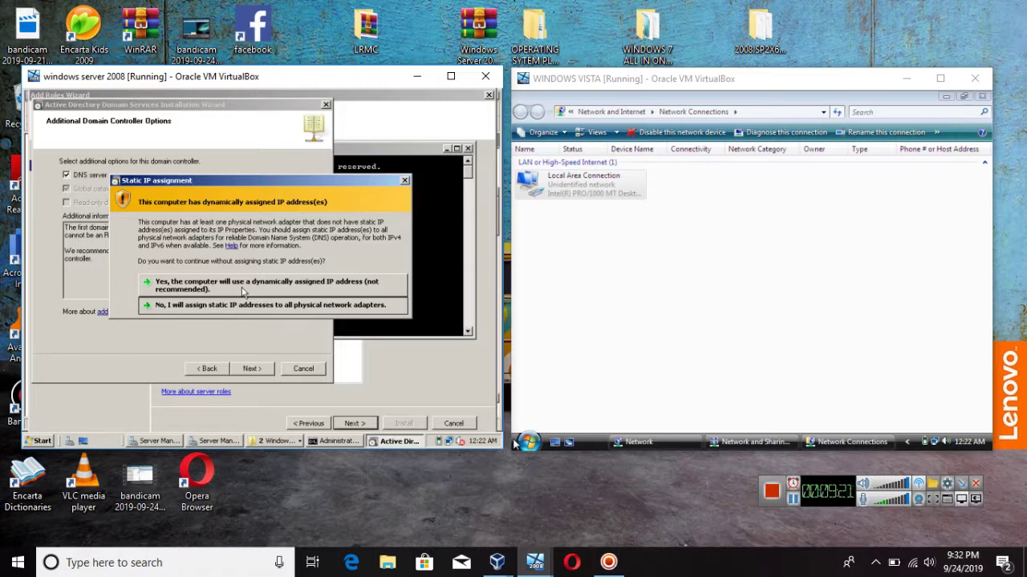
pyautogui.click(239, 287)
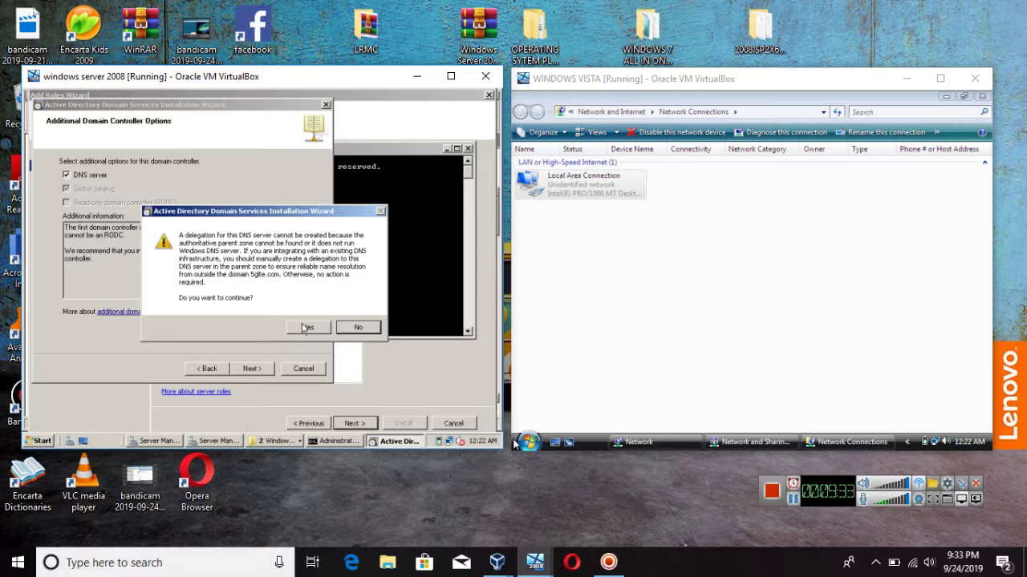
pyautogui.click(298, 328)
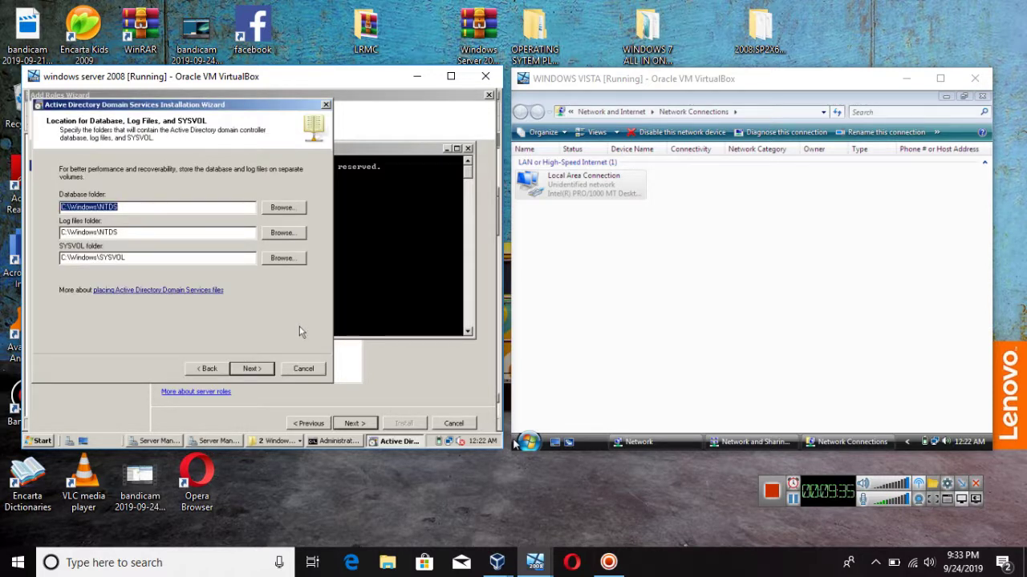
# Step: Keep the default database, log and SYSVOL folders, then enter and confirm the restore mode password
pyautogui.click(253, 369)
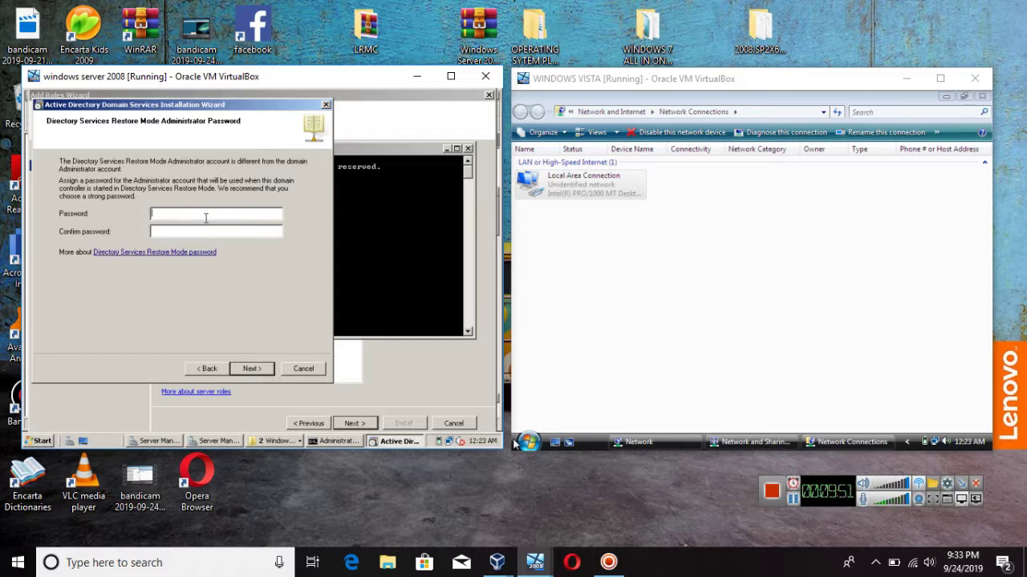
pyautogui.write('P@ss')
pyautogui.press('BackSpace')
pyautogui.press('BackSpace')
pyautogui.press('BackSpace')
pyautogui.press('BackSpace')
pyautogui.press('BackSpace')
pyautogui.press('BackSpace')
pyautogui.press('BackSpace')
pyautogui.press('BackSpace')
pyautogui.press('BackSpace')
pyautogui.write('••••••••••••')
pyautogui.press('Tab')
pyautogui.write('•••••••••••')
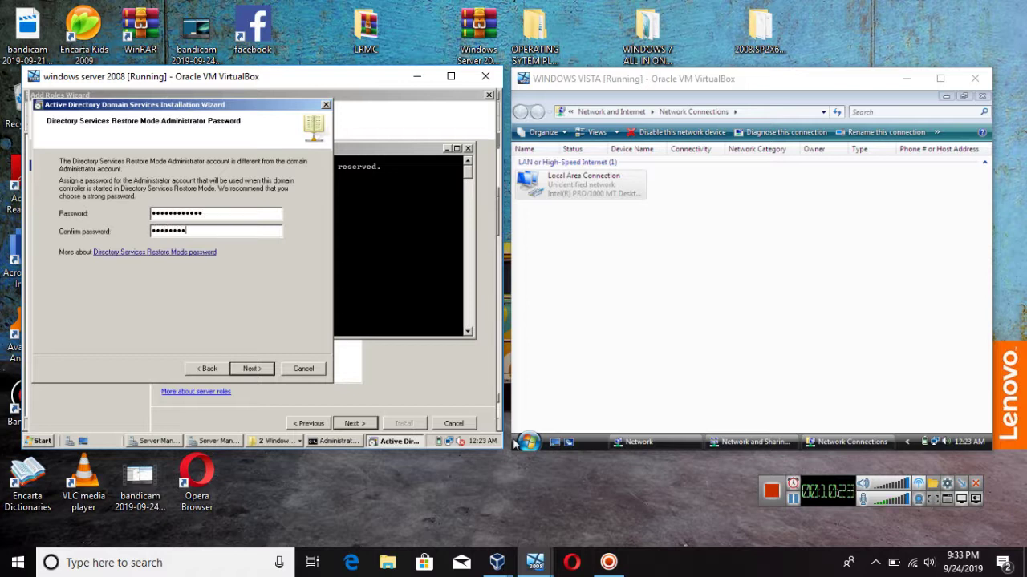
pyautogui.write('•')
pyautogui.press('Return')
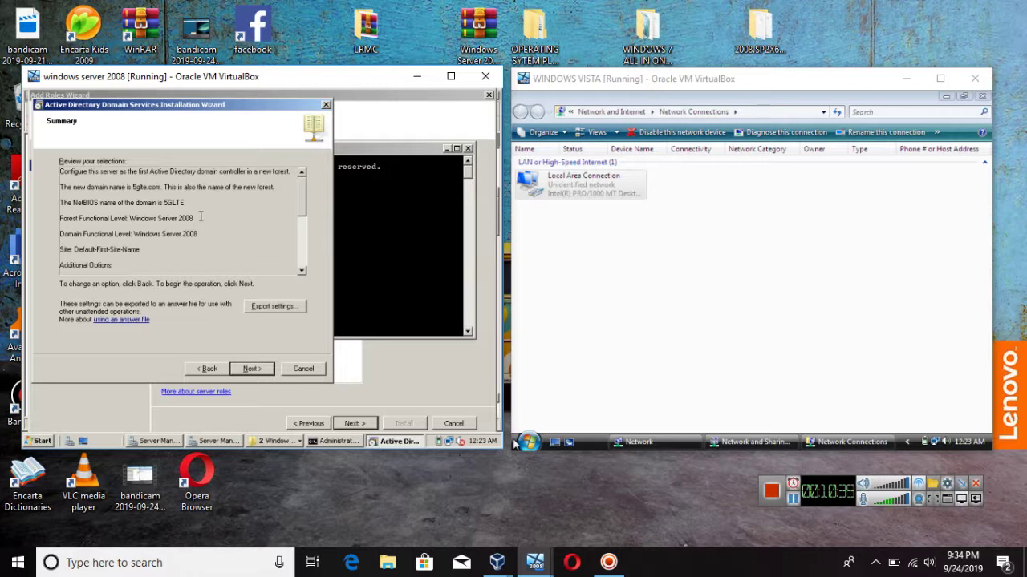
# Step: Run the Active Directory Domain Services installation for 5glte.com and close the finished wizard
pyautogui.click(251, 370)
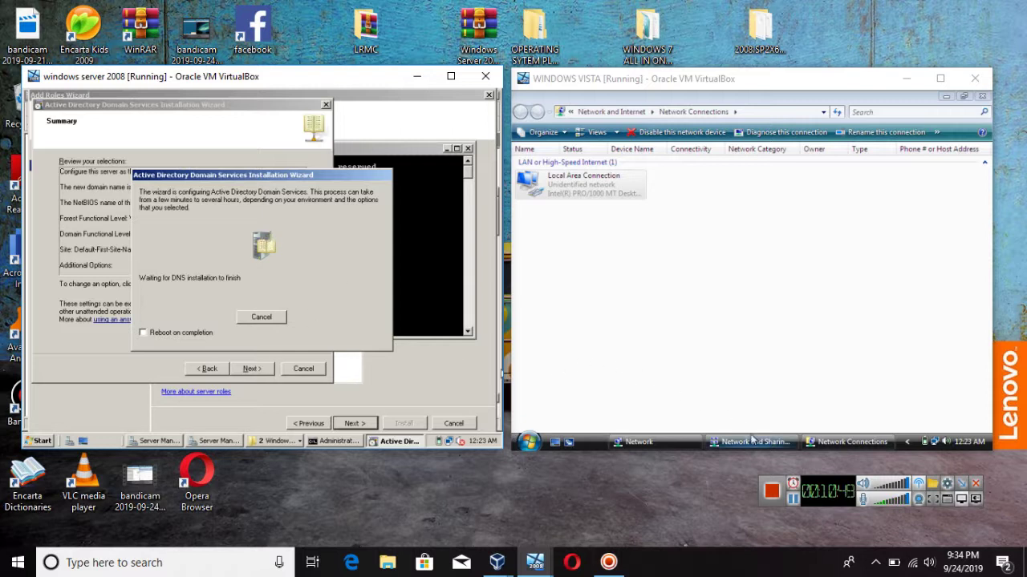
pyautogui.click(792, 498)
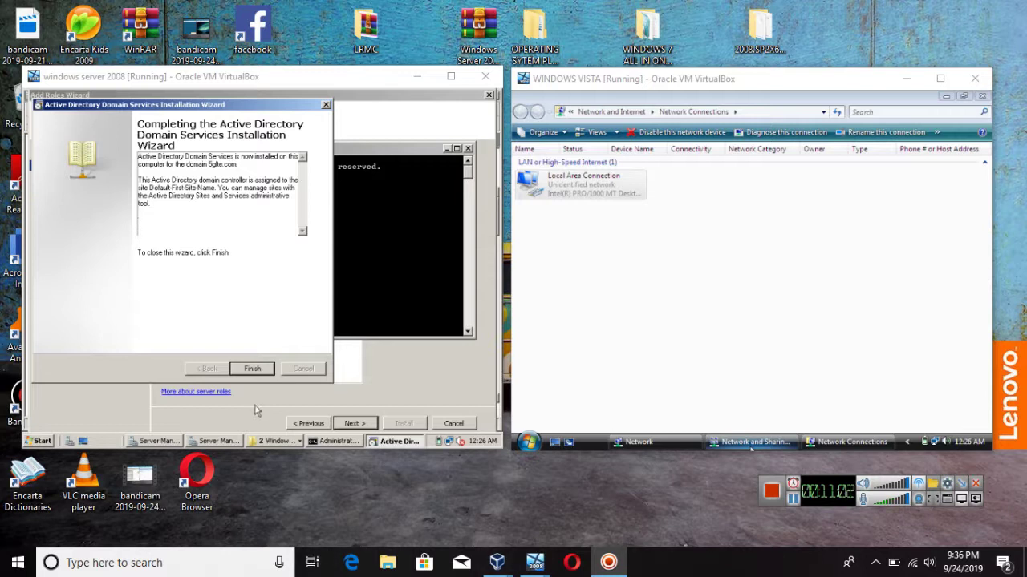
pyautogui.click(255, 369)
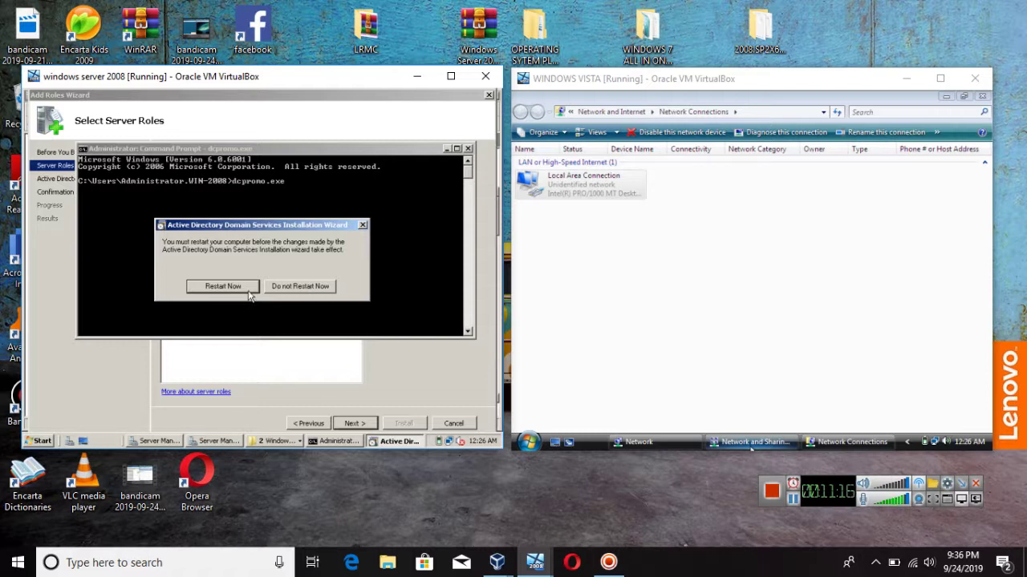
# Step: Restart the server now, forcing past running programs, until the 5GLTE\Administrator logon screen appears
pyautogui.click(249, 294)
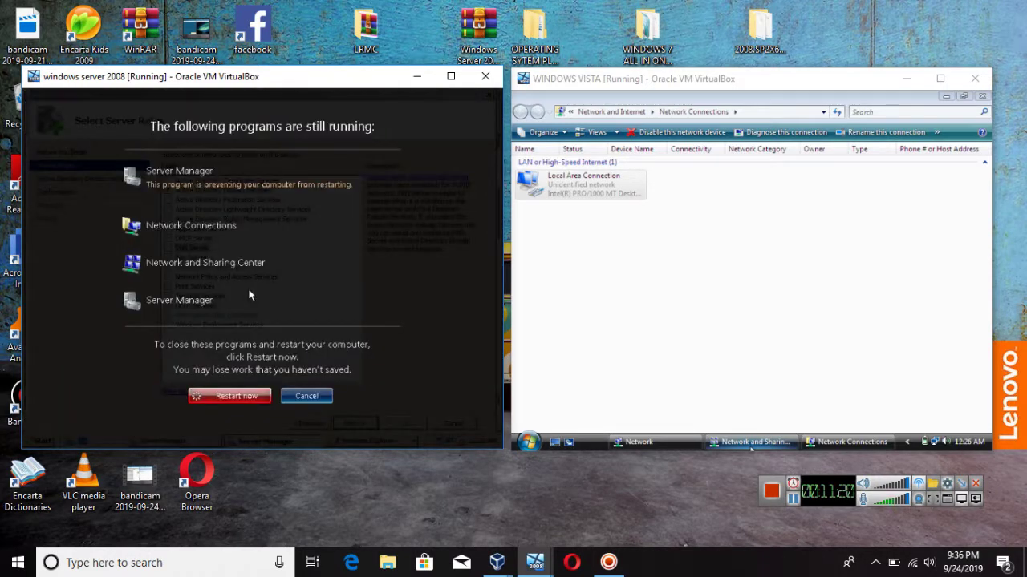
pyautogui.click(219, 396)
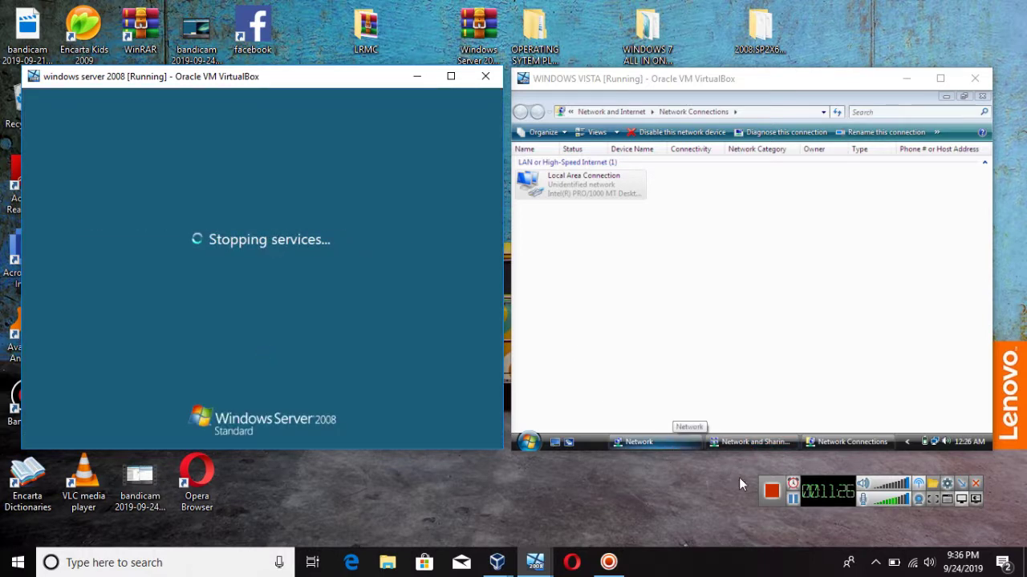
pyautogui.click(792, 501)
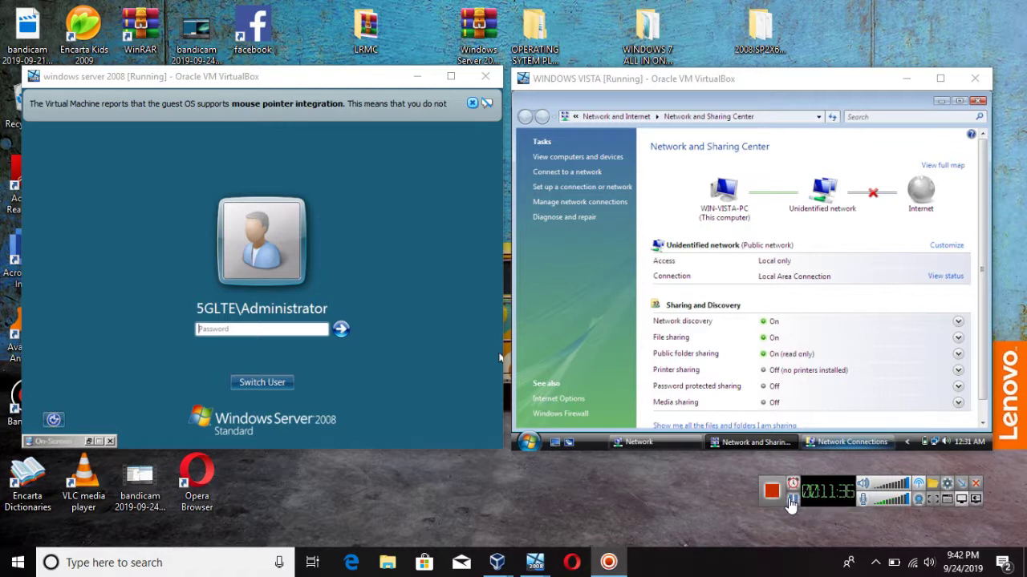
# Step: Dismiss the On-Screen Keyboard and sign in as 5GLTE\Administrator with the administrator password
pyautogui.click(257, 329)
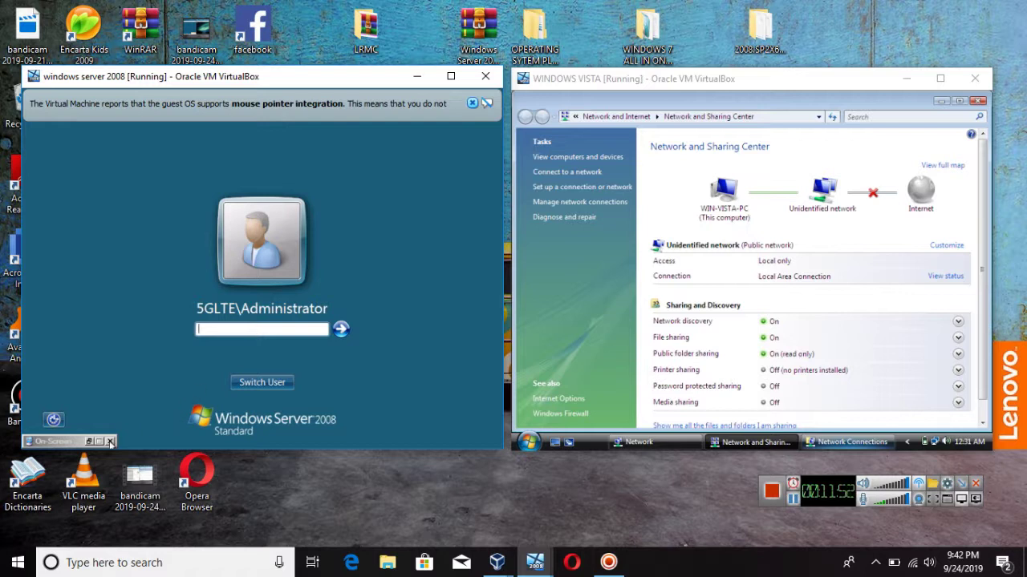
pyautogui.click(110, 441)
pyautogui.click(236, 331)
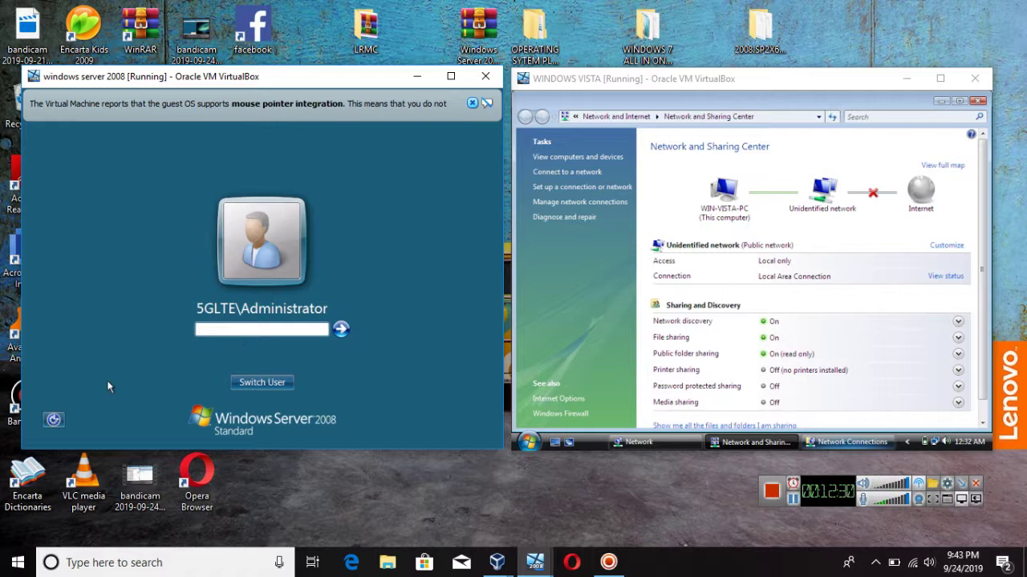
pyautogui.write('Password123')
pyautogui.press('Return')
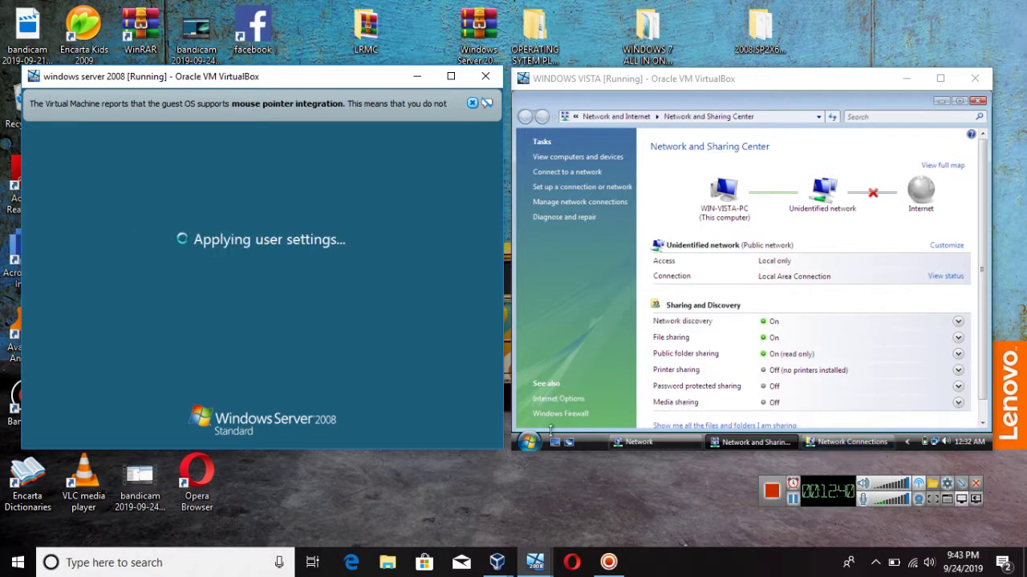
# Step: Close Vista's Network Connections and Network and Sharing Center windows, then refresh the Network list
pyautogui.click(790, 445)
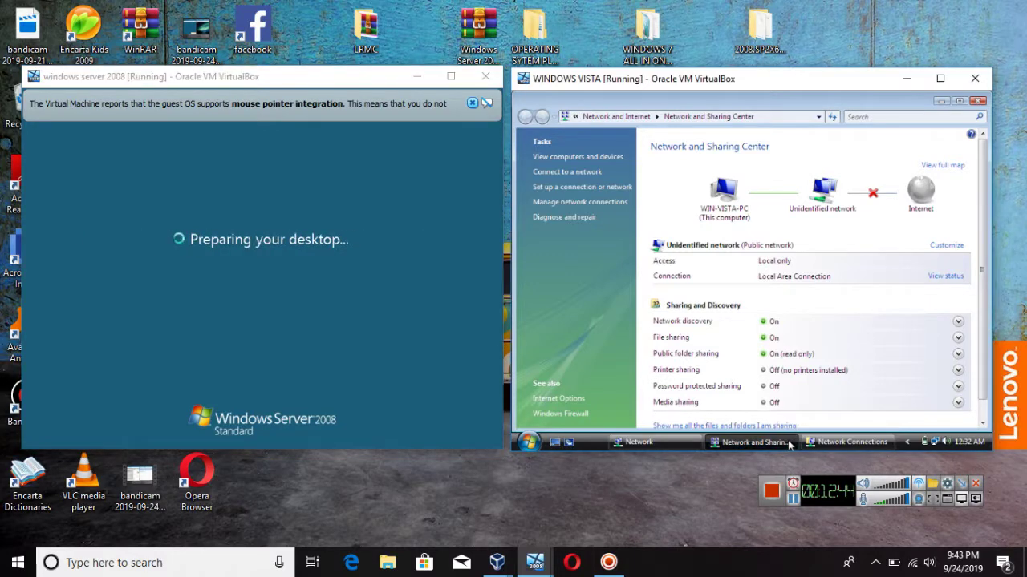
pyautogui.click(790, 445)
pyautogui.click(790, 445)
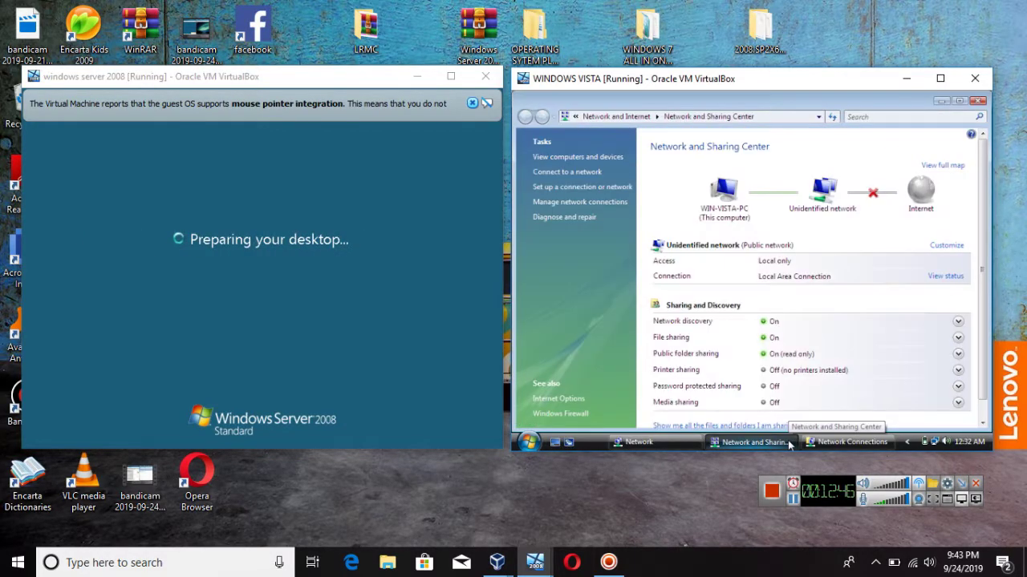
pyautogui.click(820, 442)
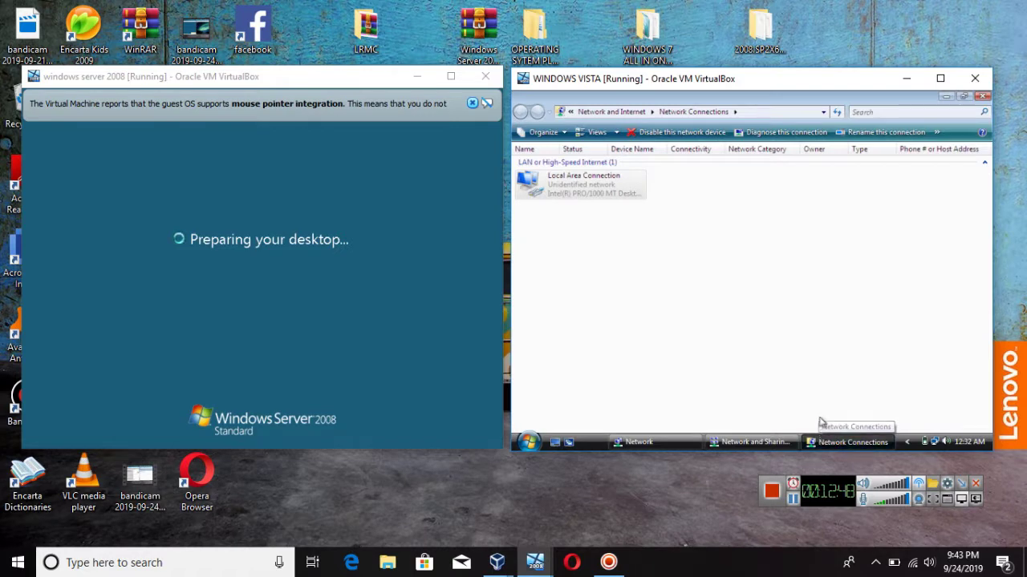
pyautogui.click(984, 96)
pyautogui.click(983, 97)
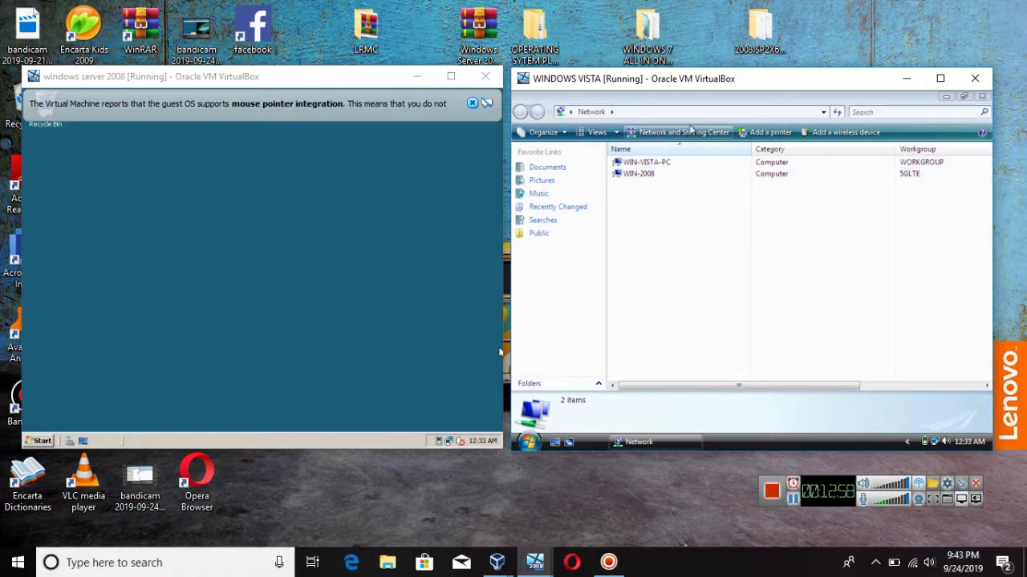
pyautogui.click(838, 112)
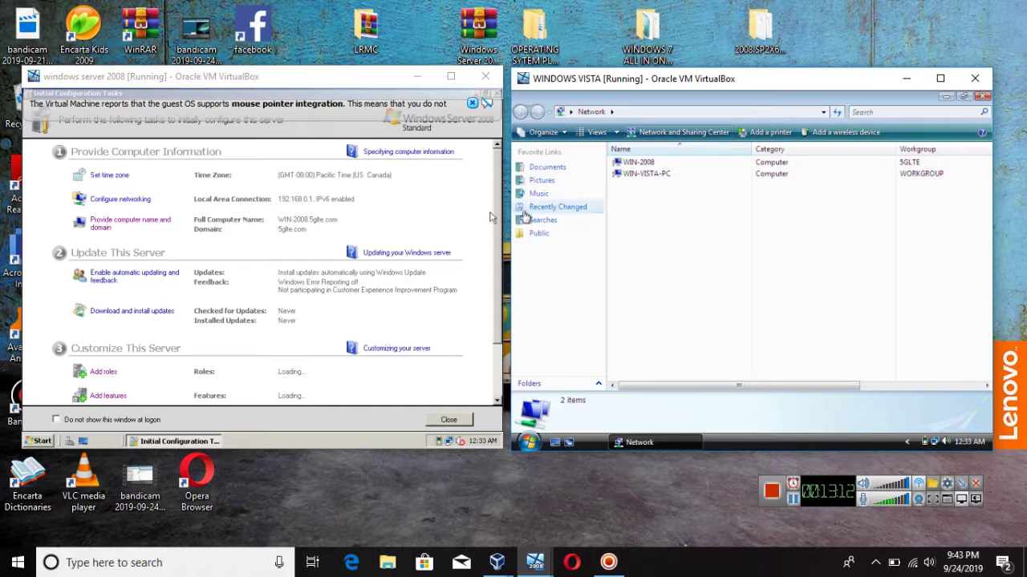
# Step: Launch Add roles from the server's Initial Configuration Tasks and close the On-Screen Keyboard
pyautogui.scroll(-2, 273, 321)
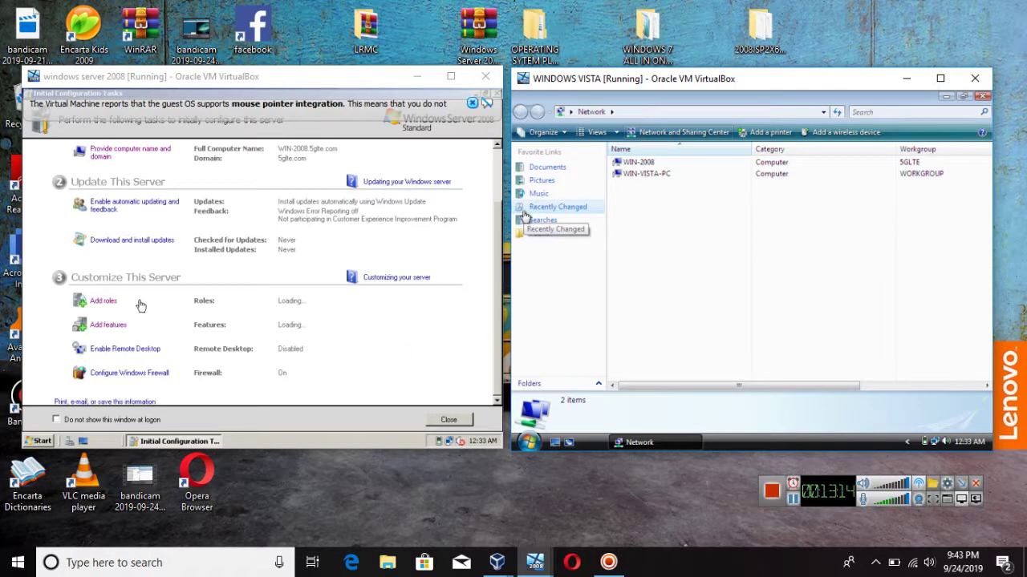
pyautogui.click(111, 305)
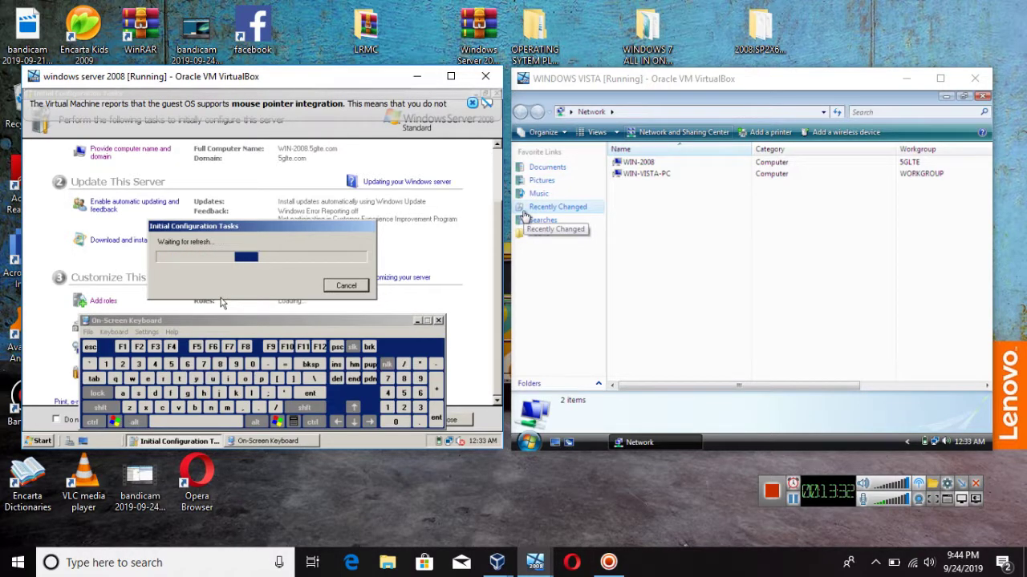
pyautogui.click(438, 321)
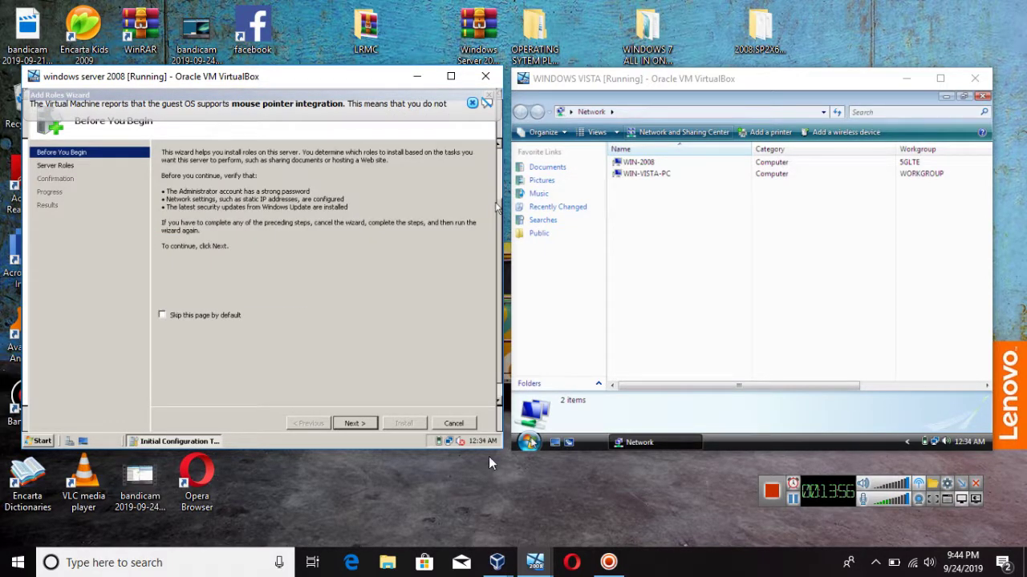
# Step: Browse the server roles, read the DHCP Server description, then cancel the Add Roles Wizard
pyautogui.click(345, 424)
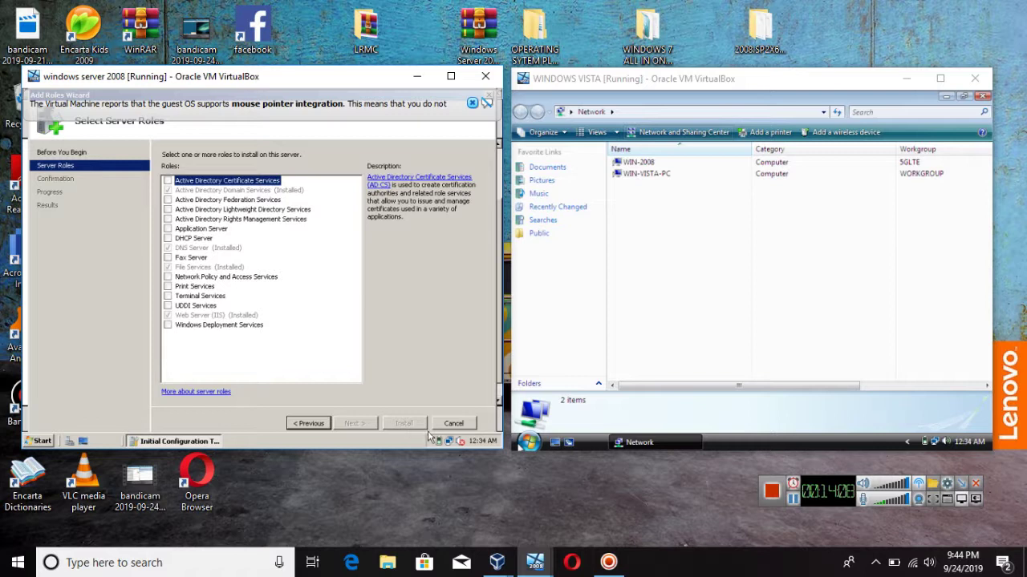
pyautogui.click(206, 240)
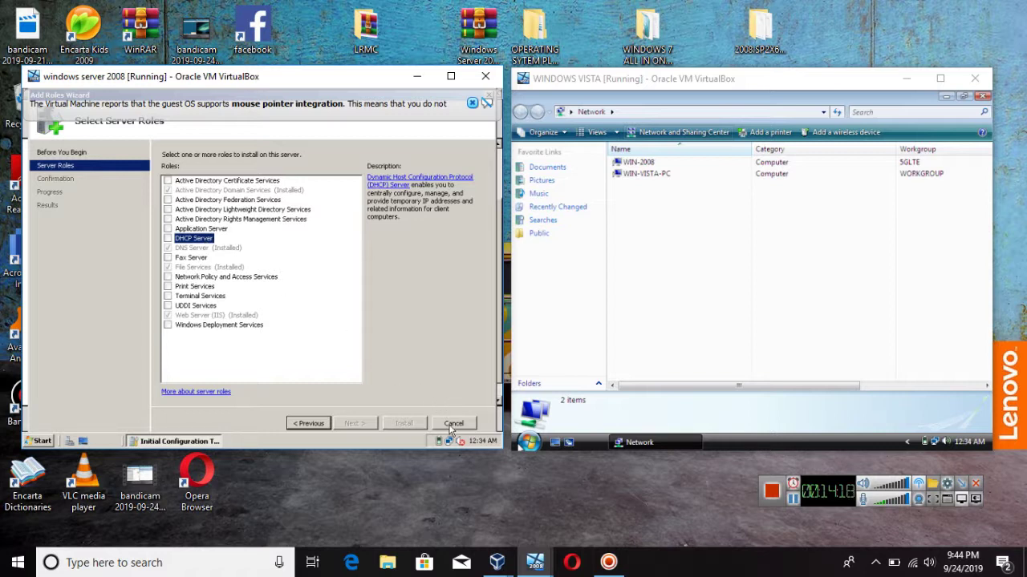
pyautogui.click(453, 423)
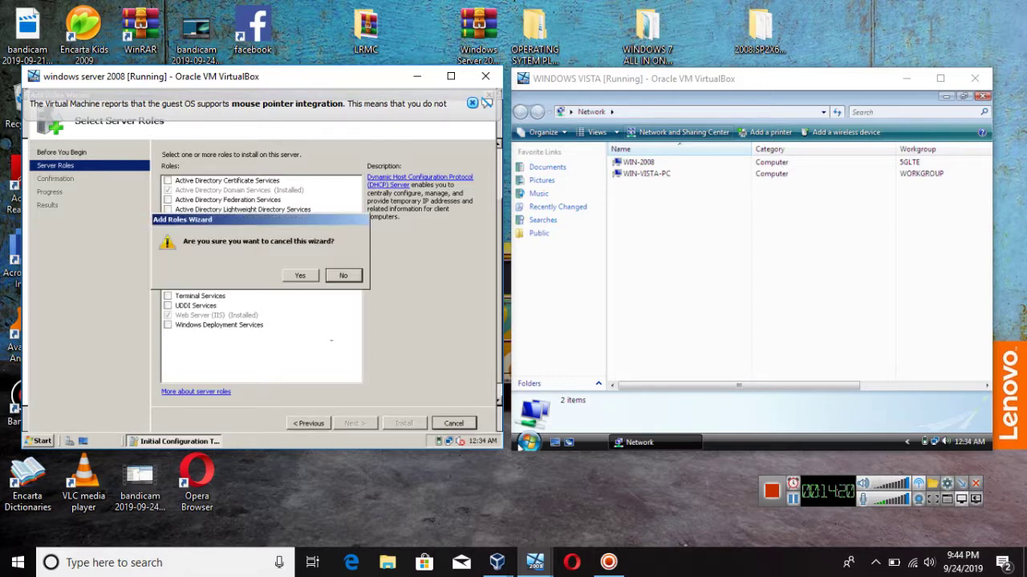
pyautogui.click(299, 276)
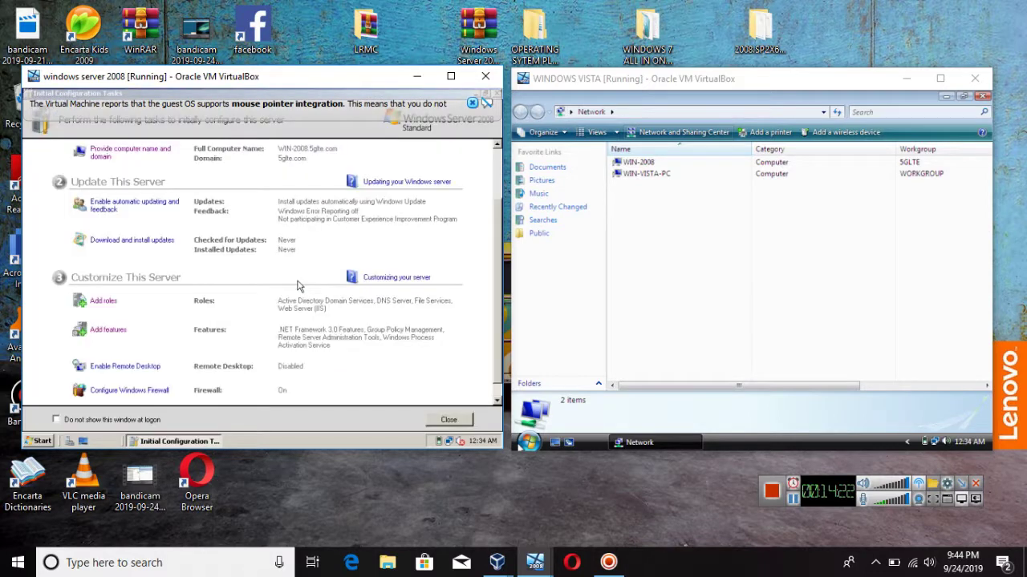
# Step: Scroll down the server's roles summary, then bring up the Vista Start menu
pyautogui.scroll(-1, 212, 344)
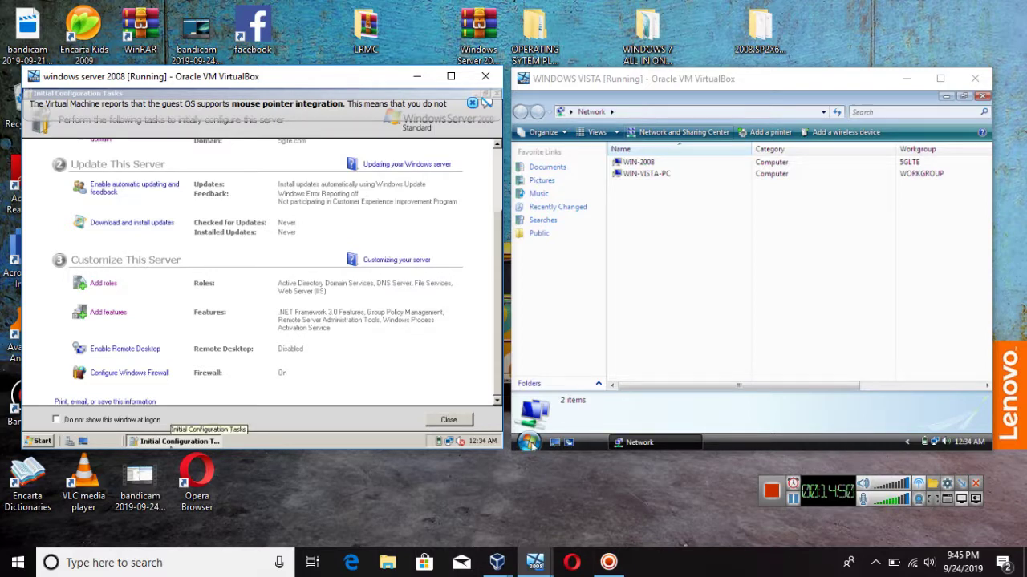
pyautogui.click(530, 443)
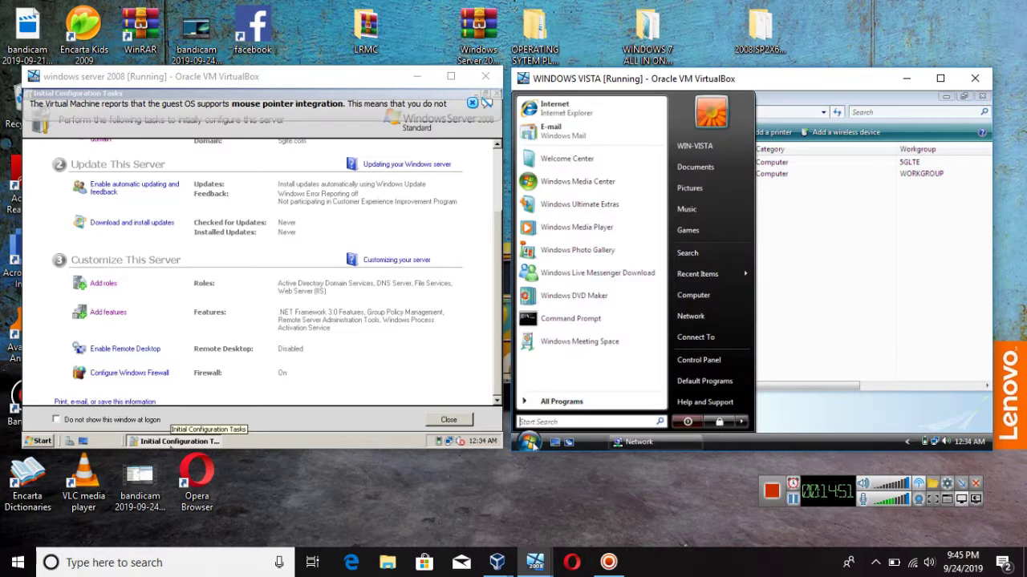
# Step: Ping 192.168.0.1 from a Vista Command Prompt, then close the prompt after 0% loss
pyautogui.click(598, 318)
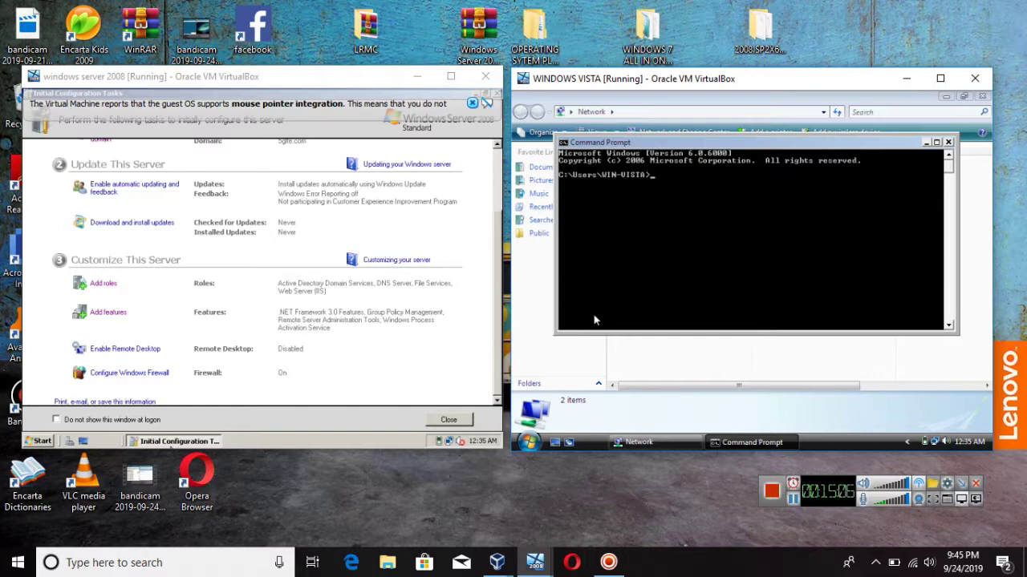
pyautogui.write('ping 192.168.0')
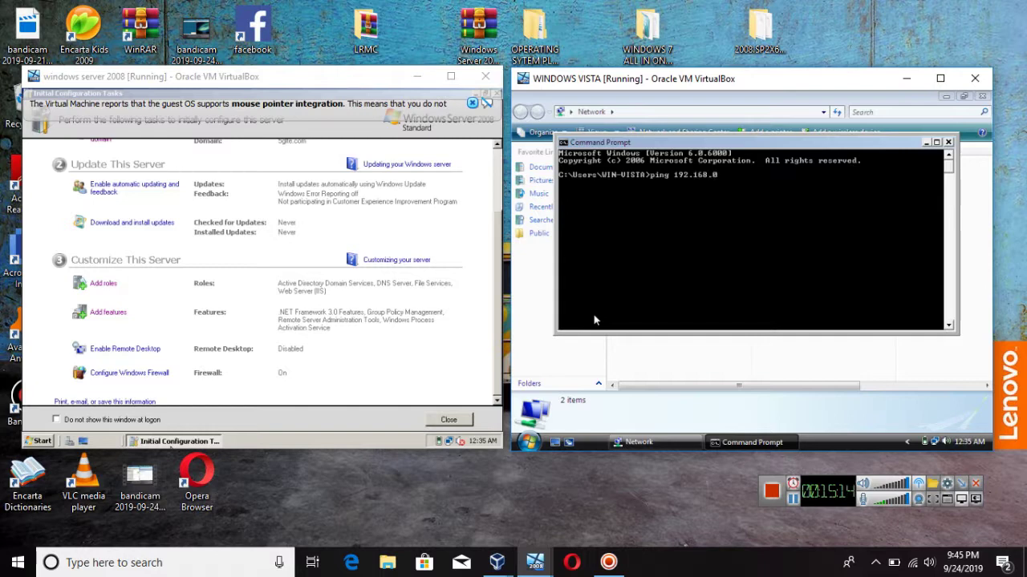
pyautogui.write('.1')
pyautogui.press('Return')
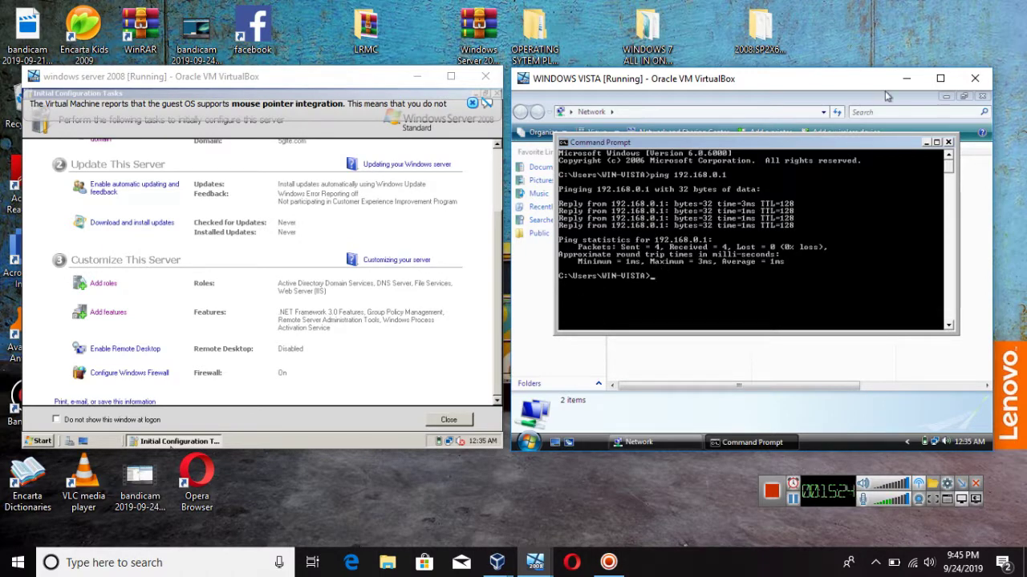
pyautogui.click(949, 143)
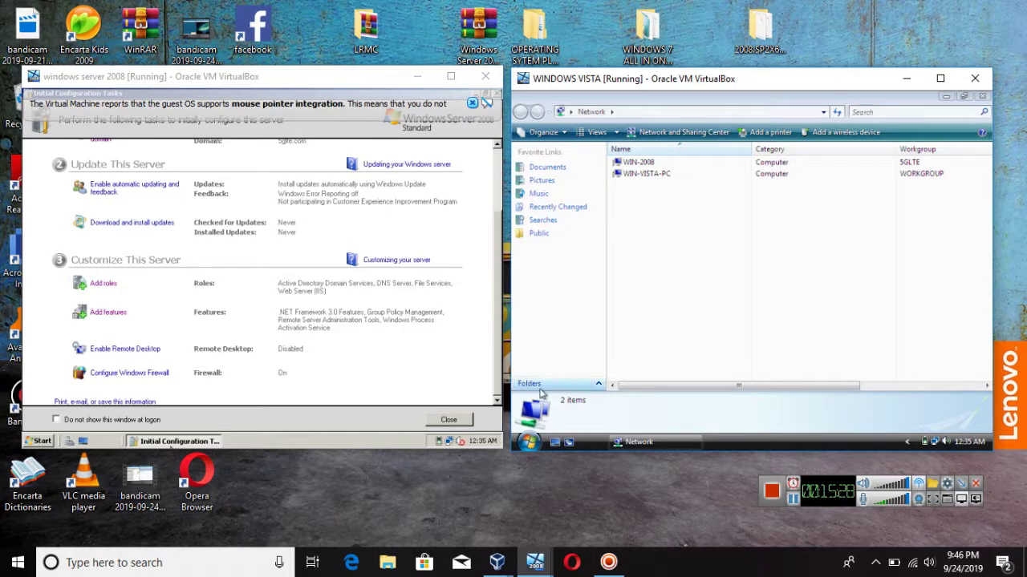
# Step: View Vista's Network folder, then open System Properties computer name settings, approving the UAC prompt
pyautogui.click(529, 441)
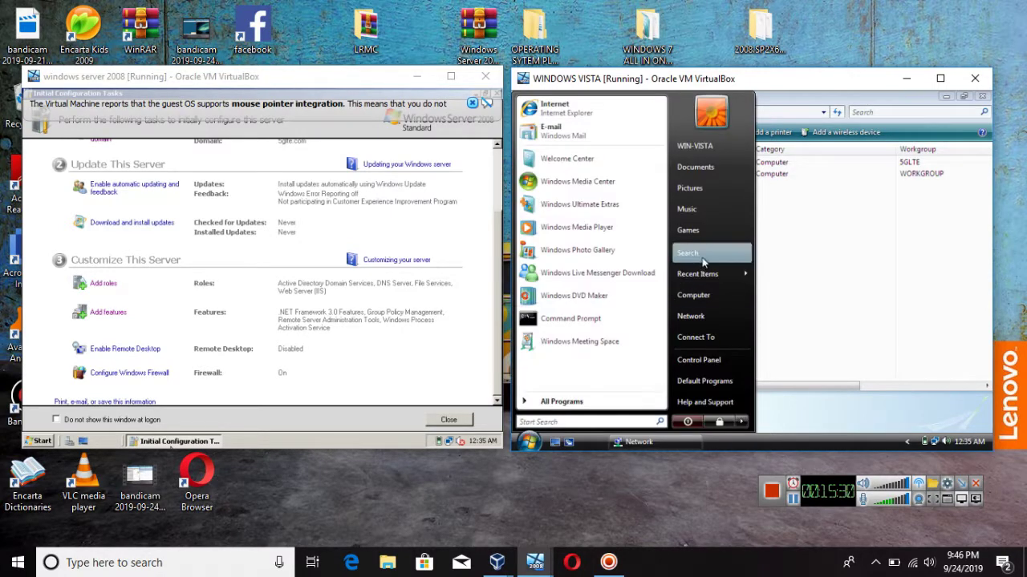
pyautogui.click(688, 316)
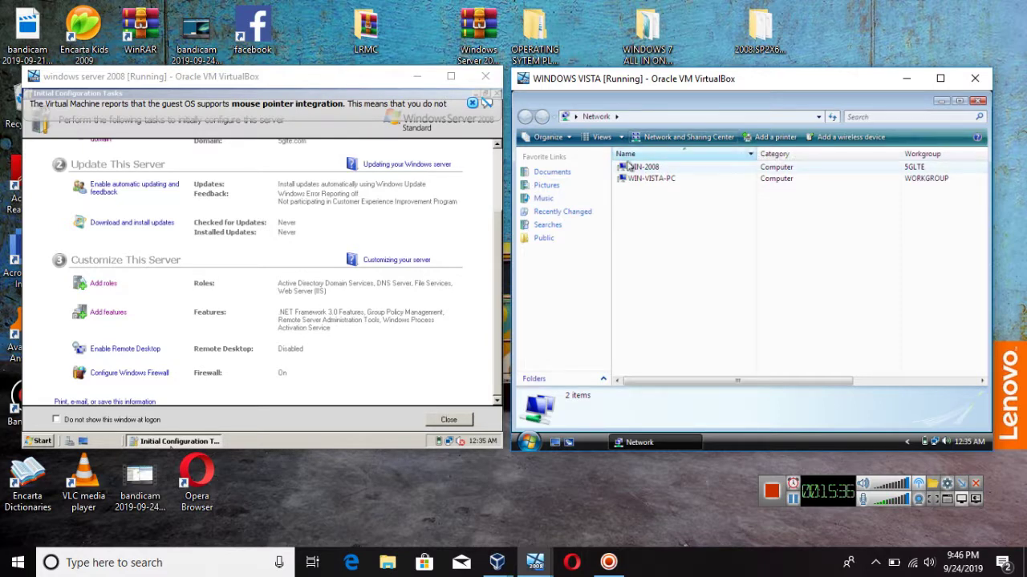
pyautogui.click(529, 442)
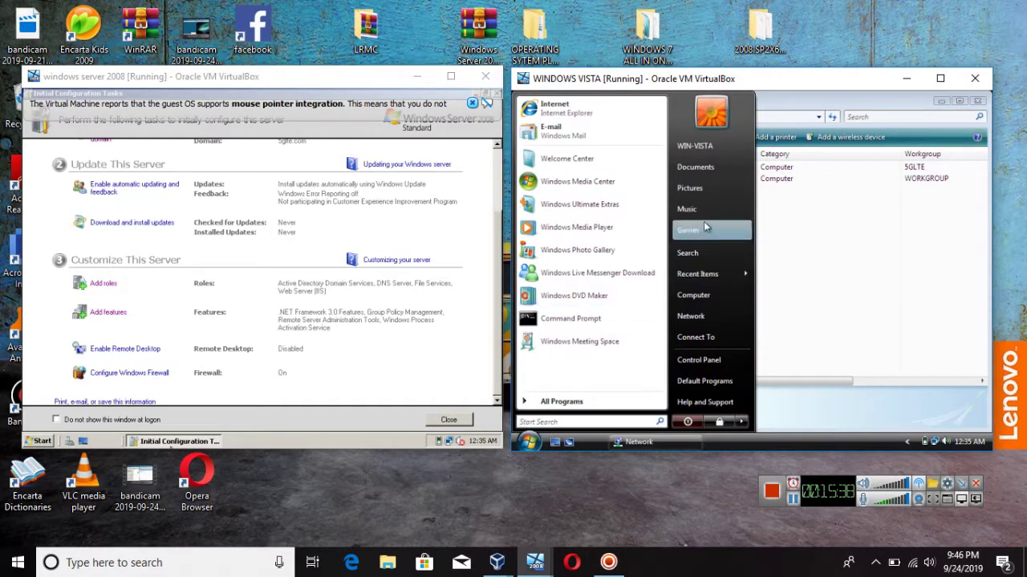
pyautogui.click(681, 300)
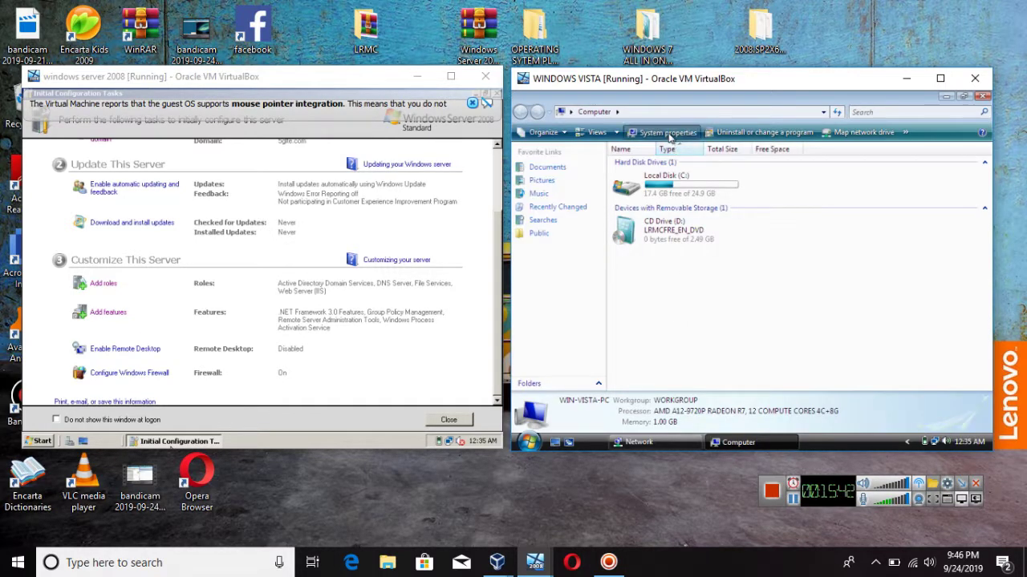
pyautogui.click(669, 132)
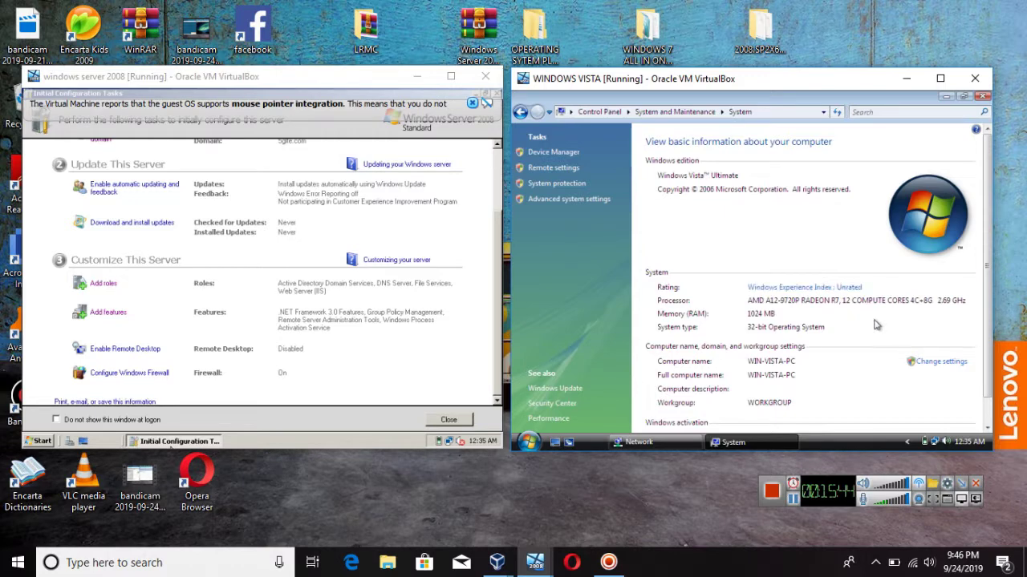
pyautogui.click(931, 362)
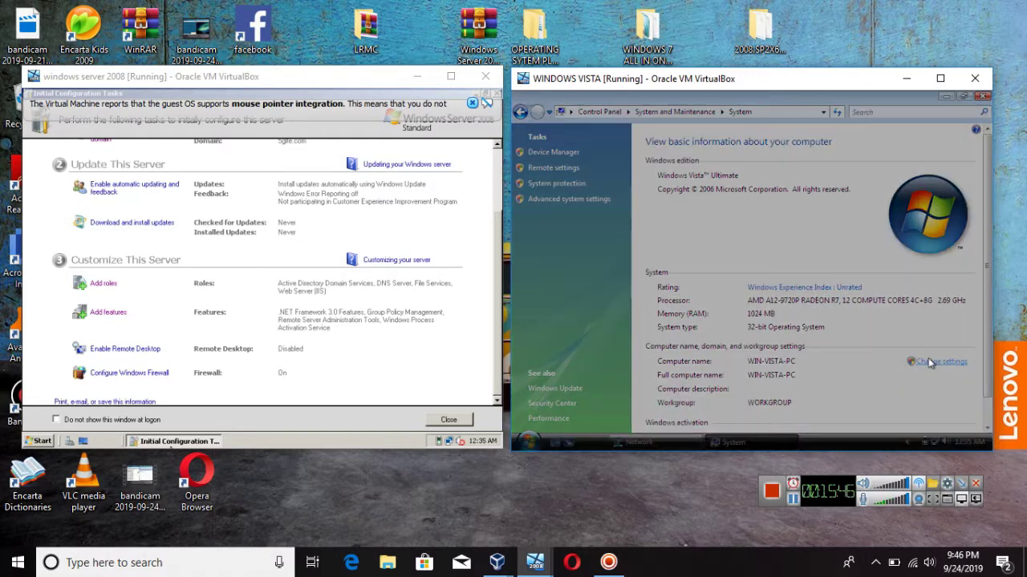
pyautogui.click(781, 296)
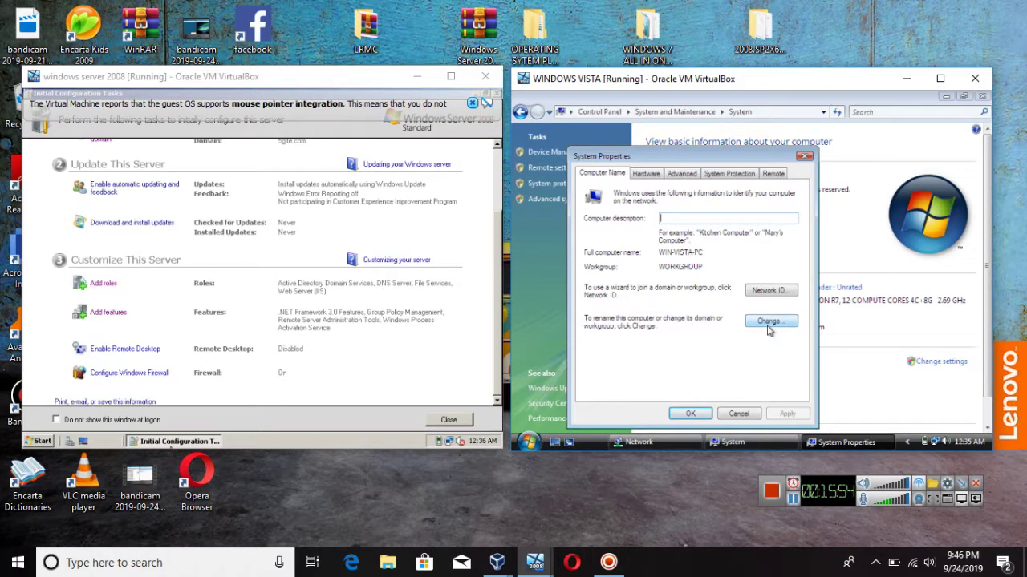
# Step: Choose Domain in Vista's name changes and check the server's System page for its domain
pyautogui.click(769, 324)
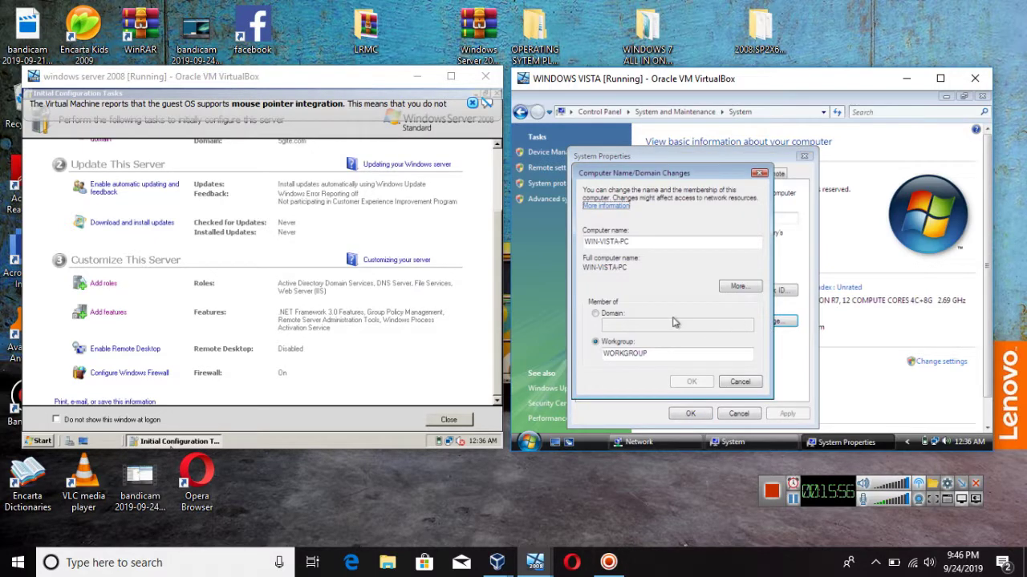
pyautogui.click(612, 314)
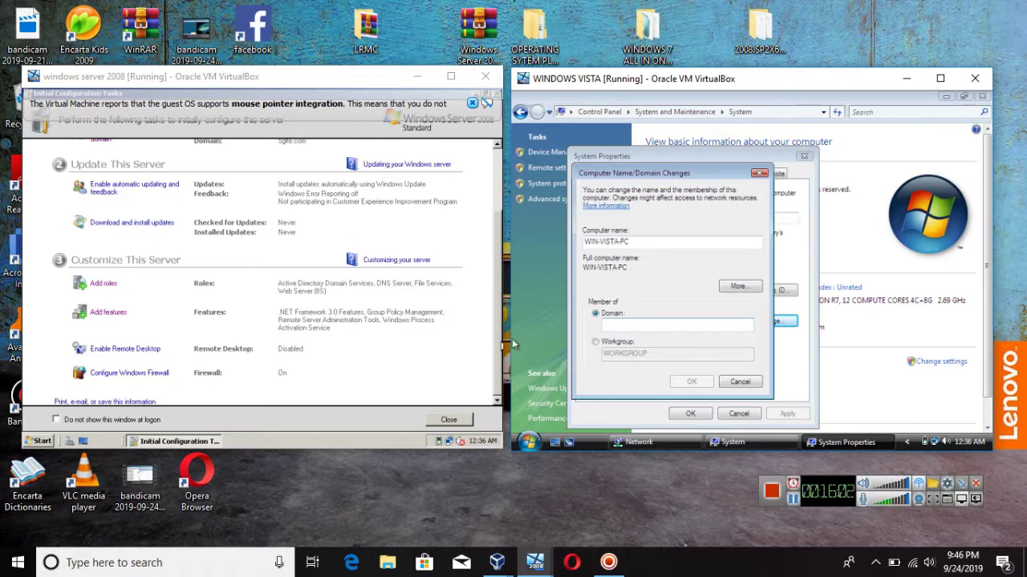
pyautogui.click(36, 441)
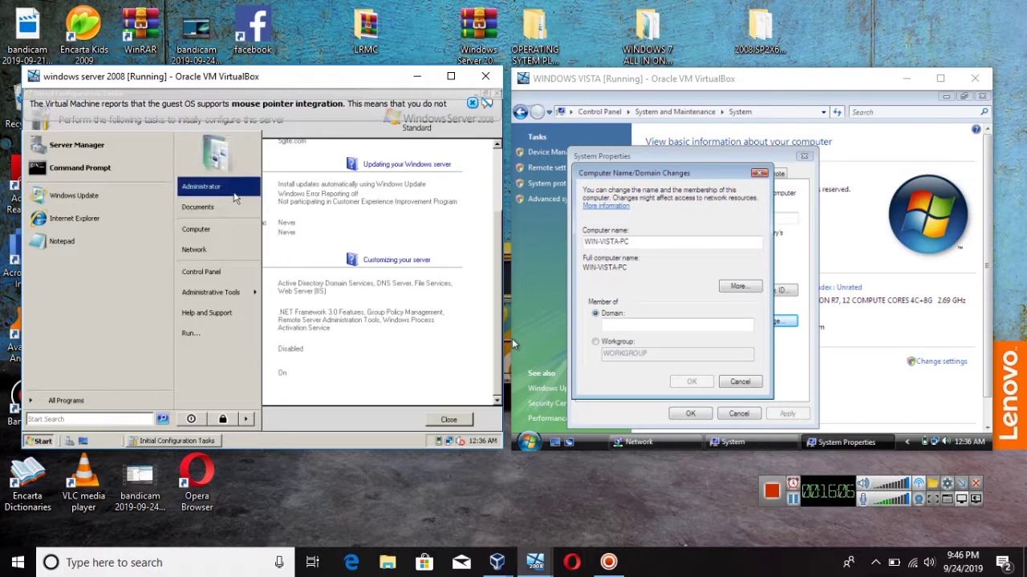
pyautogui.click(213, 231)
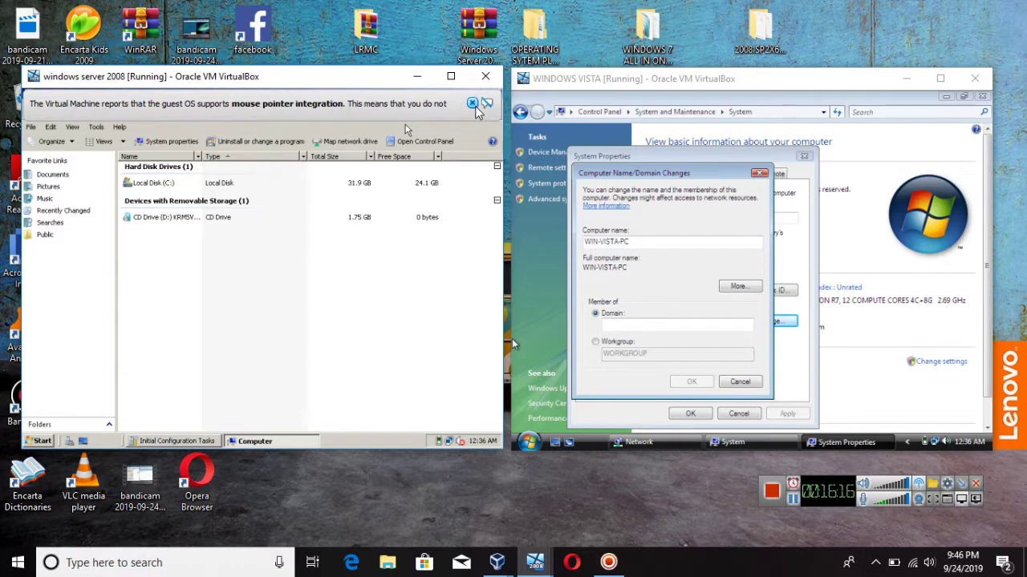
pyautogui.click(486, 103)
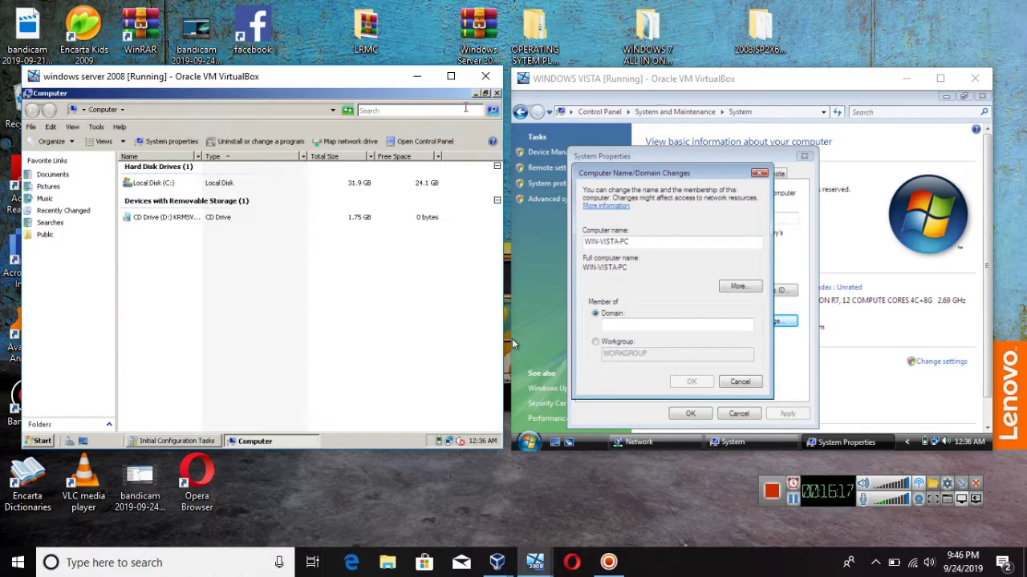
pyautogui.click(170, 142)
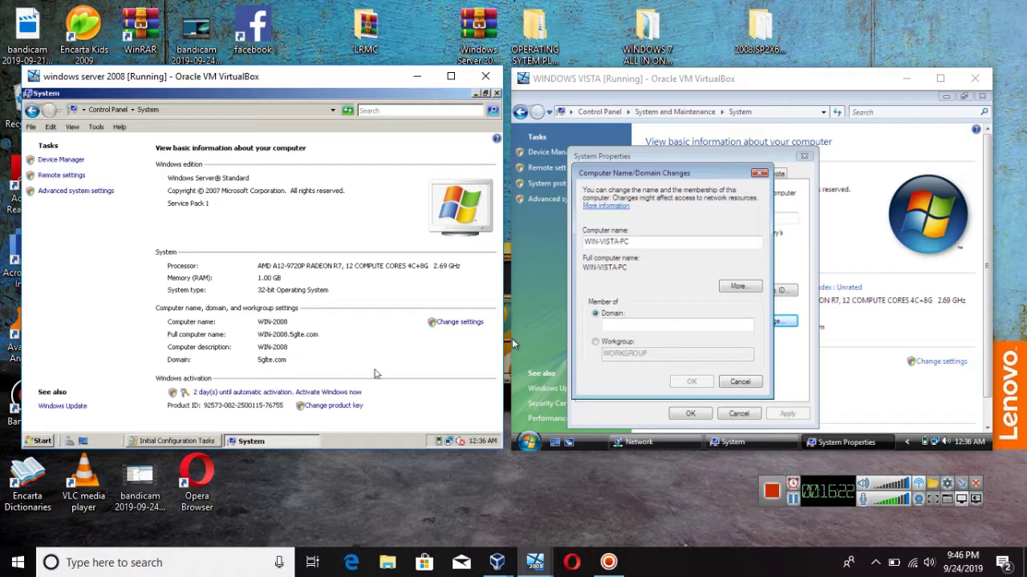
# Step: Enter 5glte.com as Vista's domain and submit the change
pyautogui.click(621, 325)
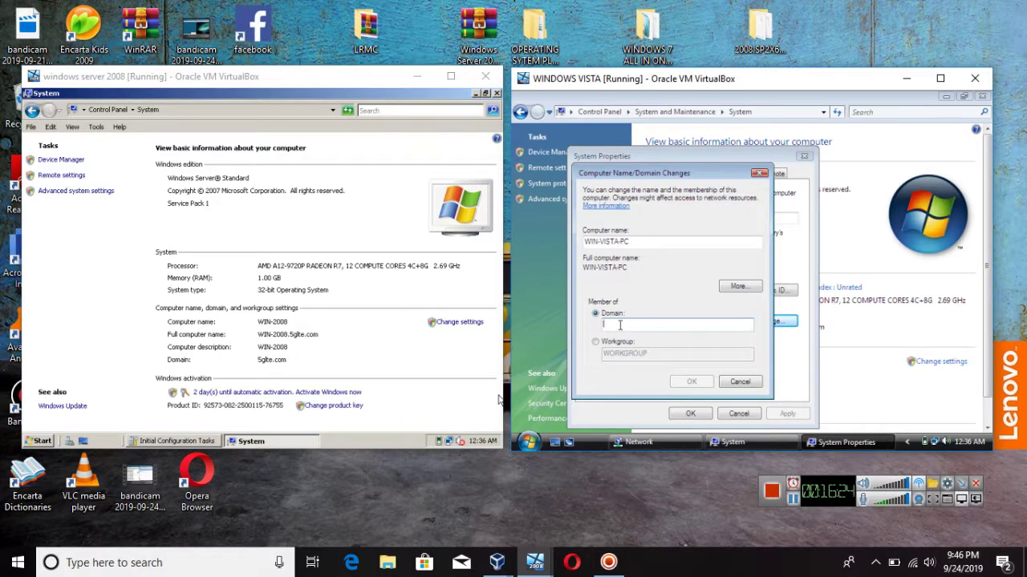
pyautogui.write('5glte.com')
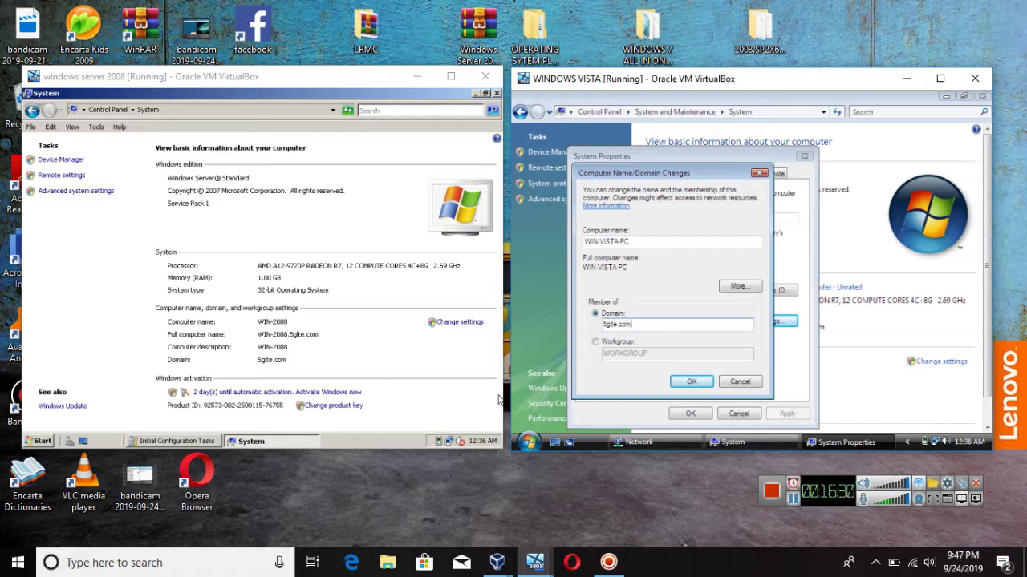
pyautogui.click(684, 382)
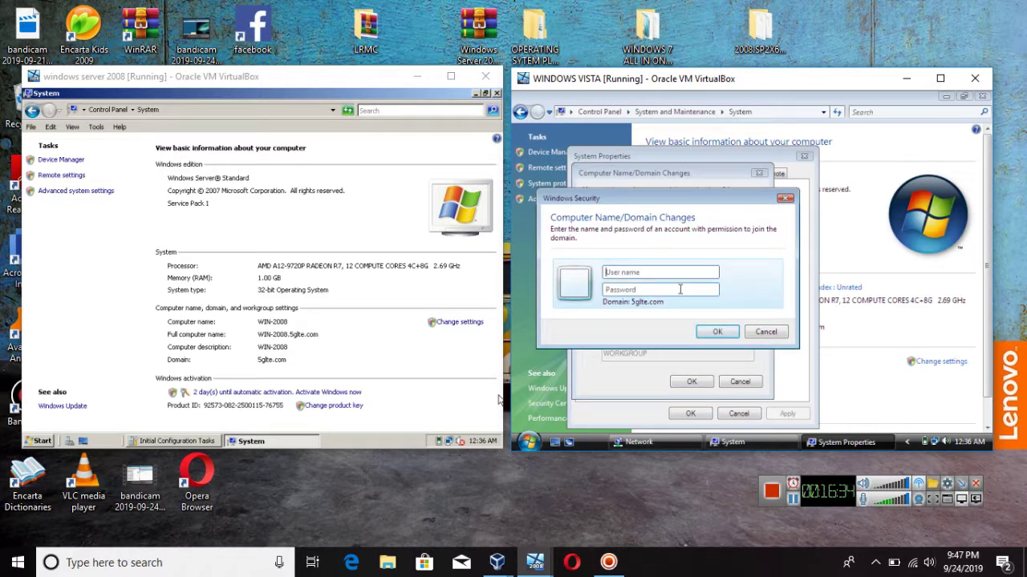
# Step: Submit user name Administrator and the account password to join 5glte.com
pyautogui.click(680, 272)
pyautogui.click(663, 272)
pyautogui.press('capslock')
pyautogui.write('A')
pyautogui.press('capslock')
pyautogui.write('d')
pyautogui.write('ministrator')
pyautogui.press('Tab')
pyautogui.write('•••••••••••')
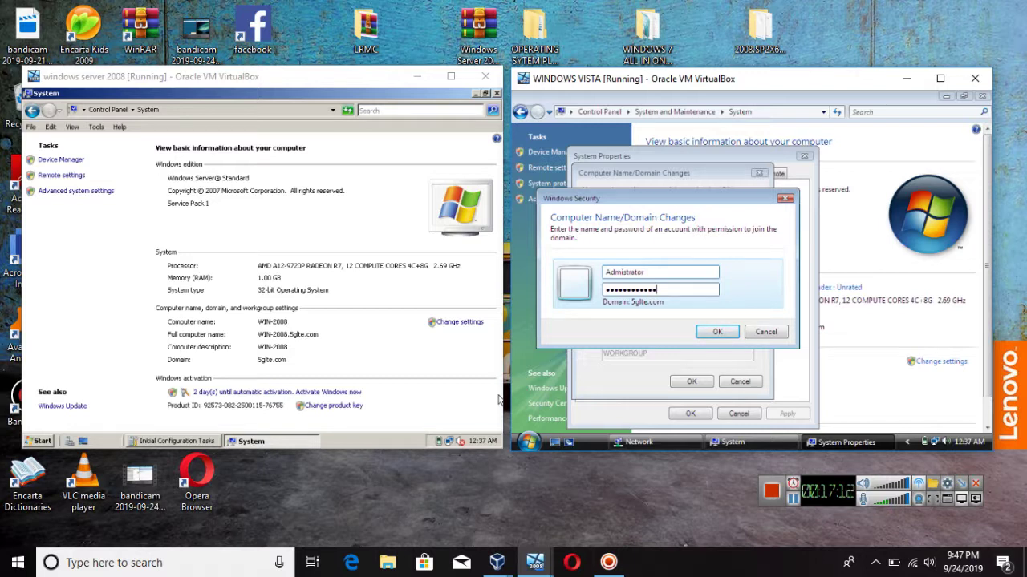
pyautogui.press('Return')
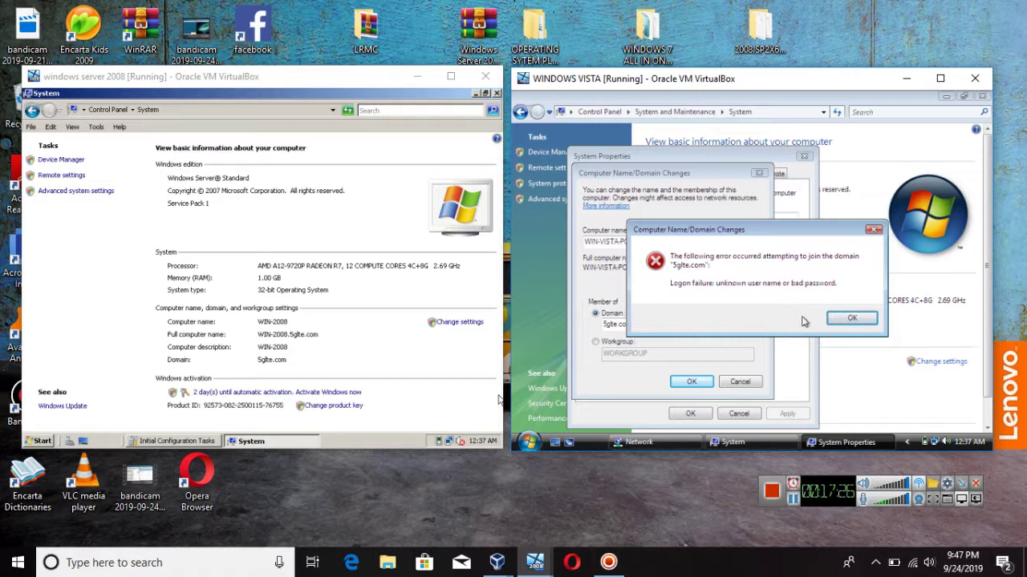
# Step: Dismiss the logon failure, retry once, then cancel the credentials and domain change dialogs
pyautogui.click(850, 319)
pyautogui.click(643, 323)
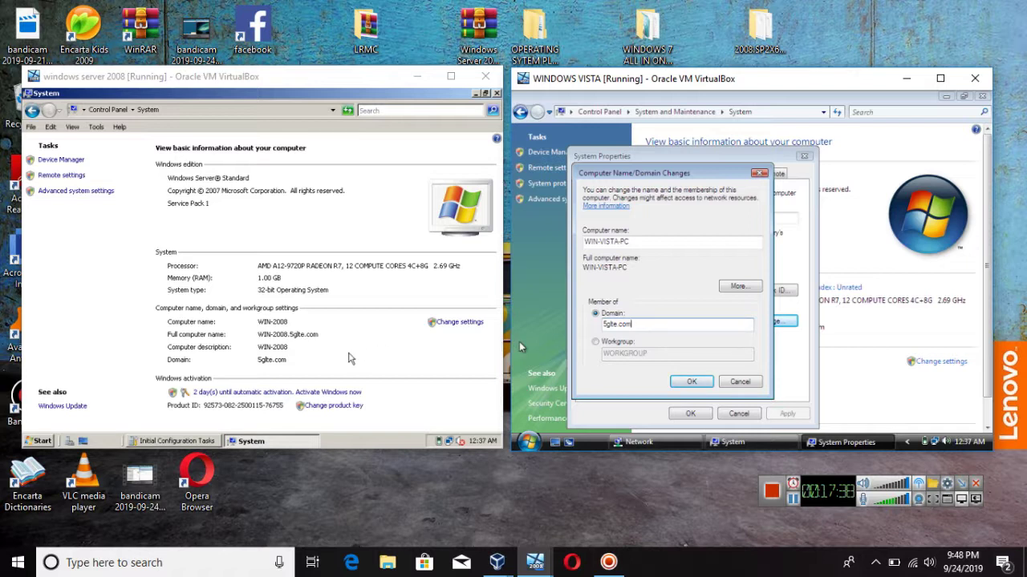
pyautogui.click(693, 384)
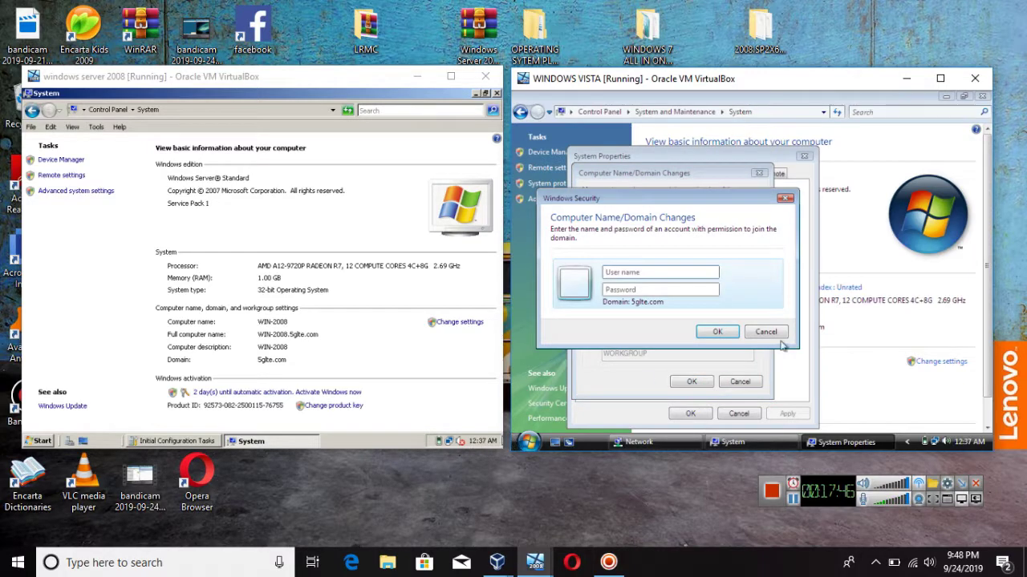
pyautogui.click(764, 333)
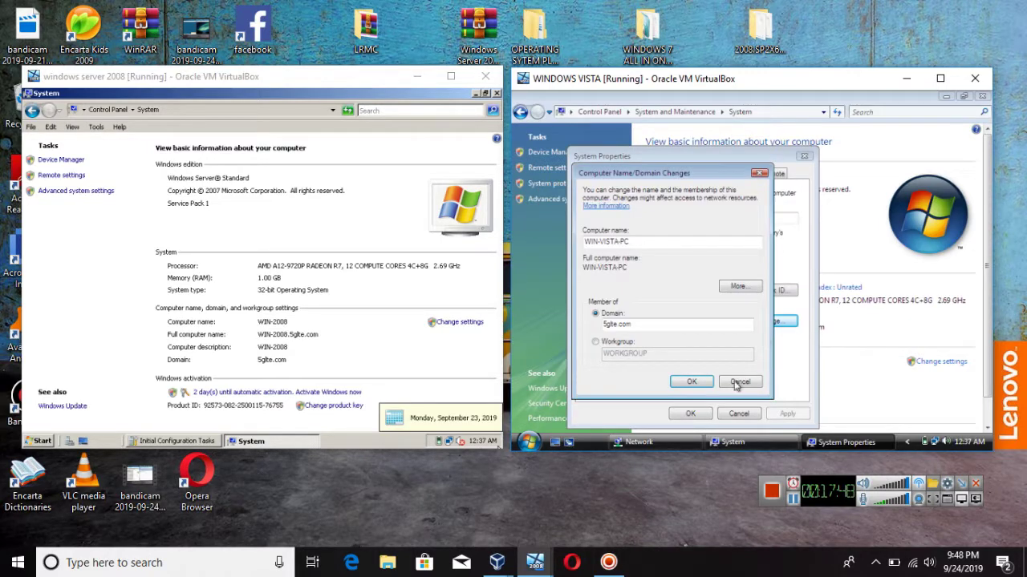
pyautogui.click(739, 382)
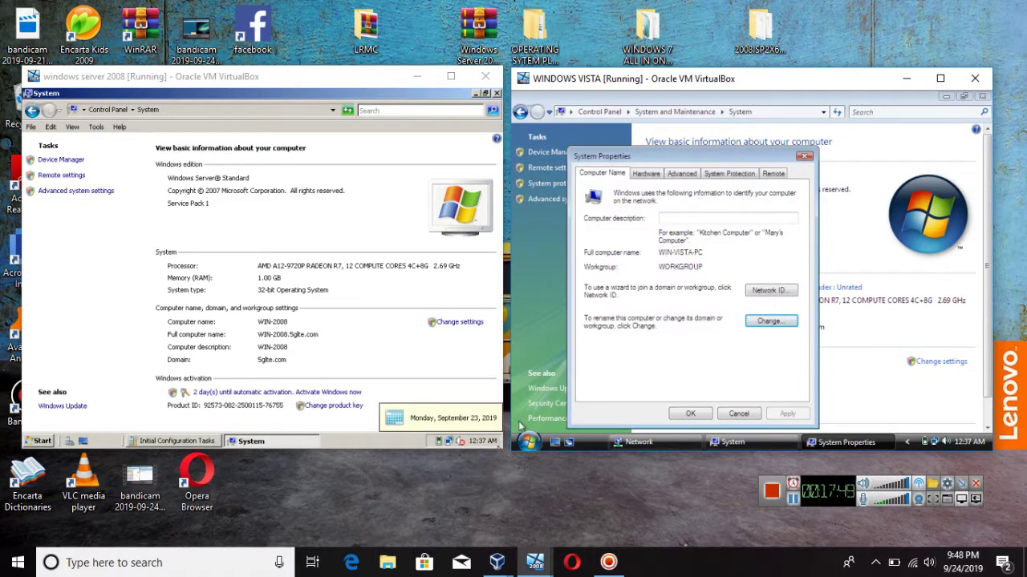
# Step: Set the server's Local Area Connection IPv4 preferred DNS to 192.168.0.1 and apply it
pyautogui.click(452, 442)
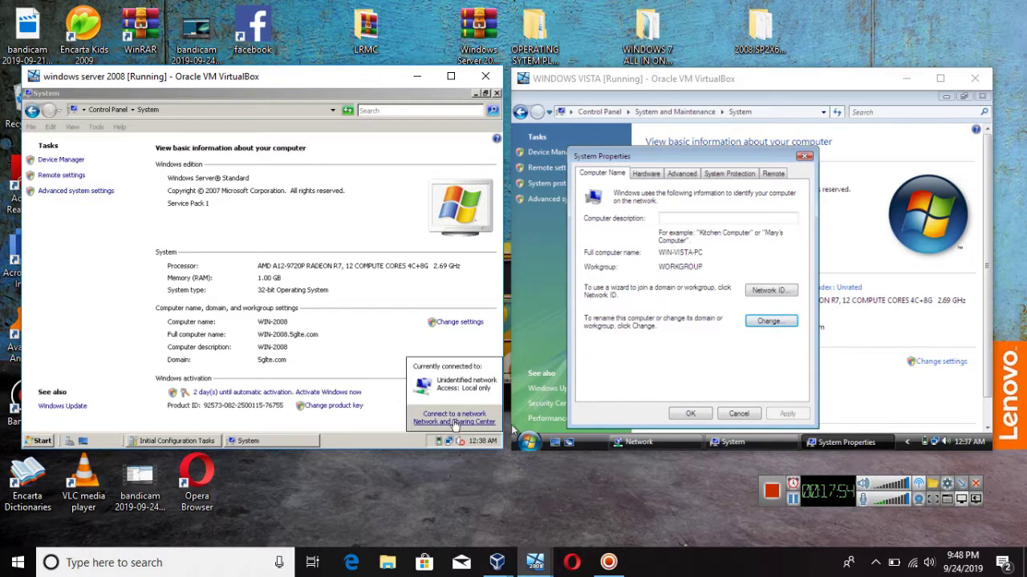
pyautogui.click(453, 422)
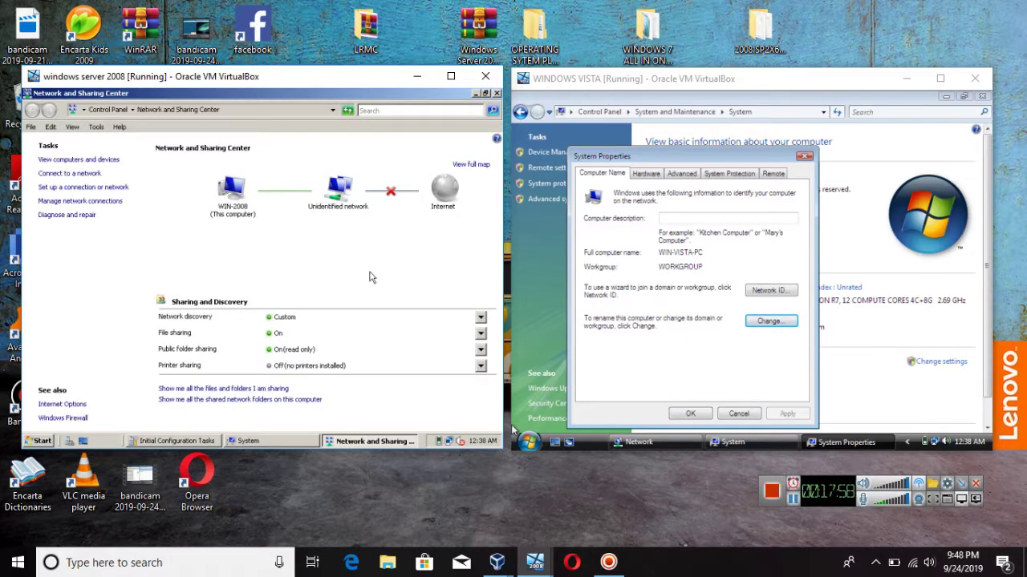
pyautogui.click(98, 205)
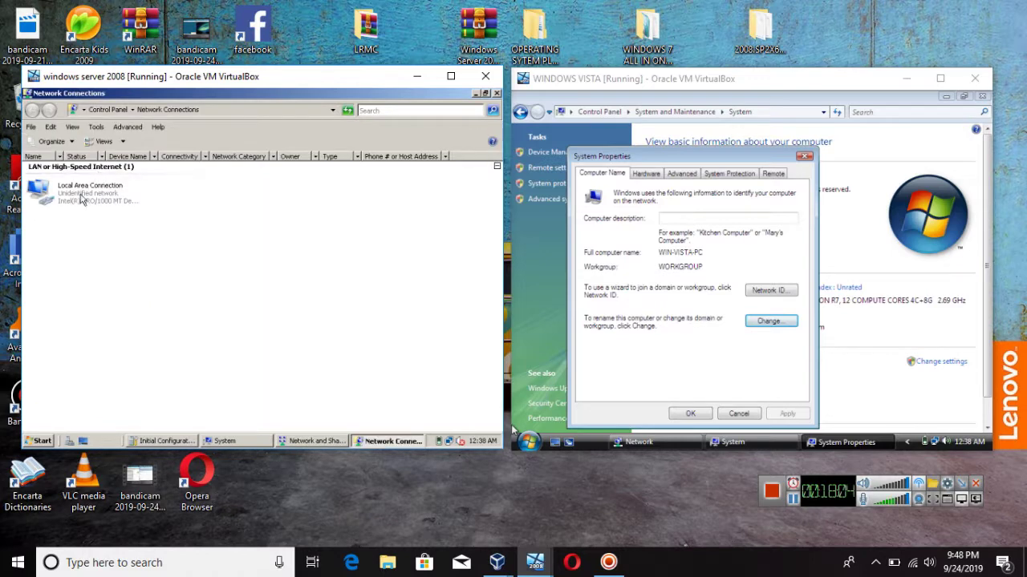
pyautogui.click(80, 200)
pyautogui.rightClick(80, 201)
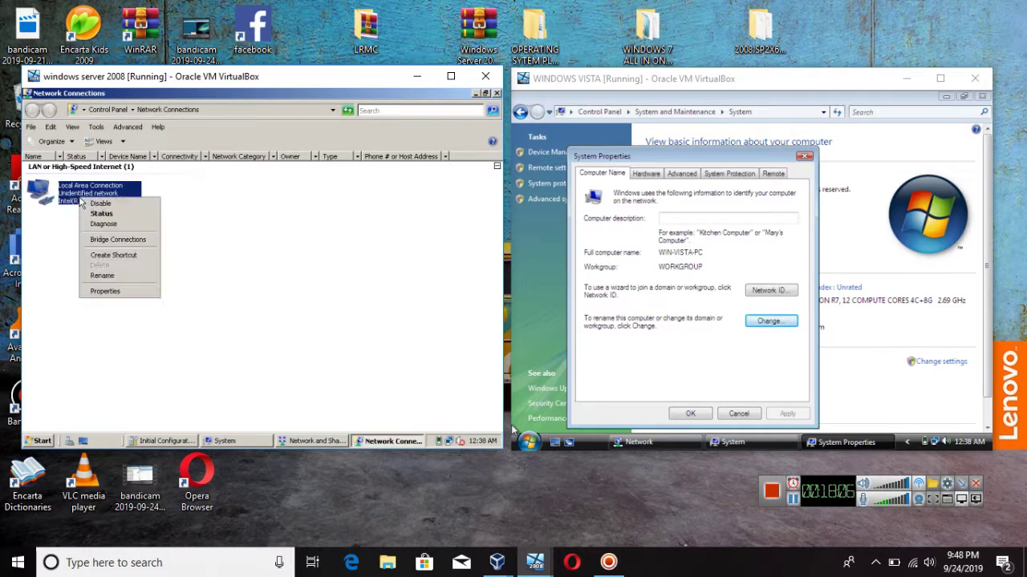
pyautogui.click(153, 293)
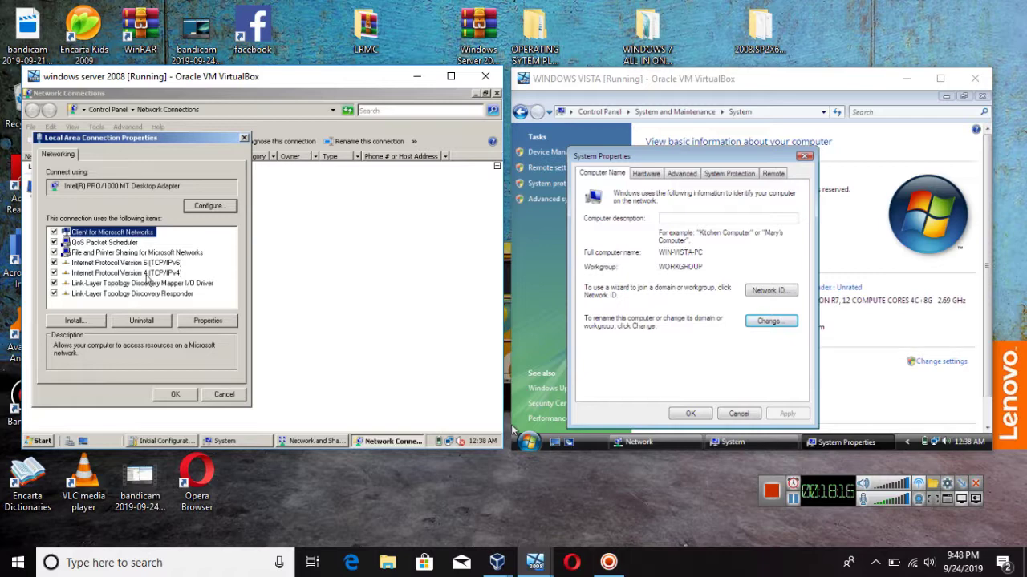
pyautogui.doubleClick(147, 273)
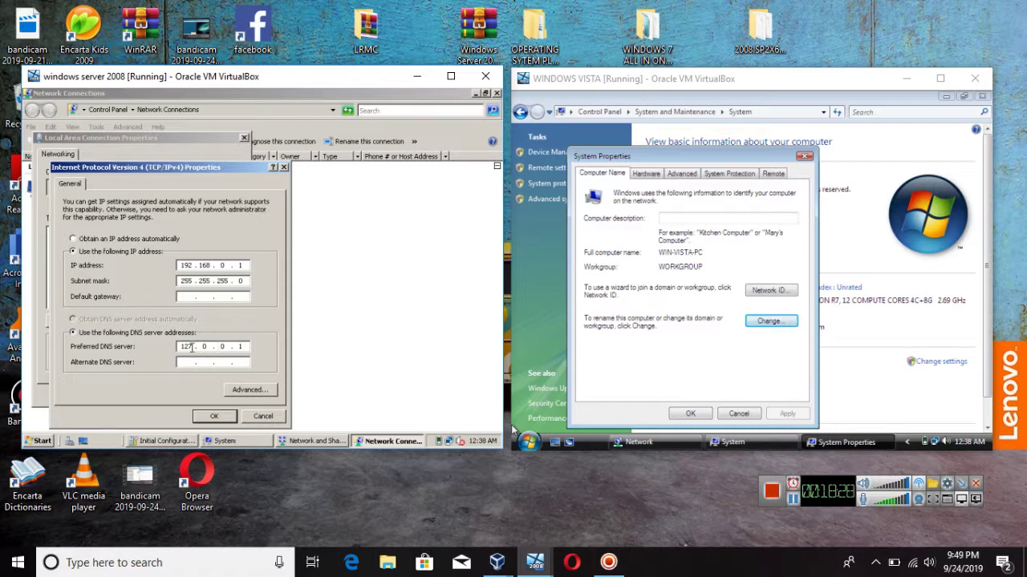
pyautogui.press('BackSpace')
pyautogui.press('BackSpace')
pyautogui.press('BackSpace')
pyautogui.write('192 . 168 . 0')
pyautogui.click(217, 417)
pyautogui.click(186, 398)
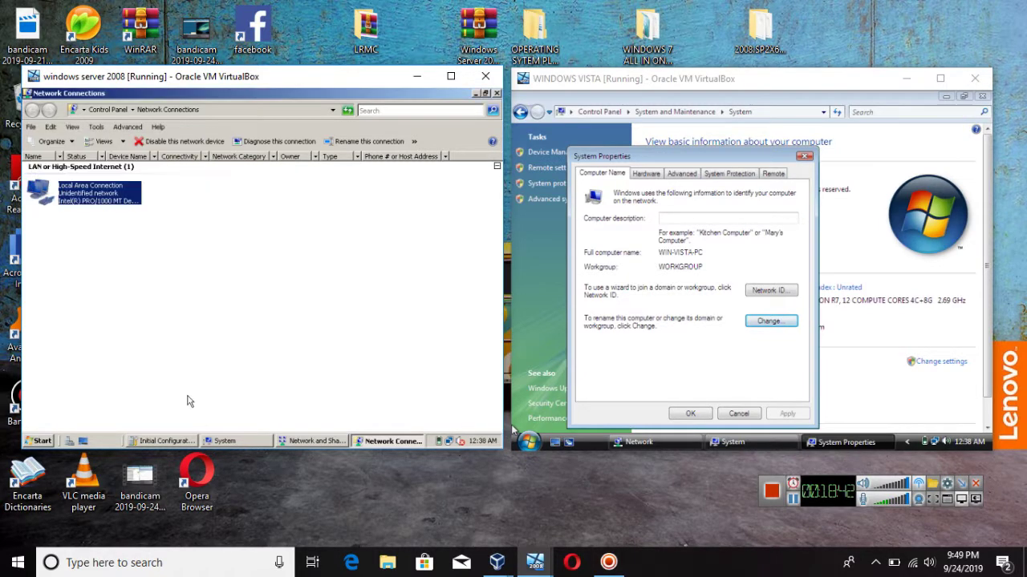
# Step: Close the server's Network Connections, Sharing Center, System, Initial Configuration Tasks and Server Manager windows
pyautogui.click(496, 93)
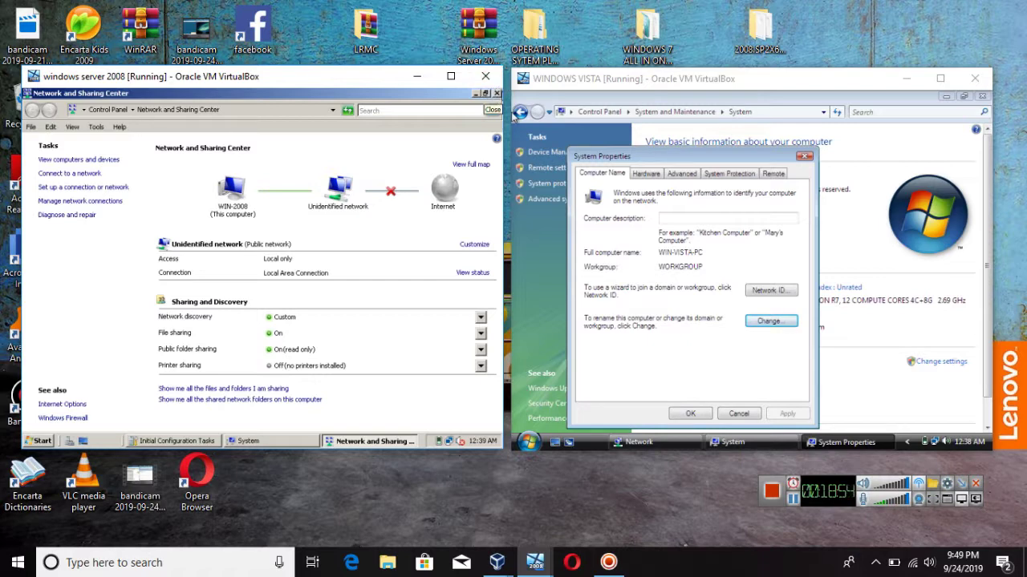
pyautogui.click(497, 93)
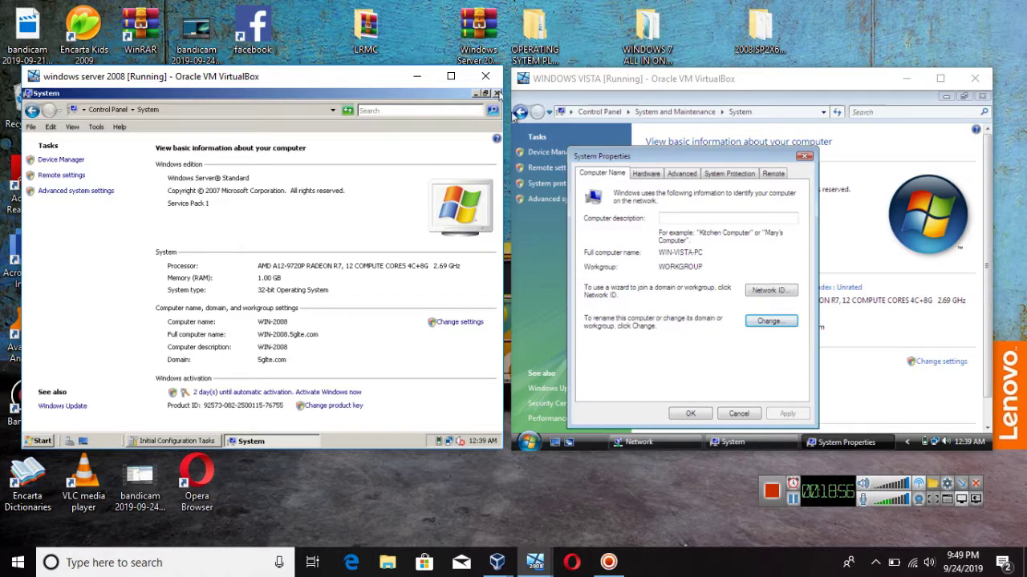
pyautogui.click(497, 93)
pyautogui.click(496, 93)
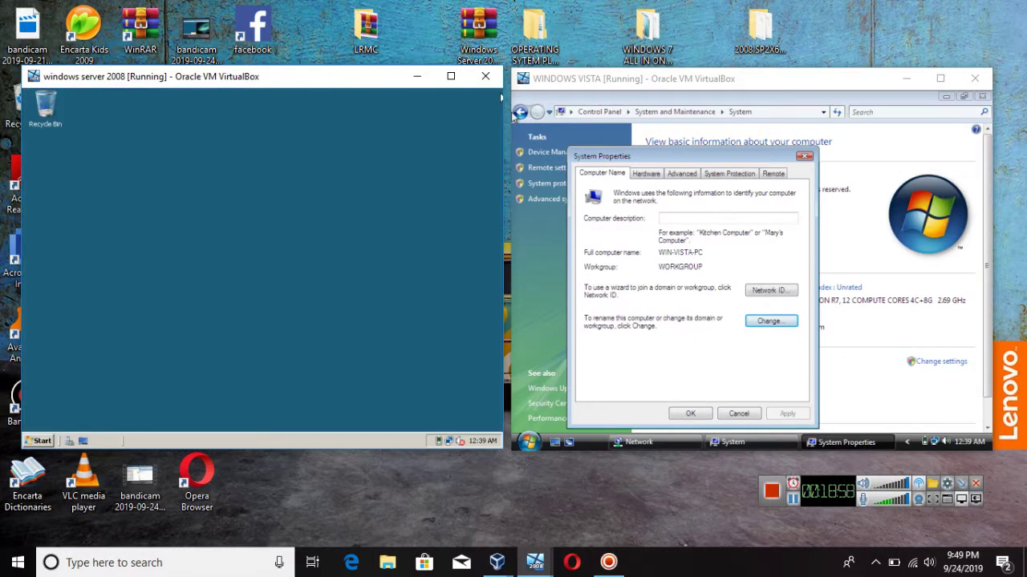
pyautogui.click(768, 322)
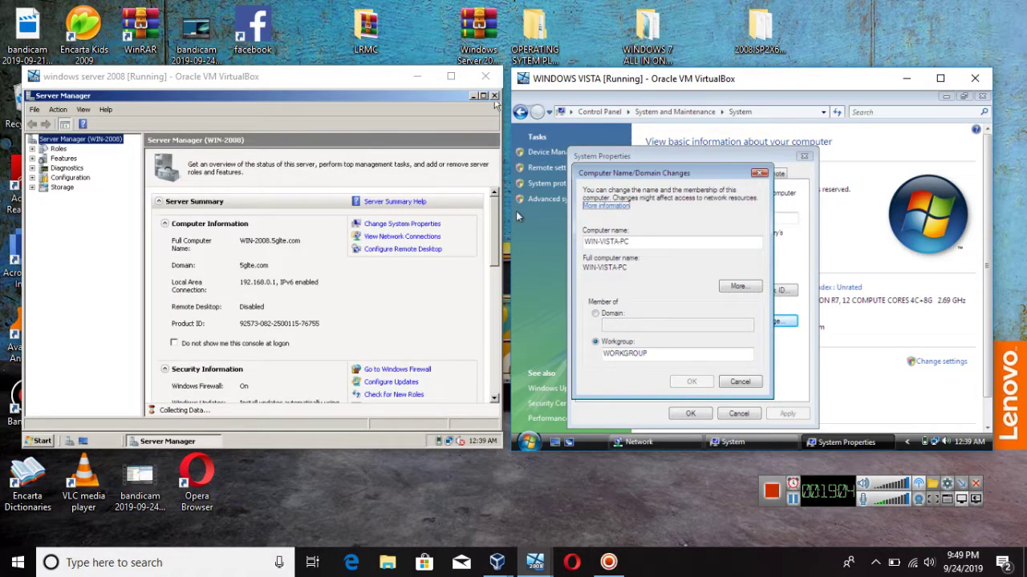
pyautogui.click(495, 96)
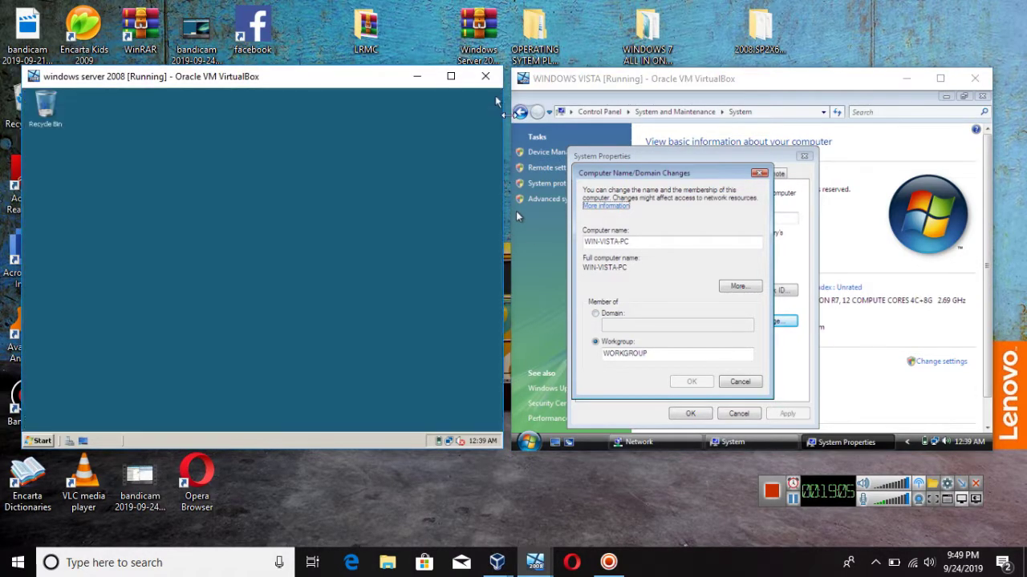
# Step: Set Vista as a Domain member of 5glte.com, replacing mistyped Administrator text, and submit
pyautogui.click(647, 343)
pyautogui.click(614, 316)
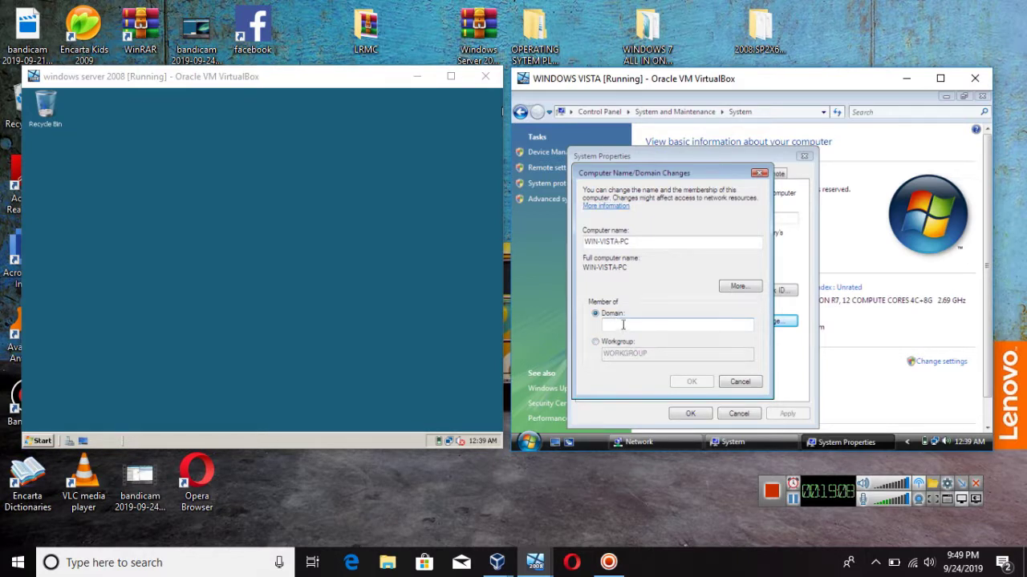
pyautogui.write('Ad')
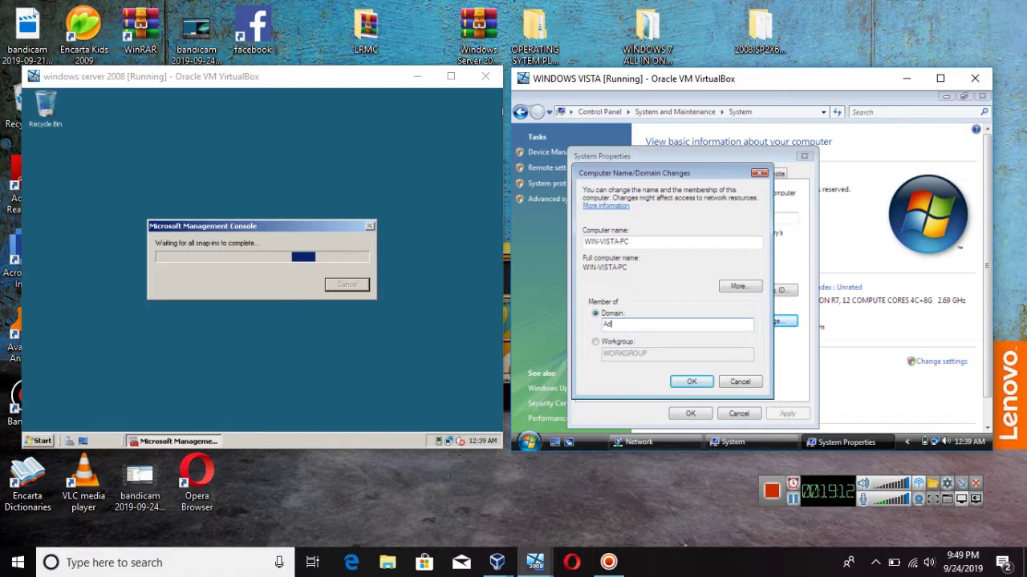
pyautogui.write('minis')
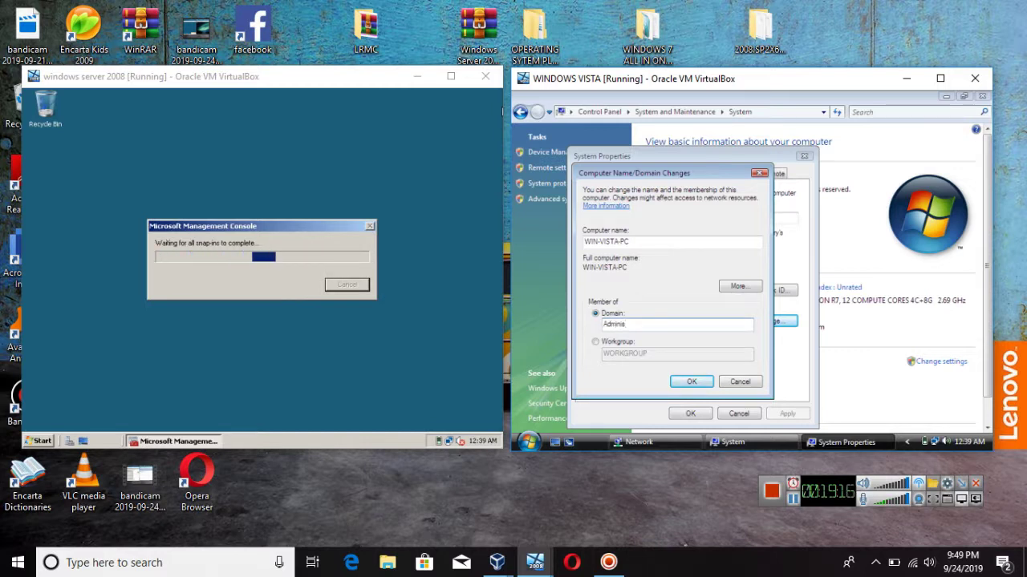
pyautogui.write('tra')
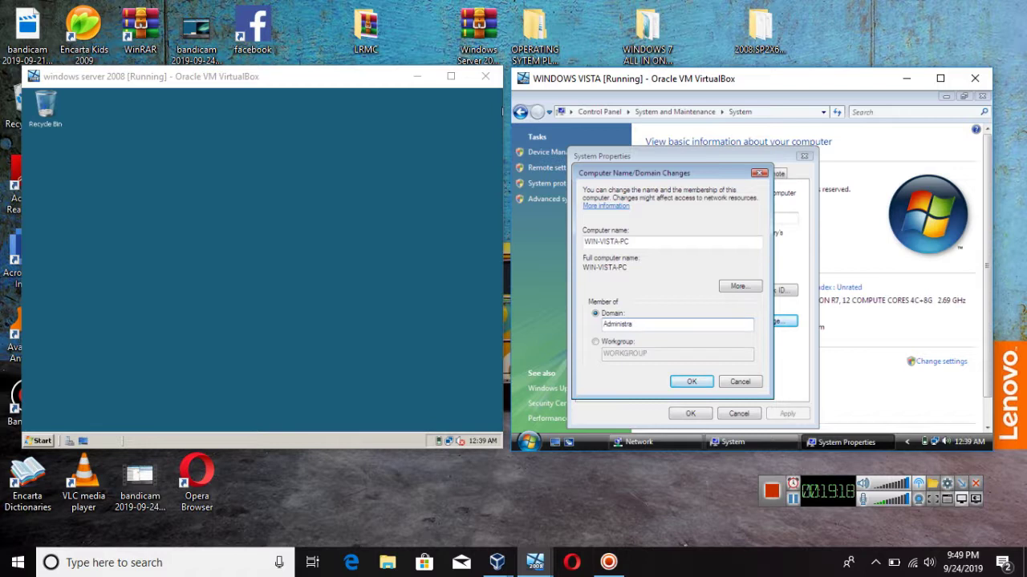
pyautogui.write('tor')
pyautogui.press('BackSpace')
pyautogui.press('BackSpace')
pyautogui.press('BackSpace')
pyautogui.press('BackSpace')
pyautogui.press('BackSpace')
pyautogui.press('BackSpace')
pyautogui.press('BackSpace')
pyautogui.press('BackSpace')
pyautogui.press('BackSpace')
pyautogui.press('BackSpace')
pyautogui.press('BackSpace')
pyautogui.press('BackSpace')
pyautogui.press('BackSpace')
pyautogui.write('5gite.com')
pyautogui.click(682, 383)
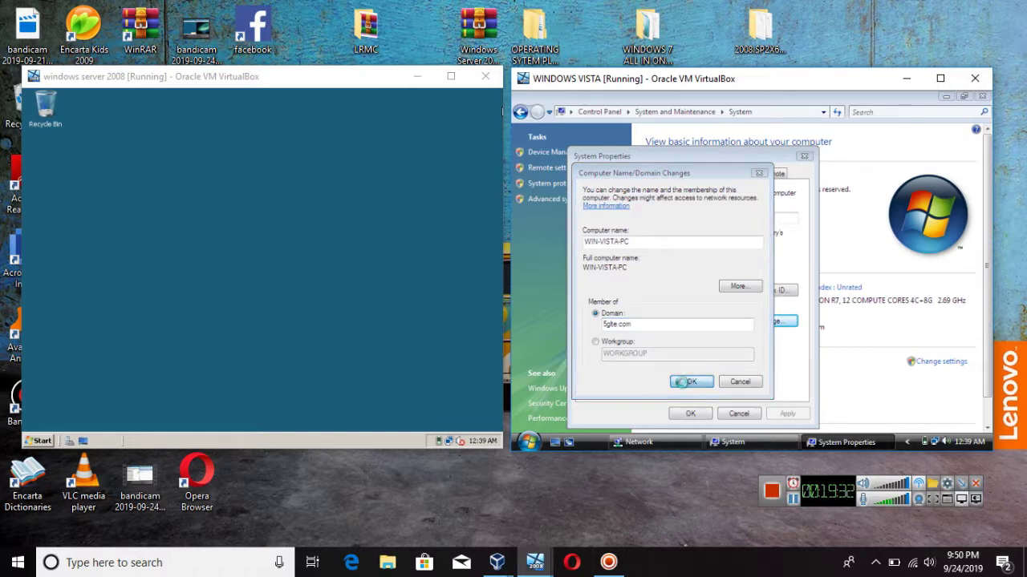
# Step: Authenticate as Administrator with the domain password, fixing a user-name typo, to complete the join
pyautogui.click(648, 273)
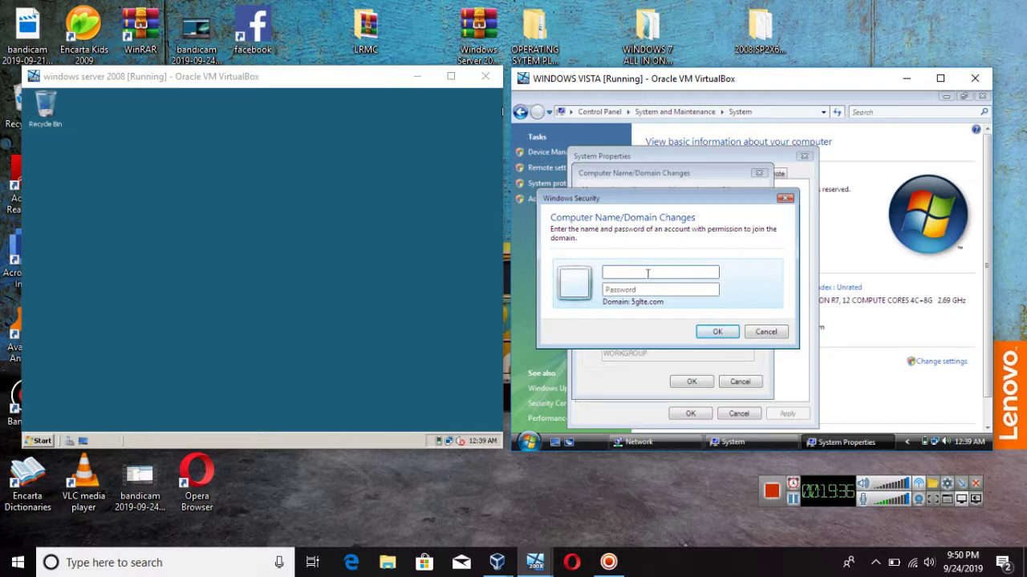
pyautogui.press('capslock')
pyautogui.write('A')
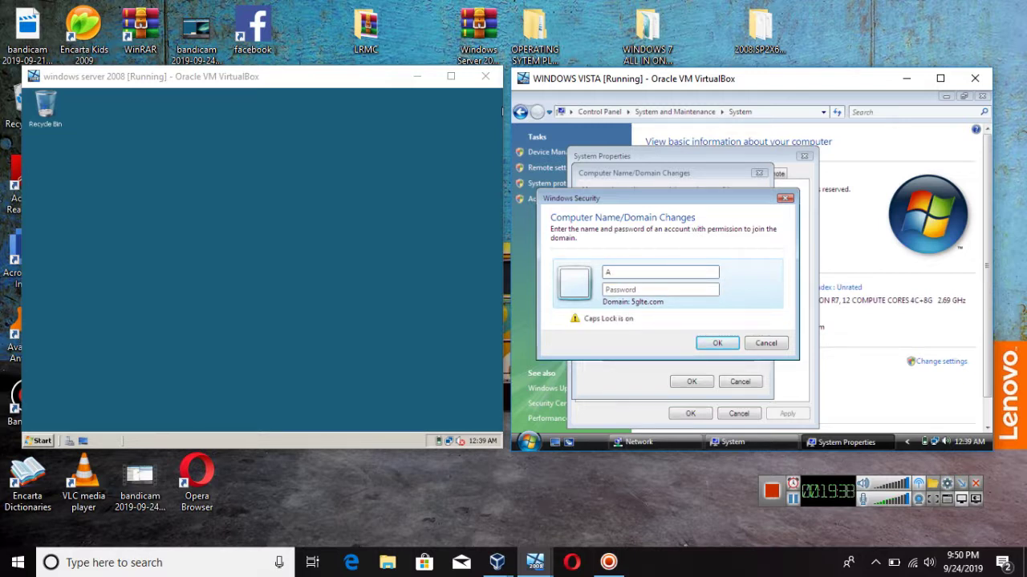
pyautogui.press('capslock')
pyautogui.write('dministrator')
pyautogui.press('BackSpace')
pyautogui.write('or')
pyautogui.press('Tab')
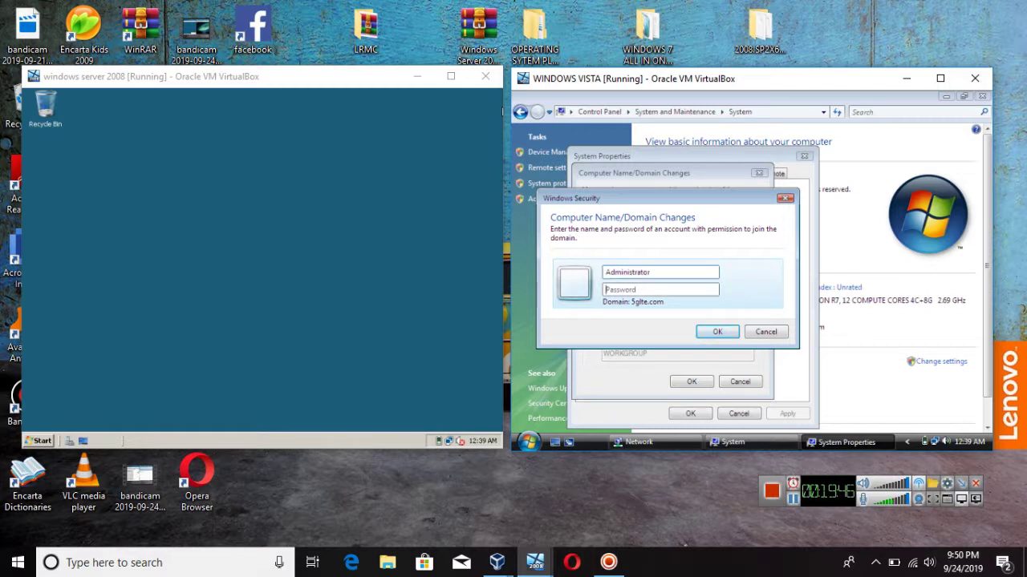
pyautogui.write('***********')
pyautogui.press('Return')
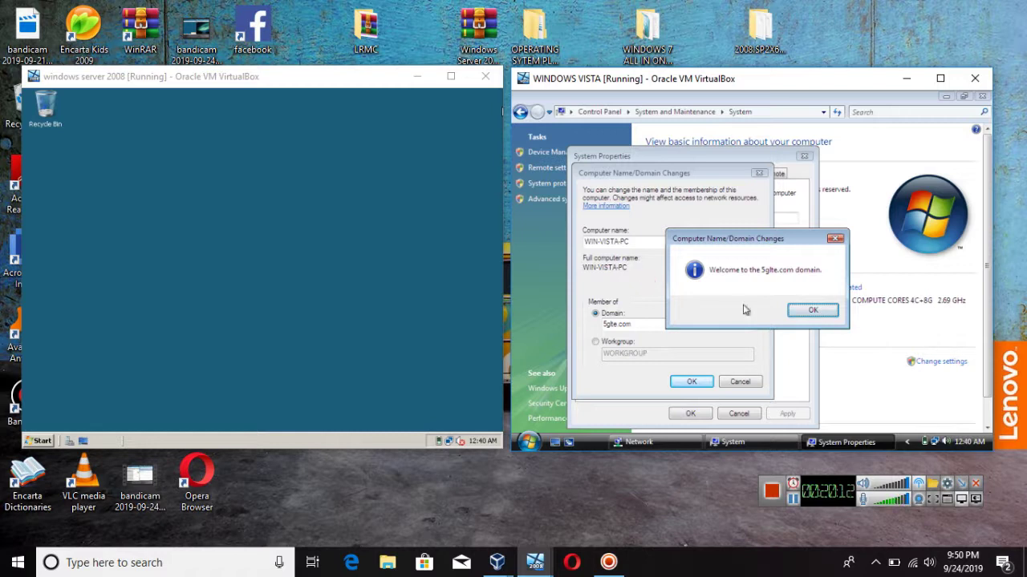
# Step: Acknowledge the welcome and restart notices, close System Properties, and restart Vista now
pyautogui.click(818, 311)
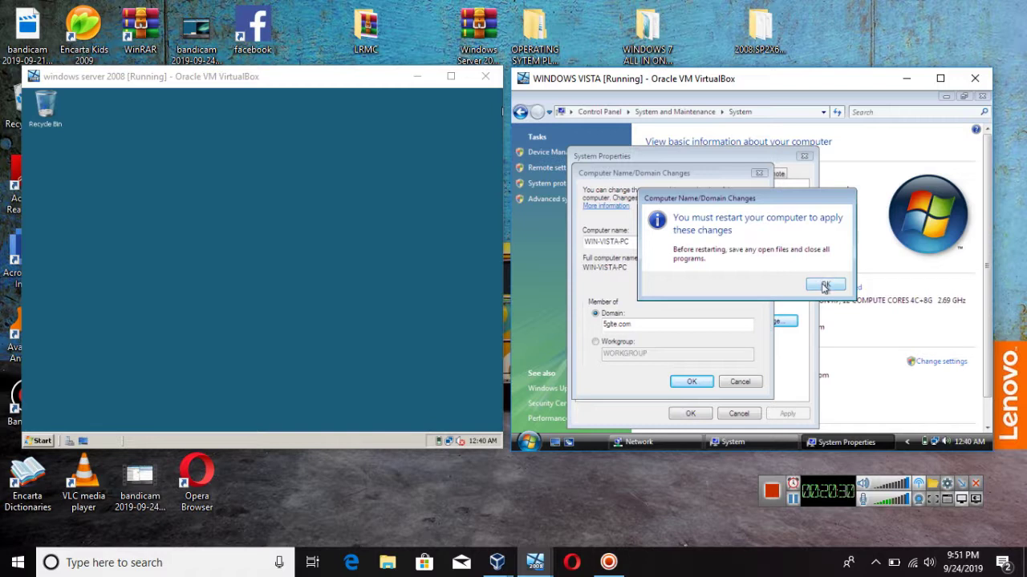
pyautogui.click(825, 287)
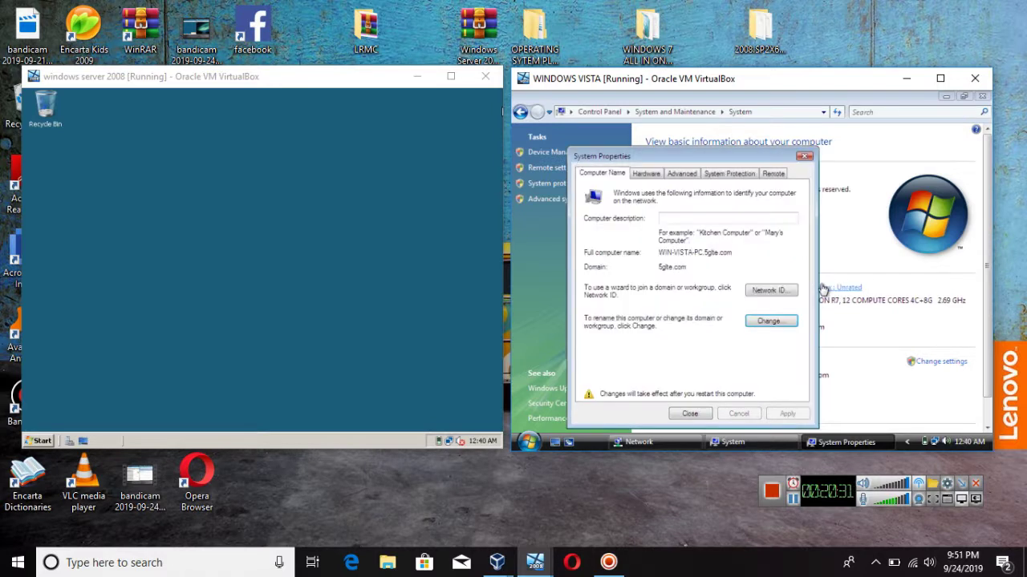
pyautogui.click(695, 413)
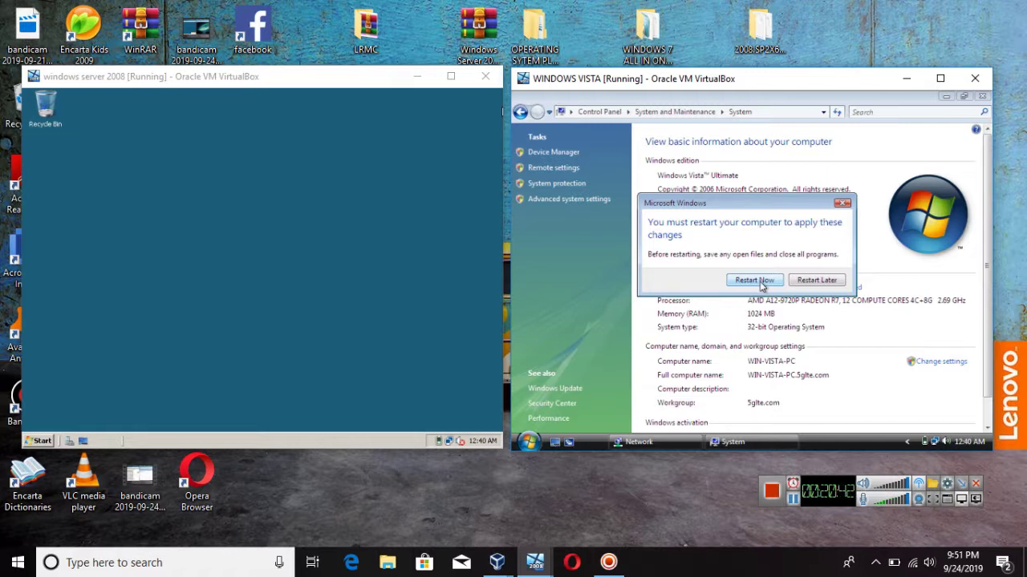
pyautogui.click(760, 286)
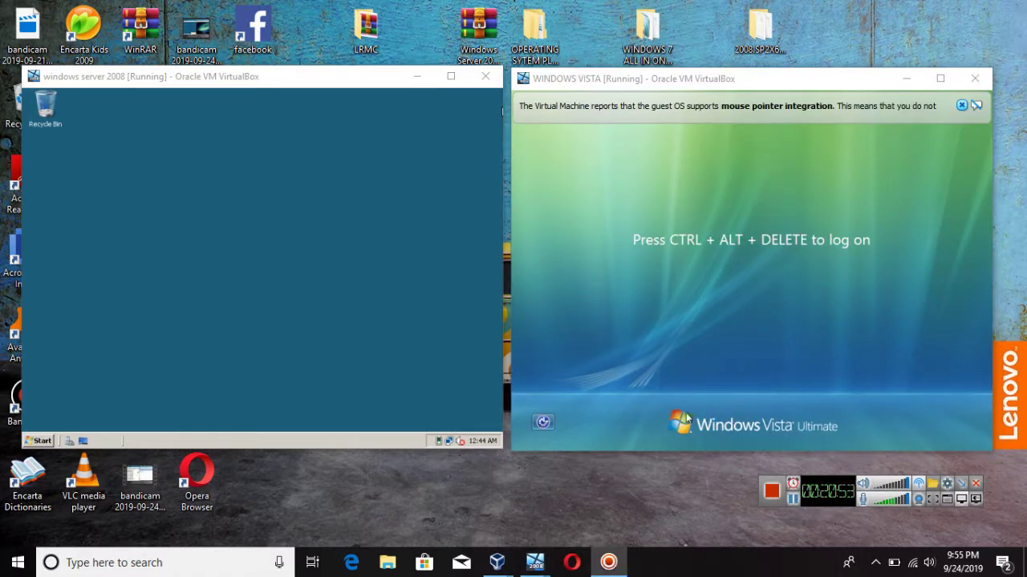
# Step: Enable the On-Screen Keyboard through the Vista logon screen's Ease of Access options
pyautogui.click(753, 276)
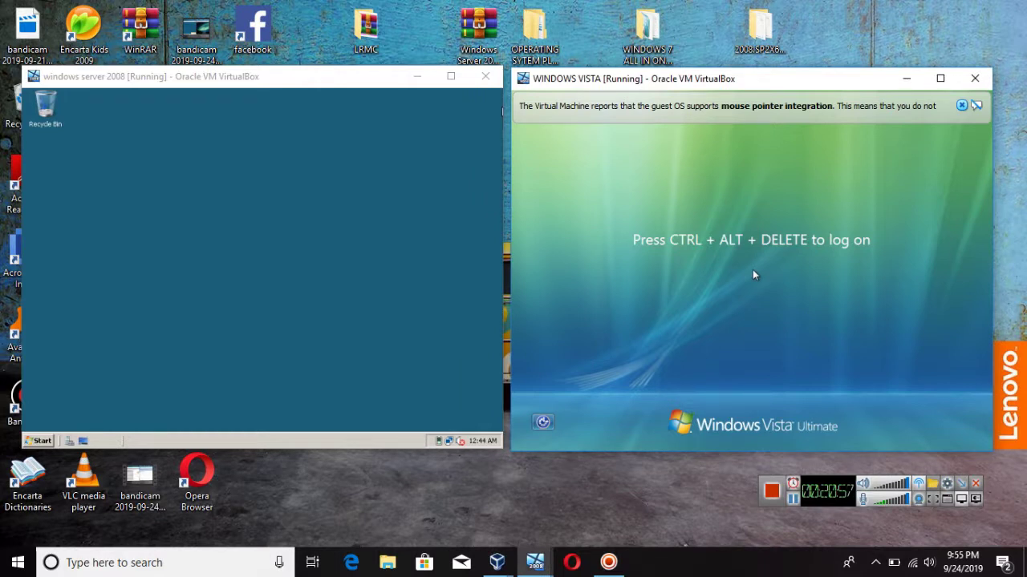
pyautogui.click(960, 106)
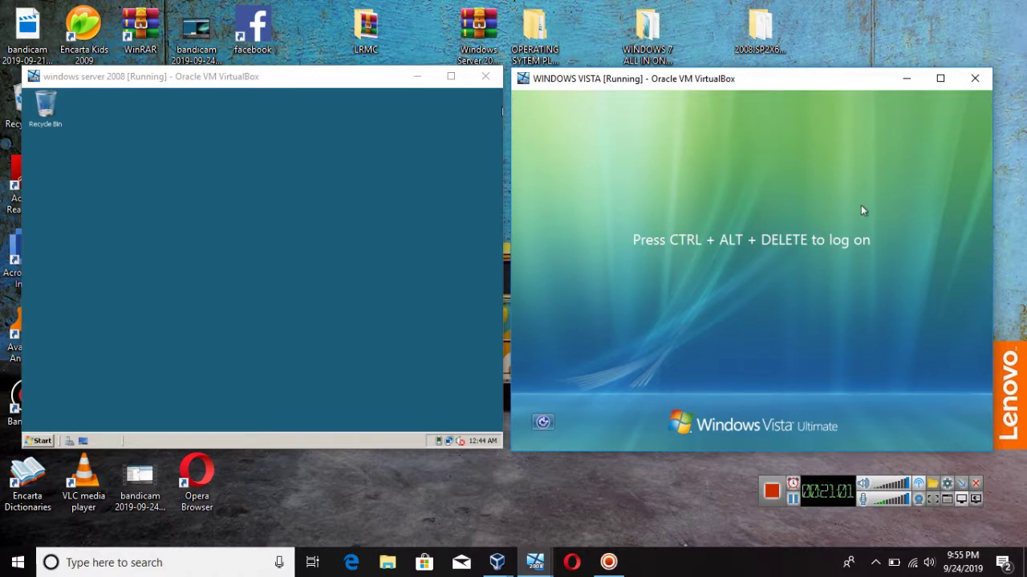
pyautogui.click(544, 423)
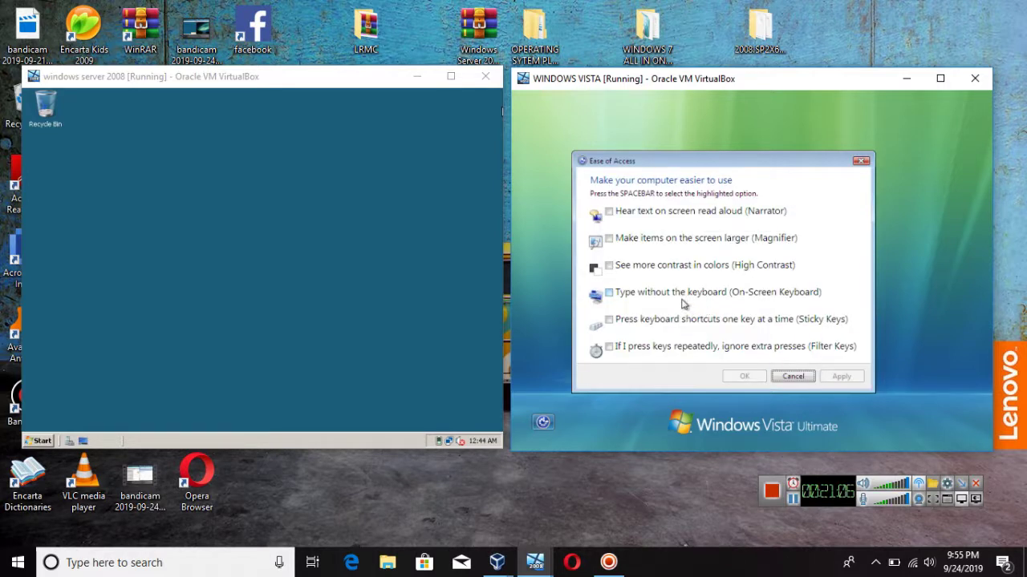
pyautogui.click(682, 294)
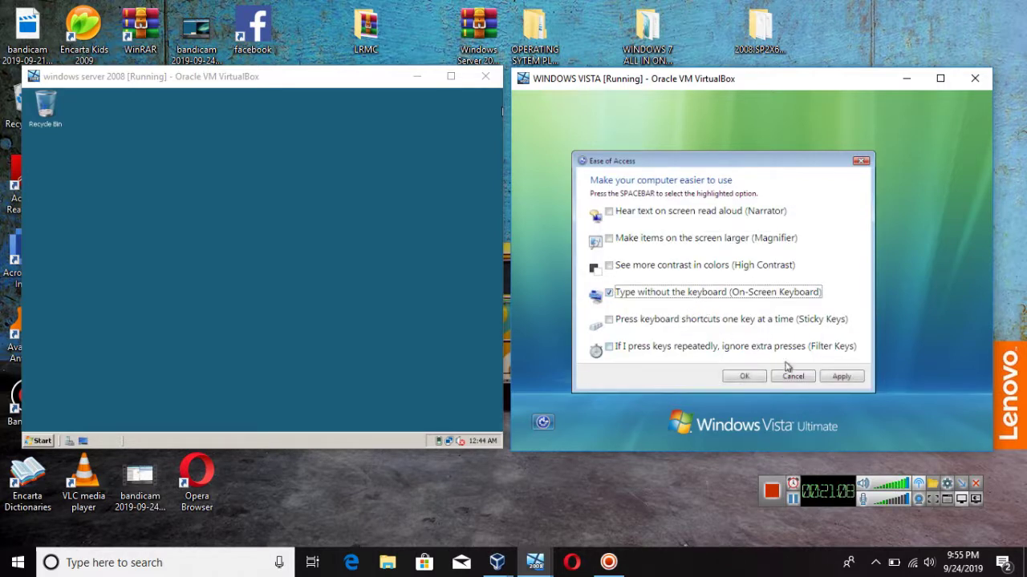
pyautogui.click(751, 379)
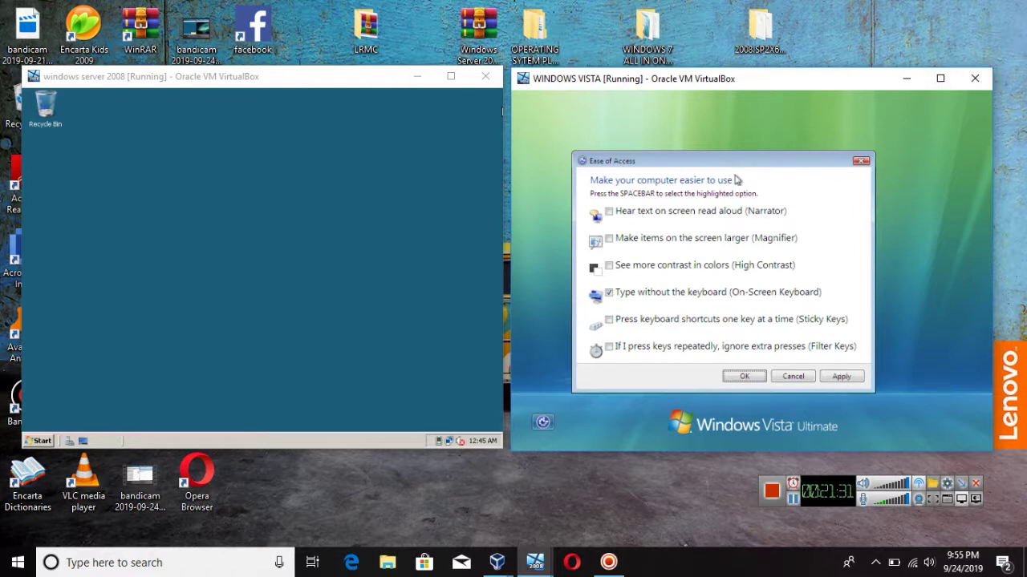
pyautogui.moveTo(730, 162); pyautogui.dragTo(761, 141)
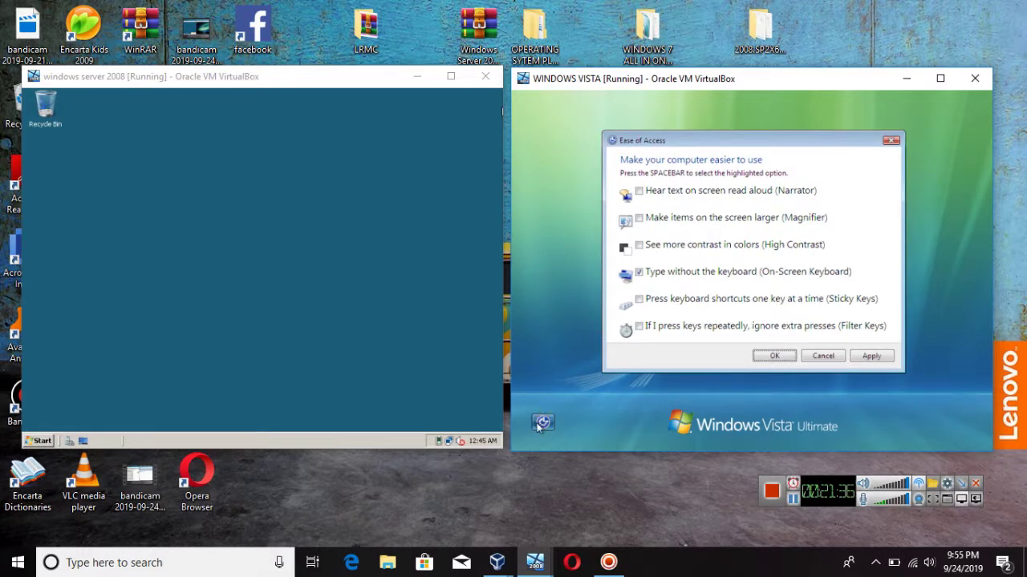
pyautogui.click(540, 424)
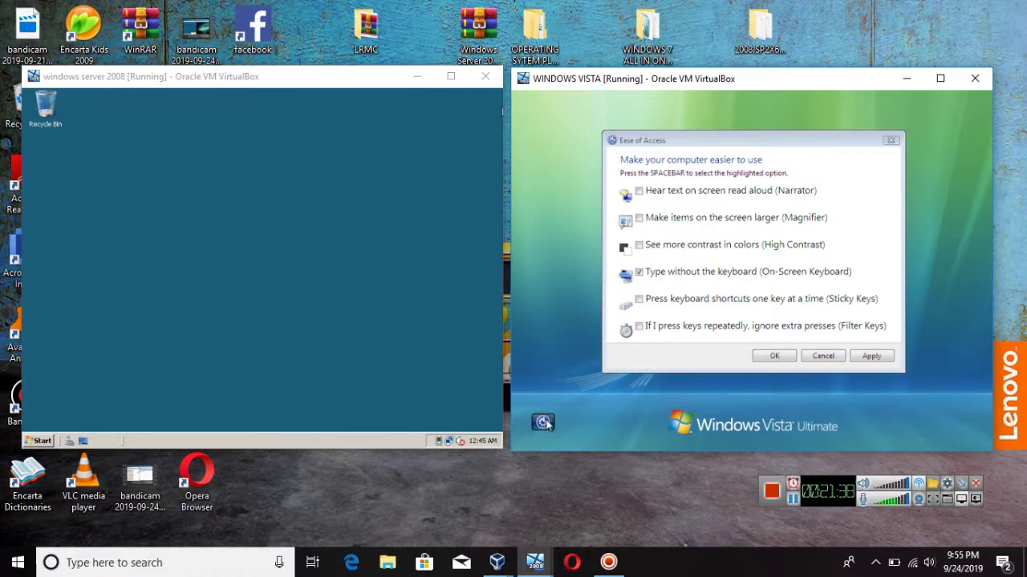
pyautogui.click(759, 360)
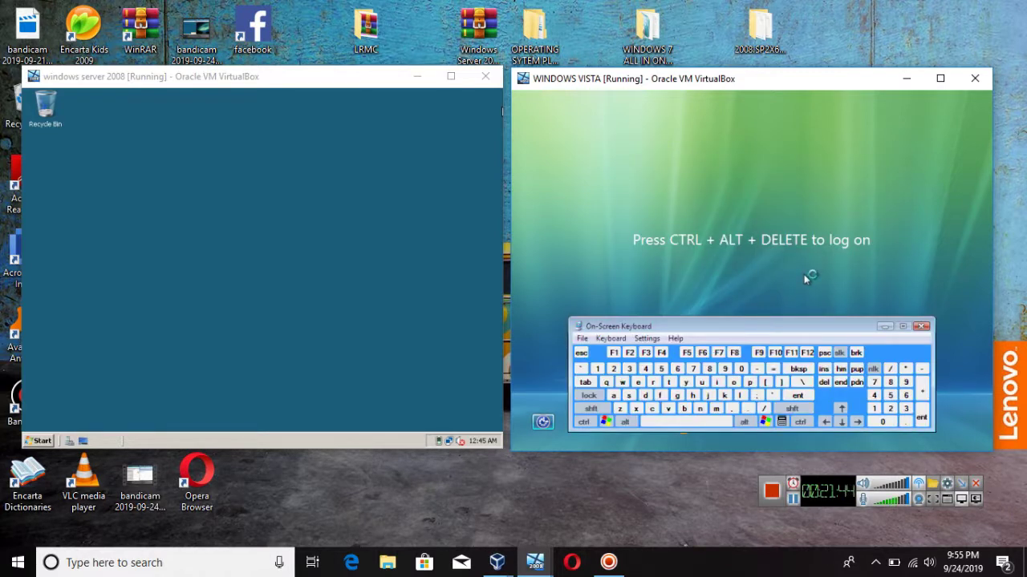
# Step: Send Ctrl+Alt+Del with the On-Screen Keyboard, then log on with the account password
pyautogui.click(589, 423)
pyautogui.click(625, 421)
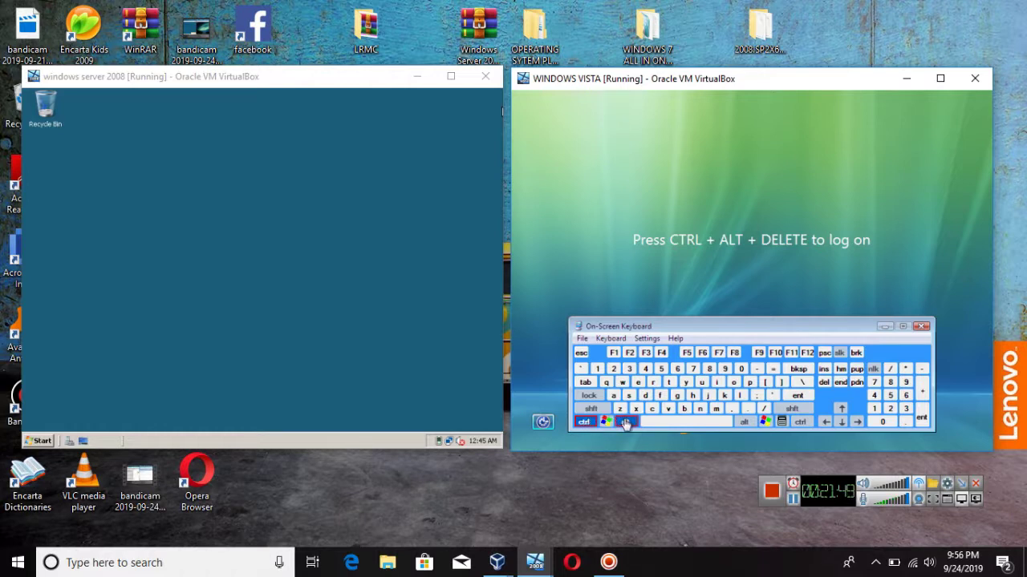
pyautogui.click(823, 383)
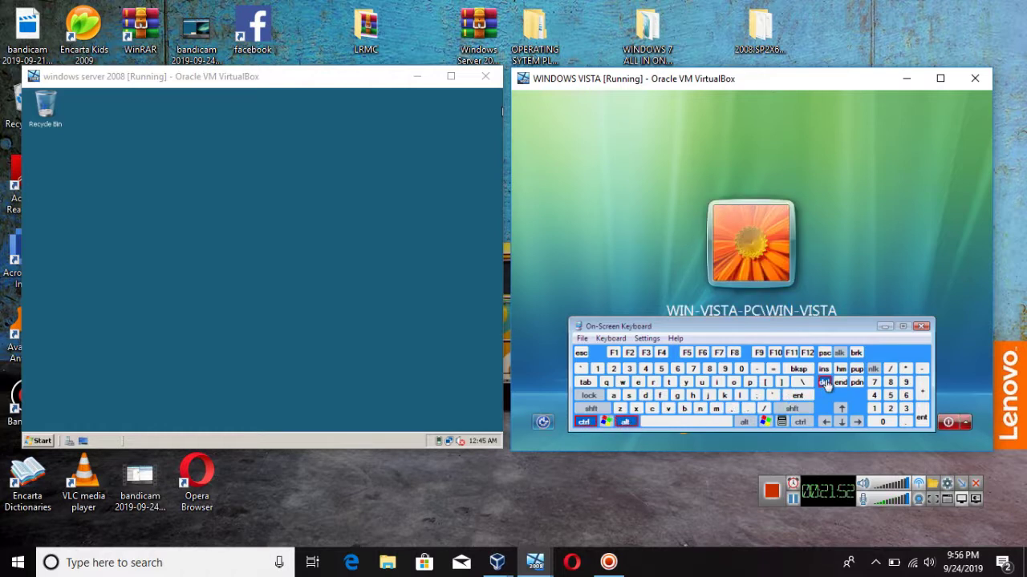
pyautogui.click(921, 327)
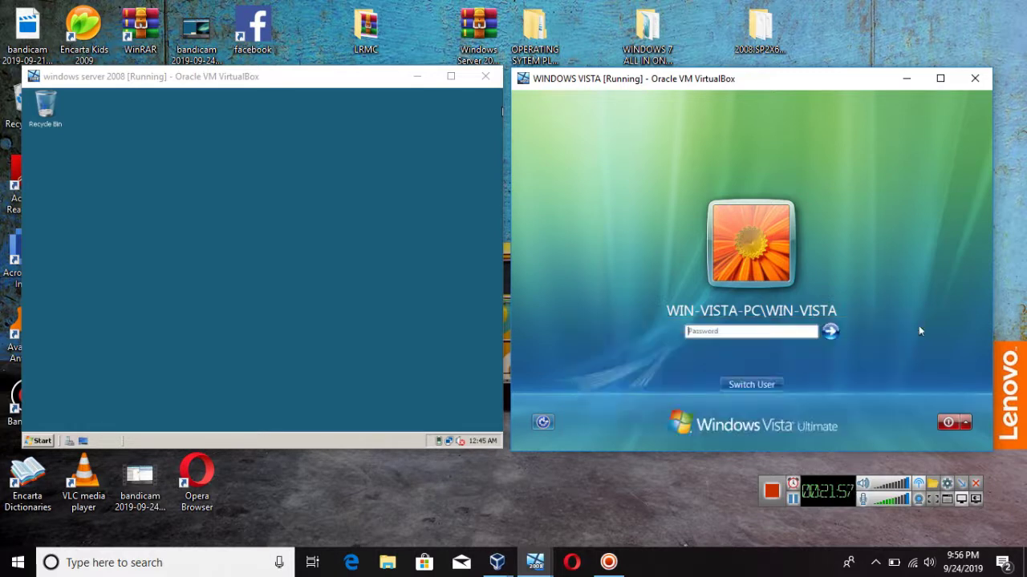
pyautogui.click(787, 332)
pyautogui.write('1234567')
pyautogui.press('Return')
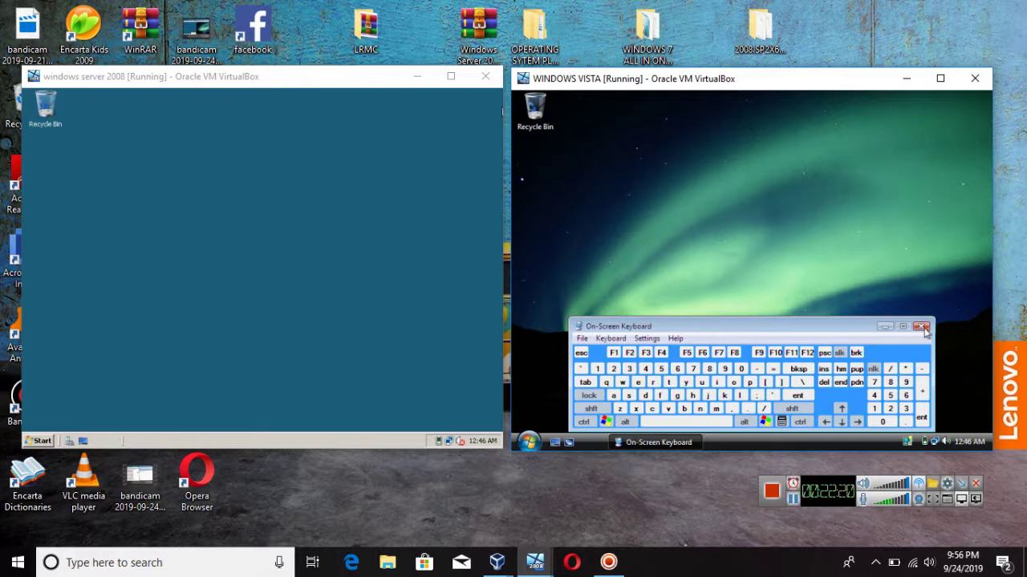
# Step: Close the On-Screen Keyboard and Welcome Center, then view Vista's System page showing WIN-VISTA-PC.5glte.com
pyautogui.click(923, 327)
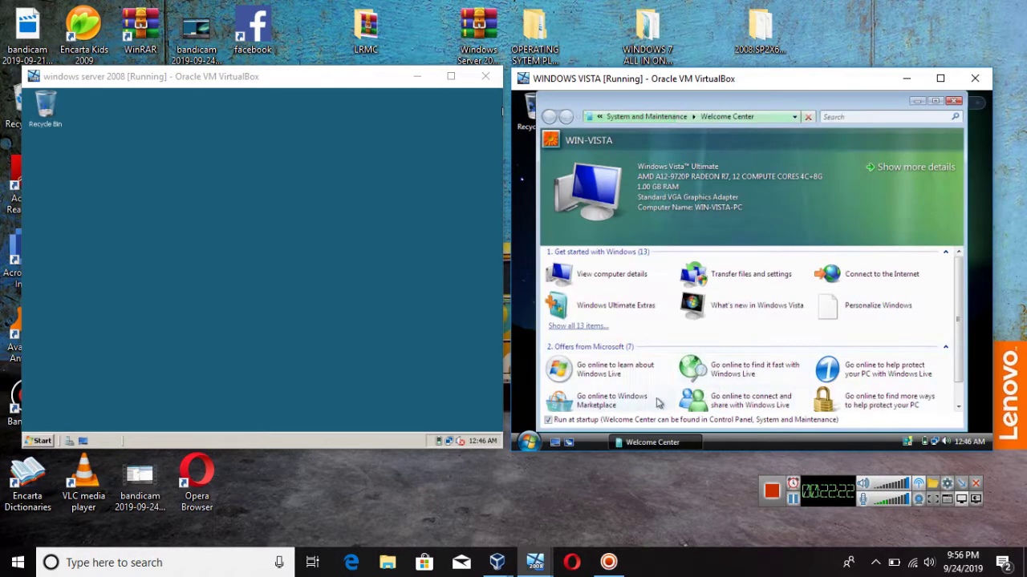
pyautogui.click(953, 100)
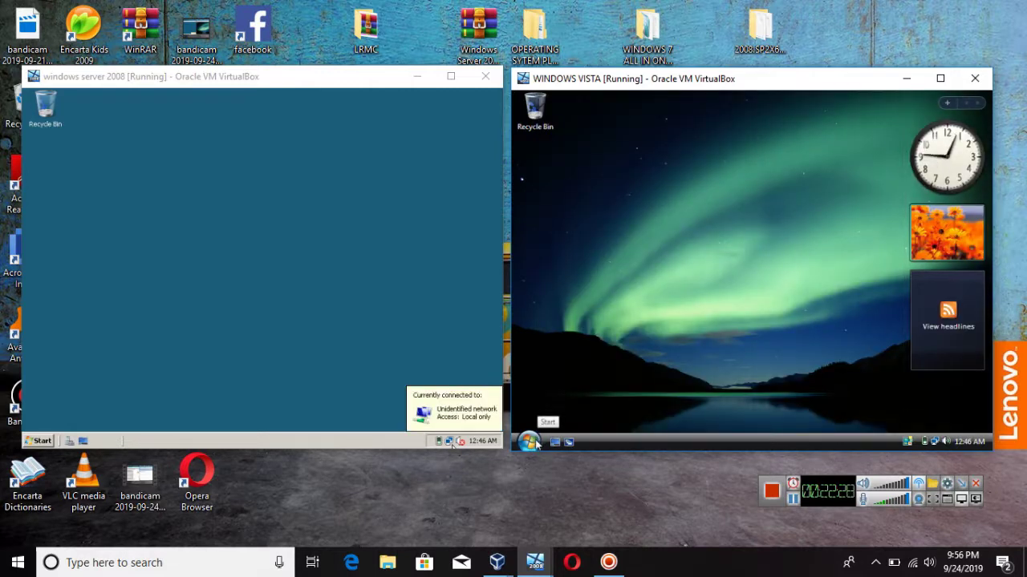
pyautogui.click(531, 441)
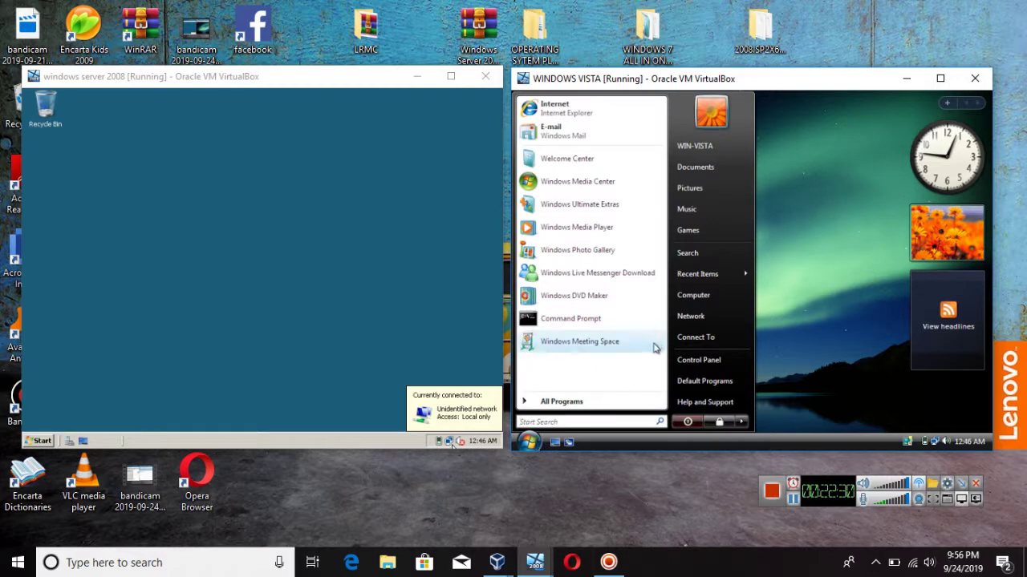
pyautogui.click(703, 298)
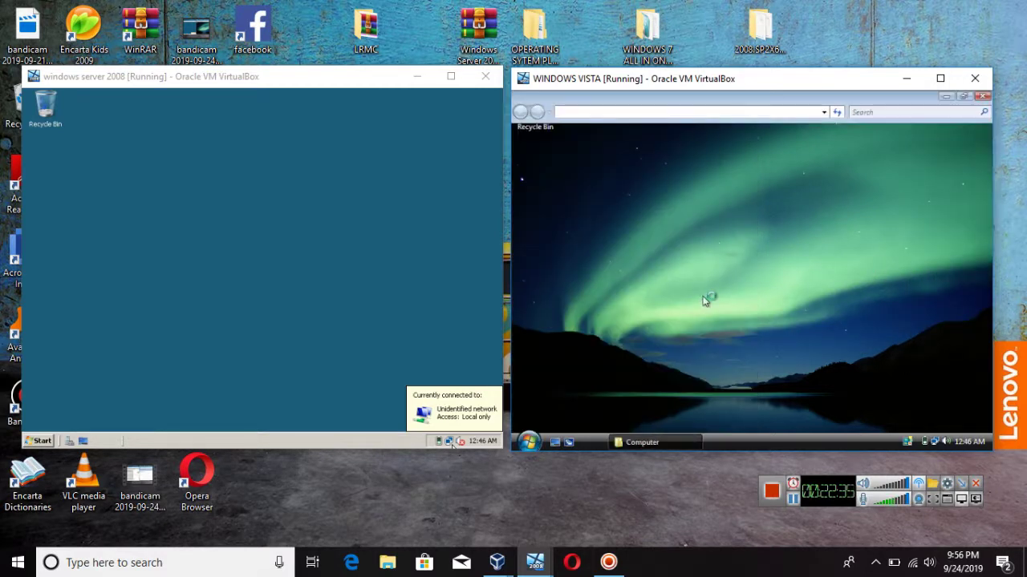
pyautogui.click(676, 136)
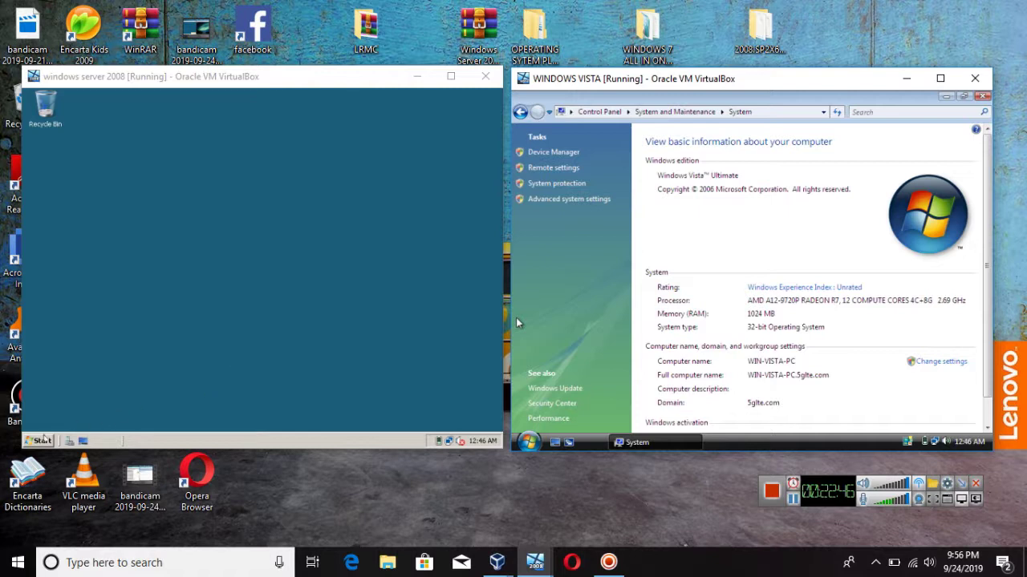
pyautogui.click(41, 440)
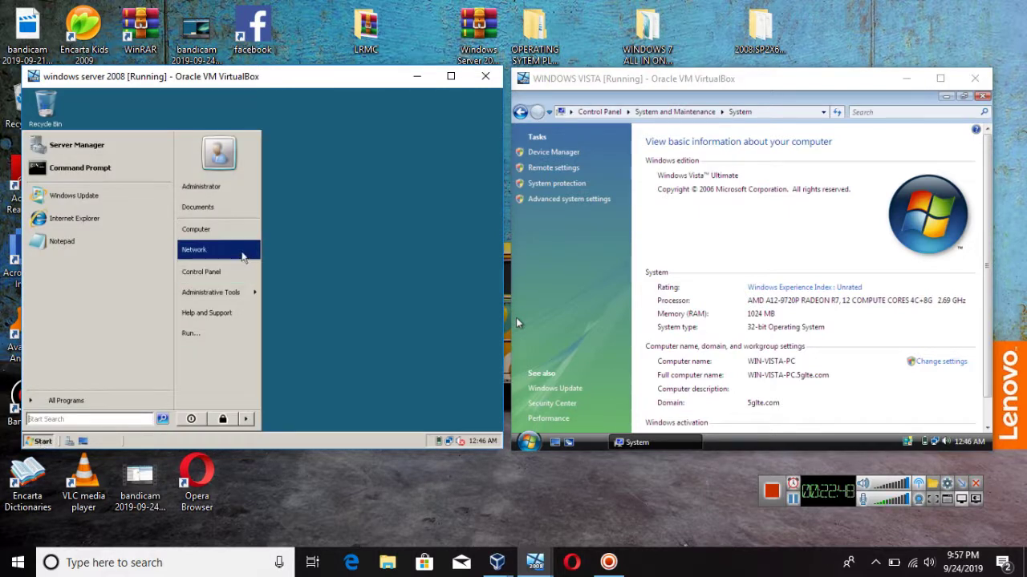
# Step: Open the Network folder on both machines and turn on Vista's network discovery and file sharing
pyautogui.click(243, 254)
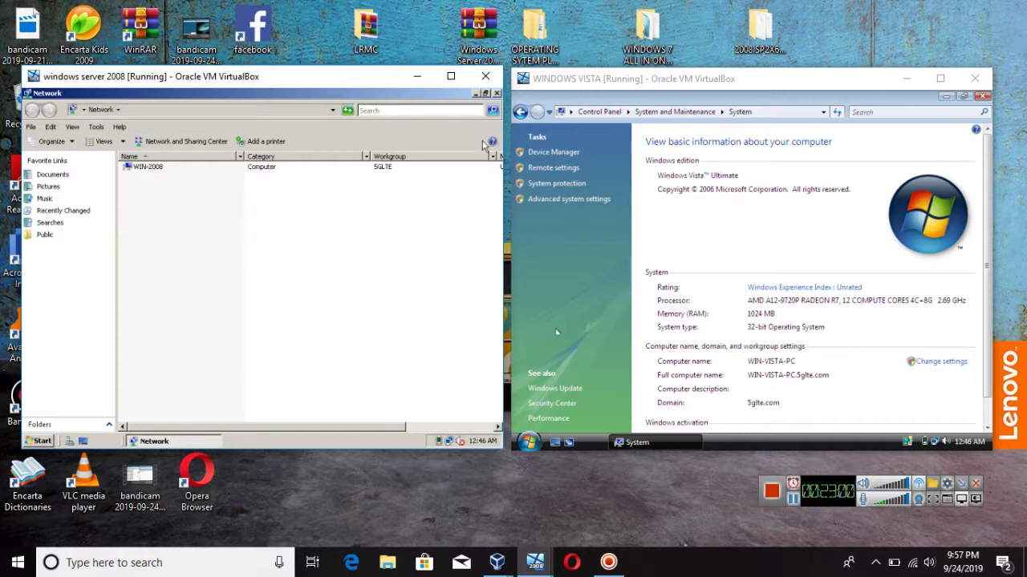
pyautogui.click(528, 442)
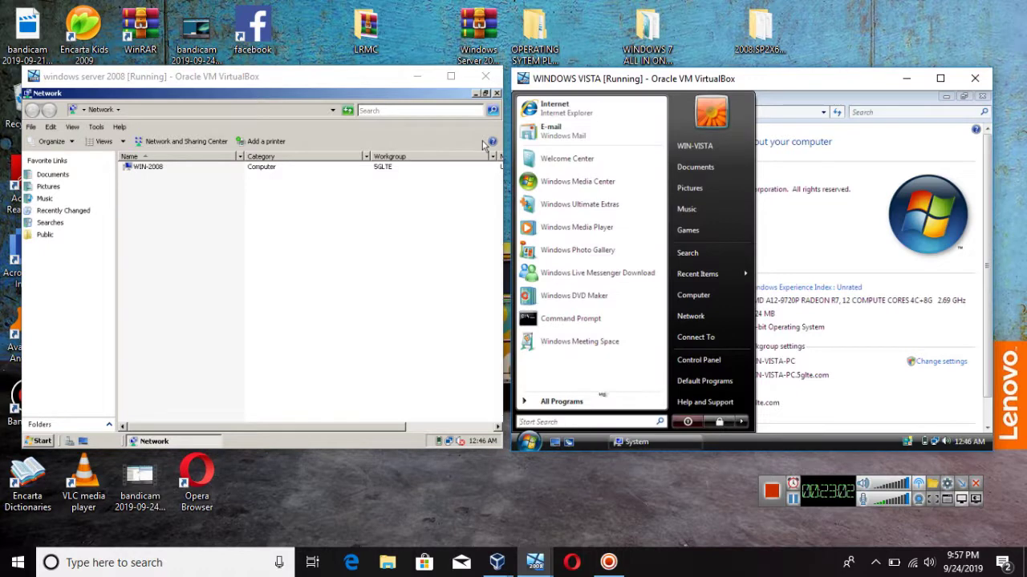
pyautogui.click(690, 316)
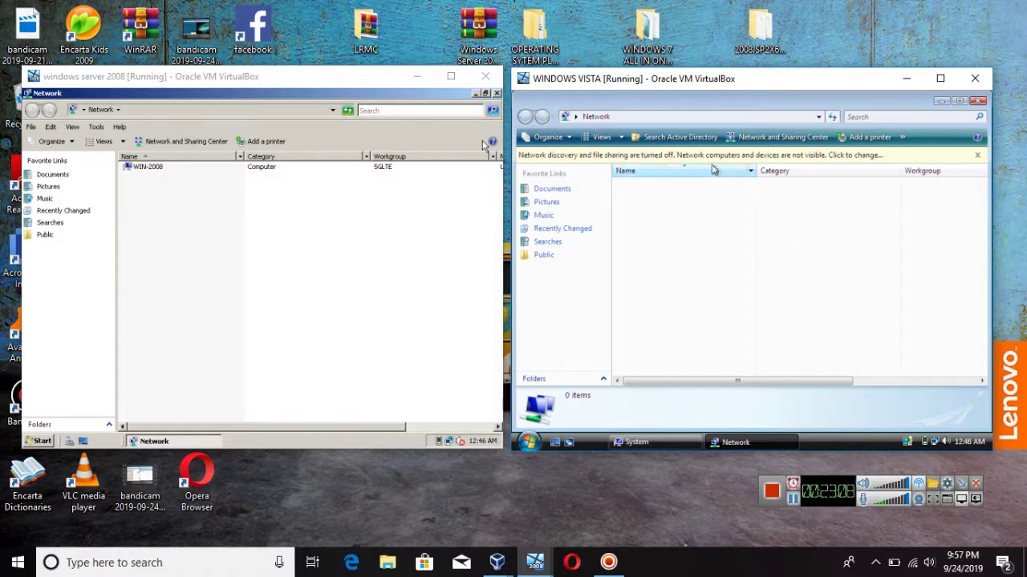
pyautogui.click(703, 157)
pyautogui.click(731, 163)
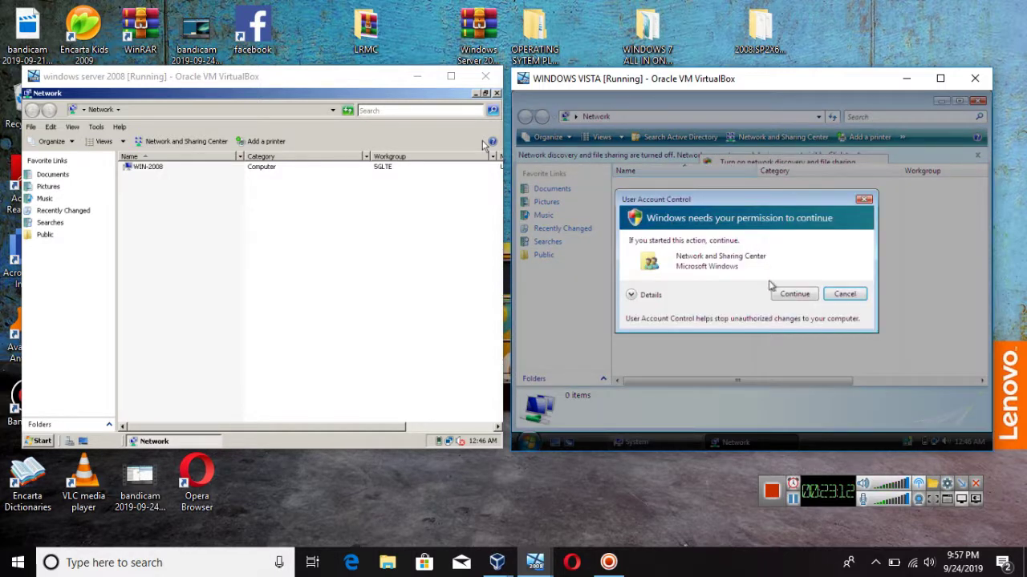
pyautogui.click(783, 292)
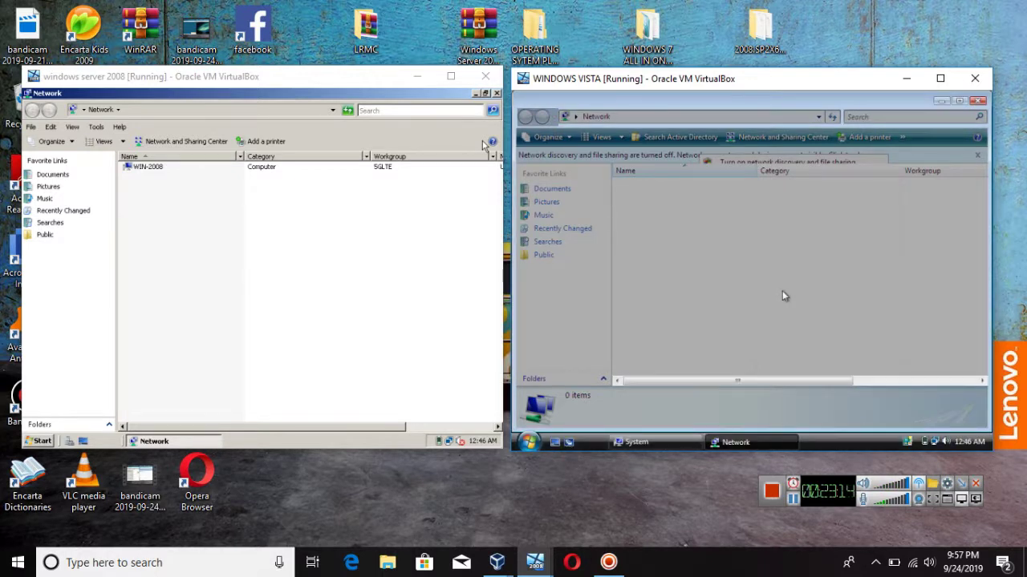